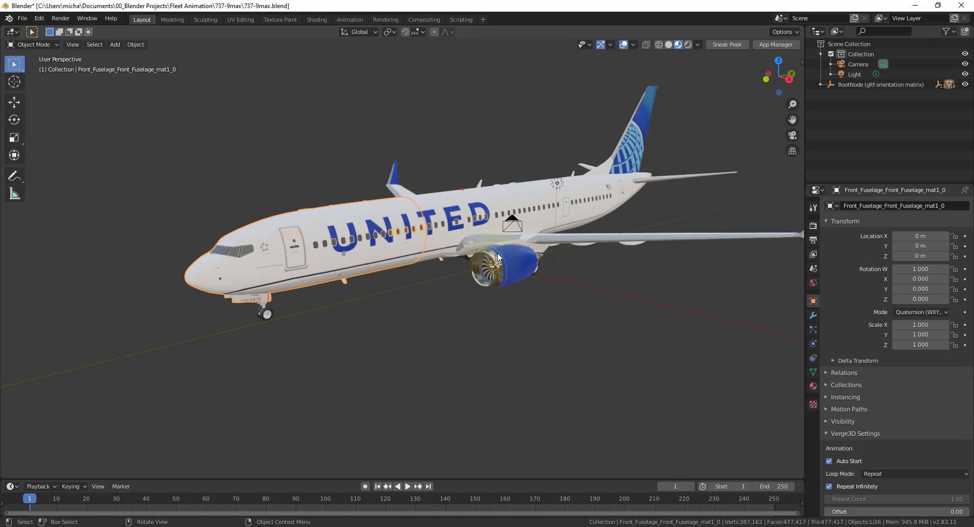
- Select the aircraft's front fuselage object, which carries the ETOPS 0470 marking on the nose gear door
scroll(474, 284, "up", 1)
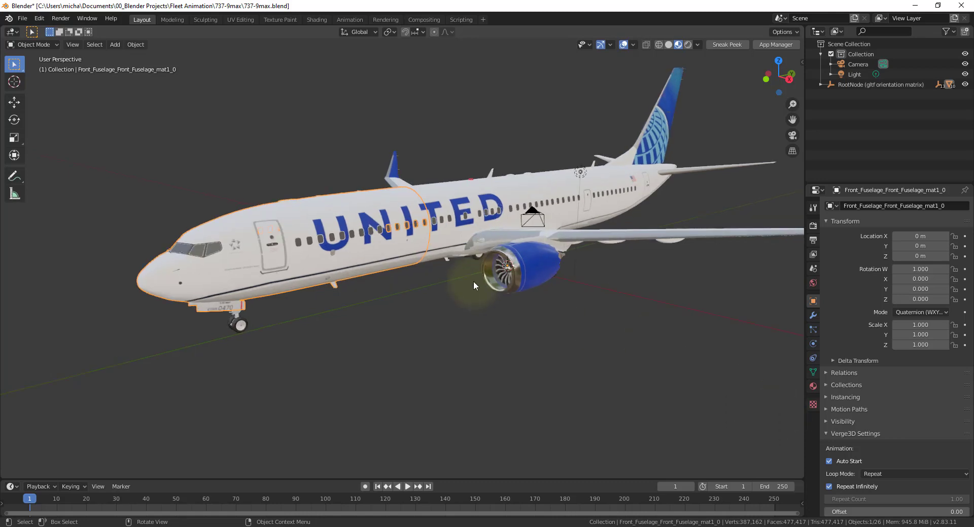
scroll(401, 404, "up", 1)
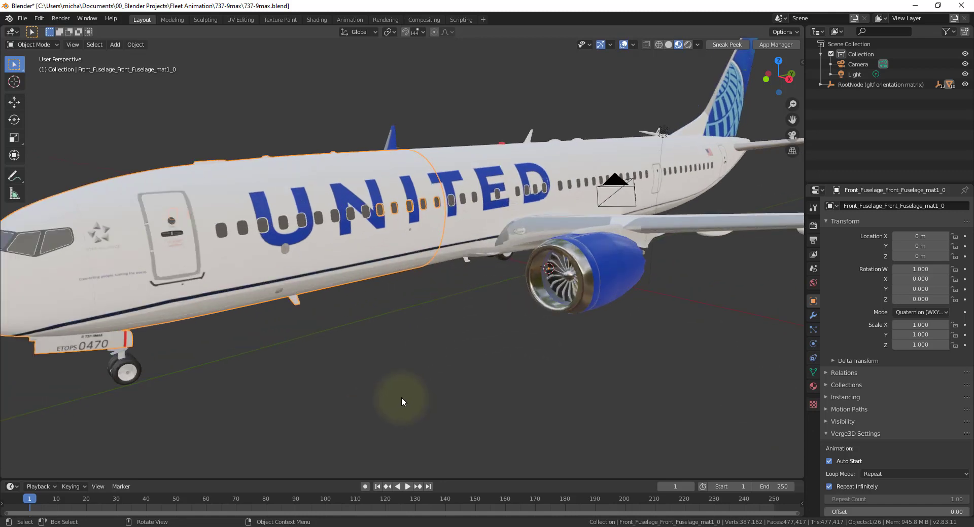
middle_click_drag(378, 381, 513, 363, "shift")
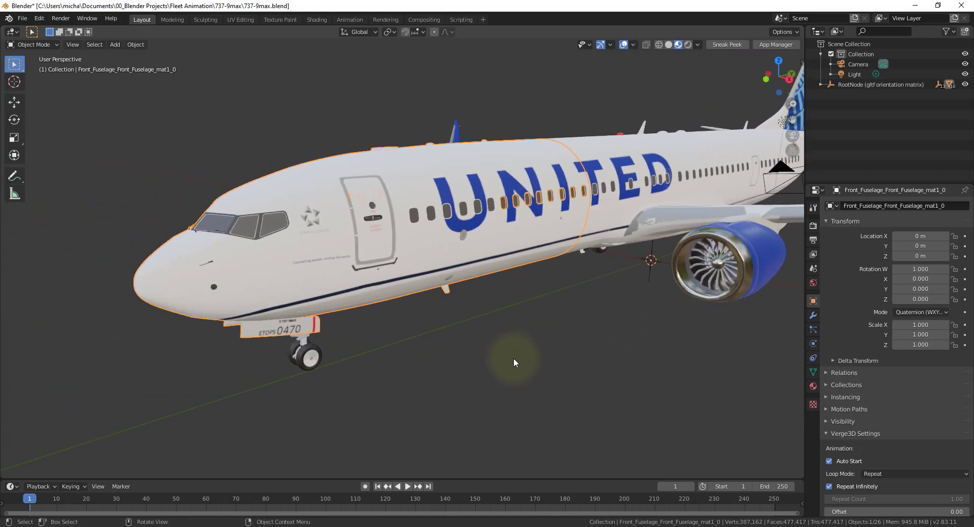
scroll(277, 410, "up", 4)
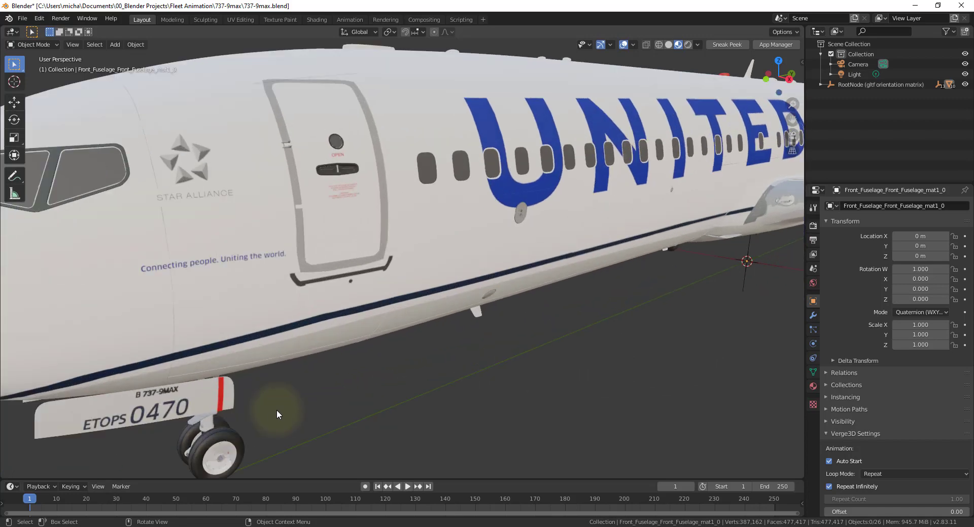
middle_click_drag(288, 416, 421, 323)
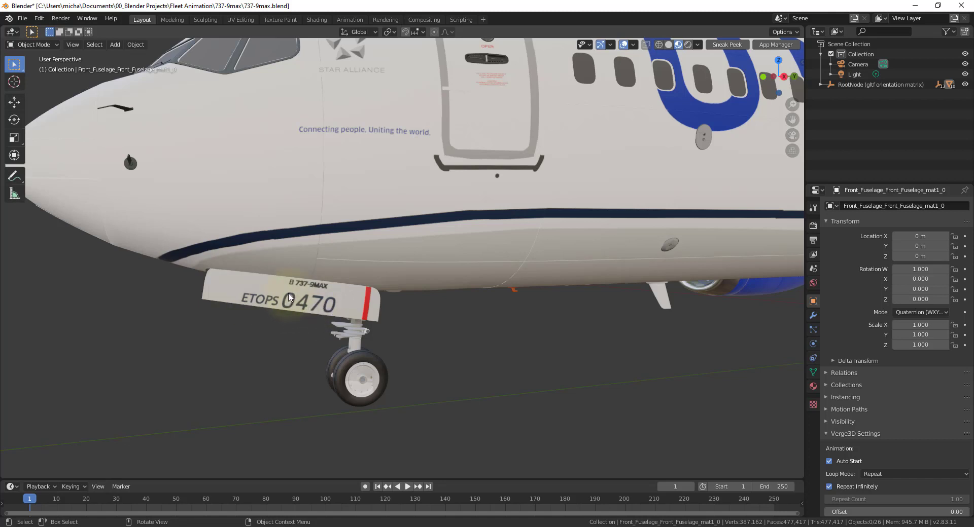
key("alt+Tab")
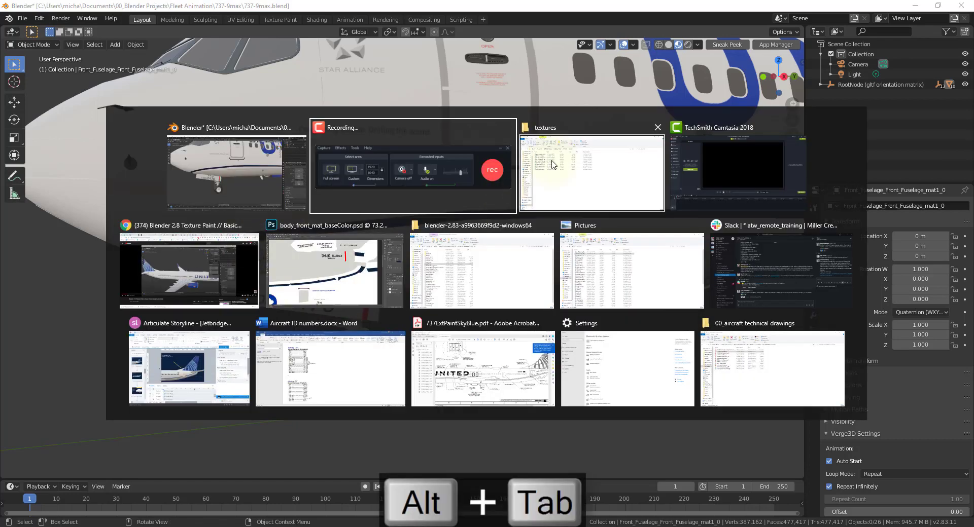
key("alt+Tab")
key("alt+Tab")
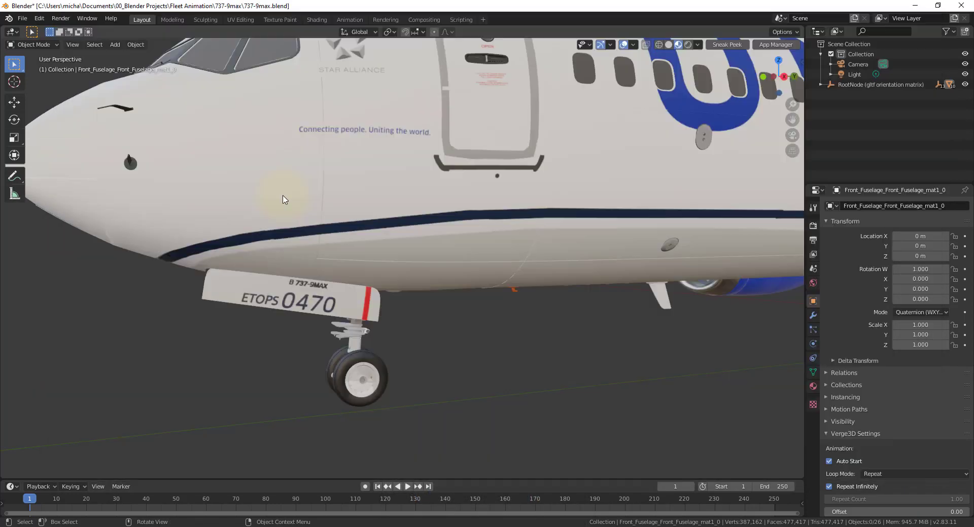
left_click(318, 282)
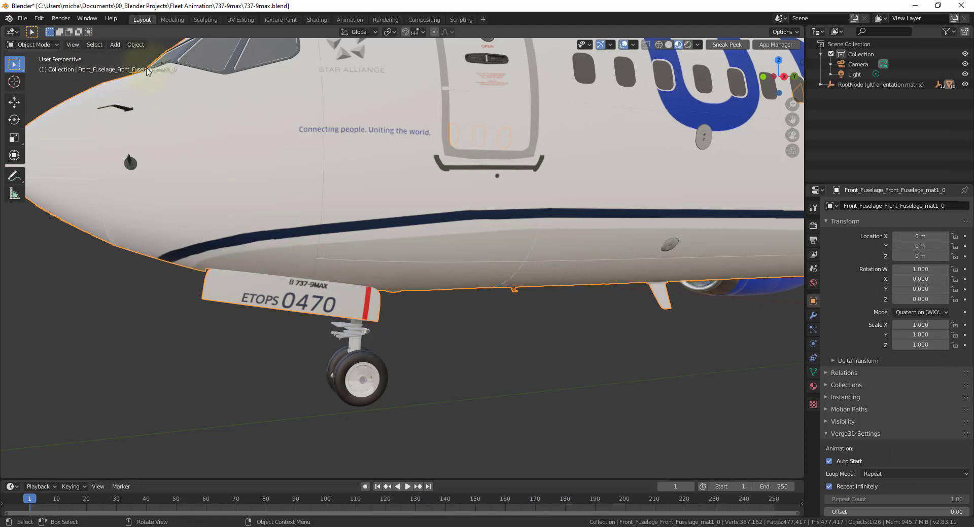
- Open Front_Fuselage_mat1_baseColor.jpeg from the 737-9max textures folder in Photoshop
key("alt+Tab")
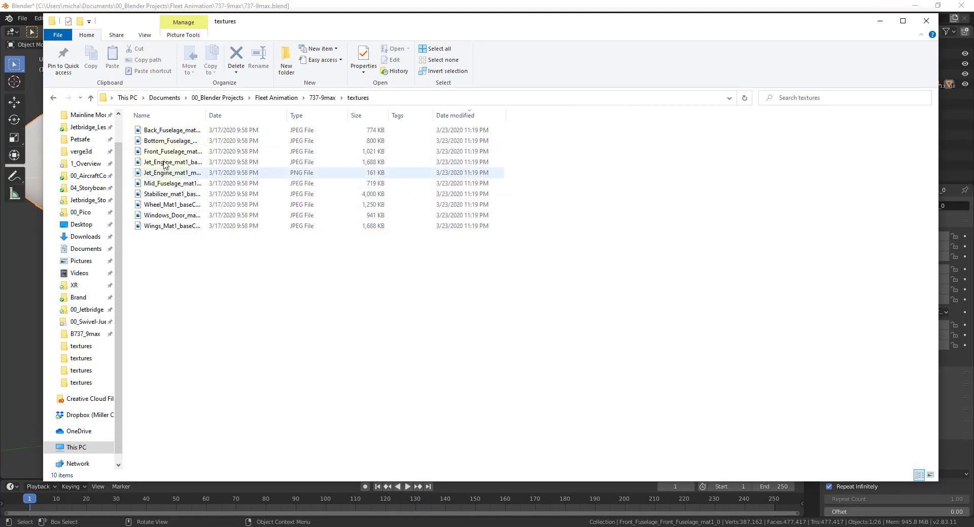
left_click_drag(205, 115, 261, 115)
left_click(206, 152)
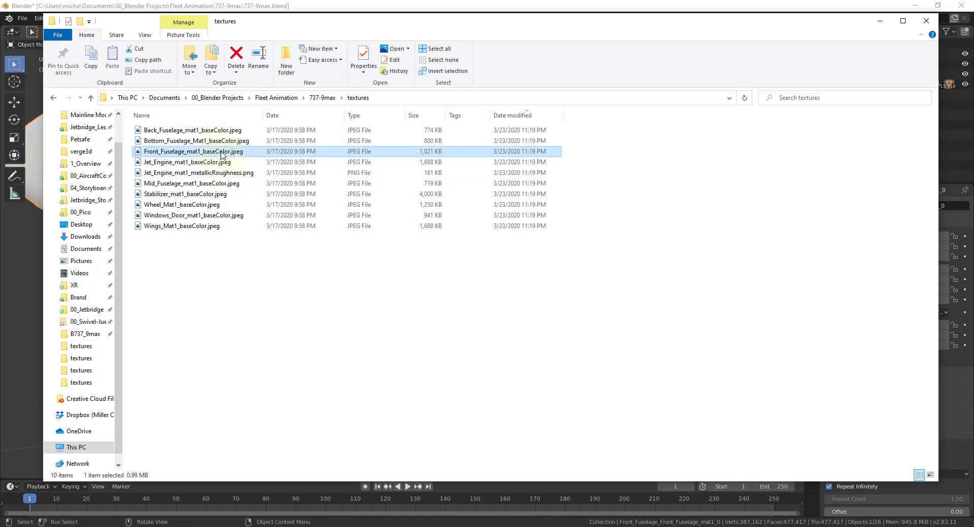
key("alt+Tab")
left_click(276, 257)
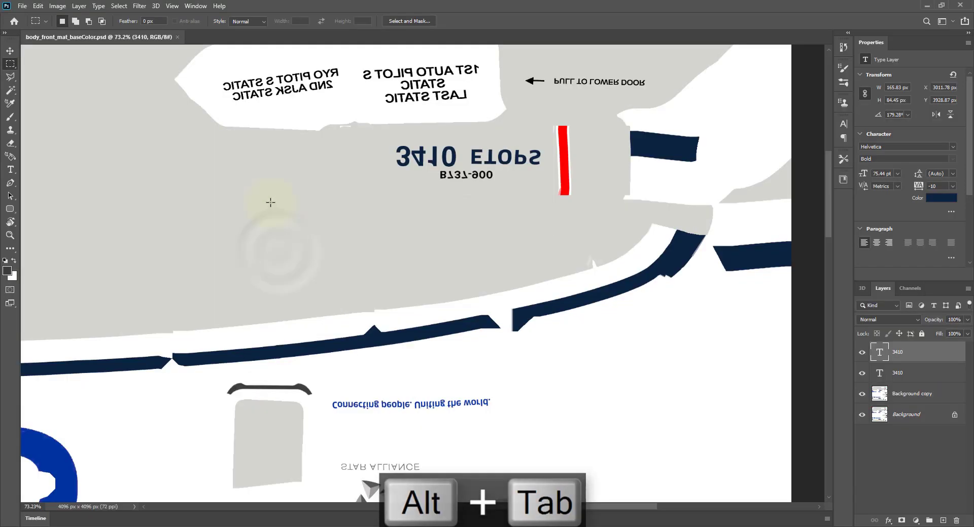
key("alt+Tab")
left_click_drag(223, 151, 410, 83)
key("alt+Tab")
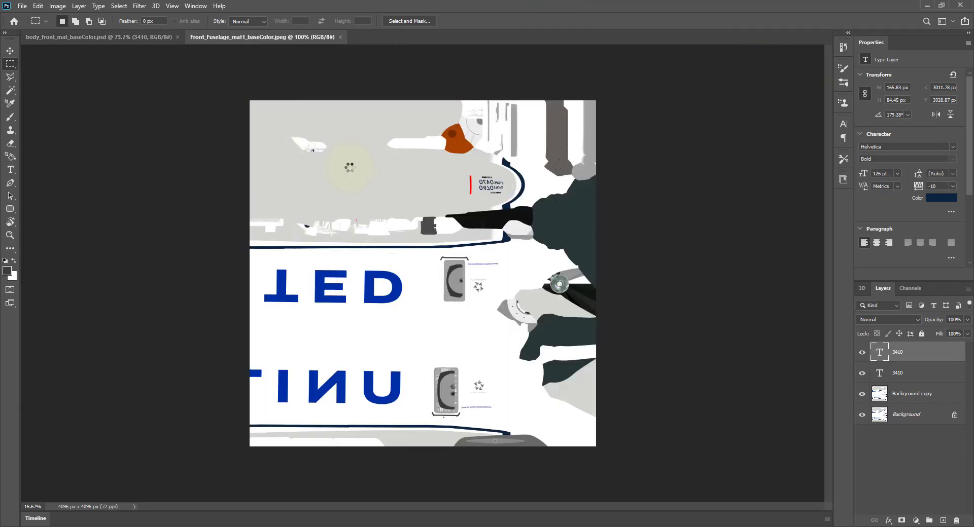
- Examine the mirrored ETOPS, ID number and model markings beside the red stripe in the fuselage texture
scroll(568, 246, "up", 3, "alt")
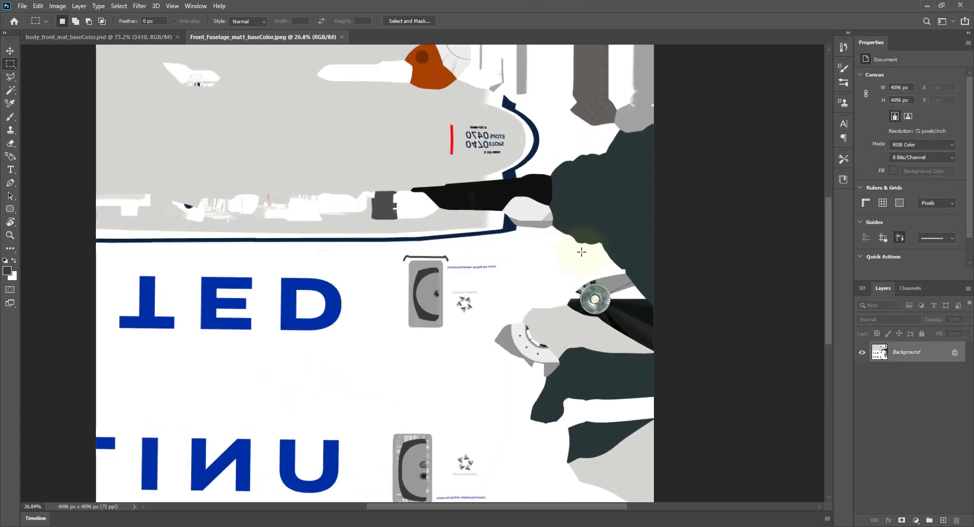
scroll(497, 133, "up", 3, "alt")
scroll(496, 133, "up", 2, "alt")
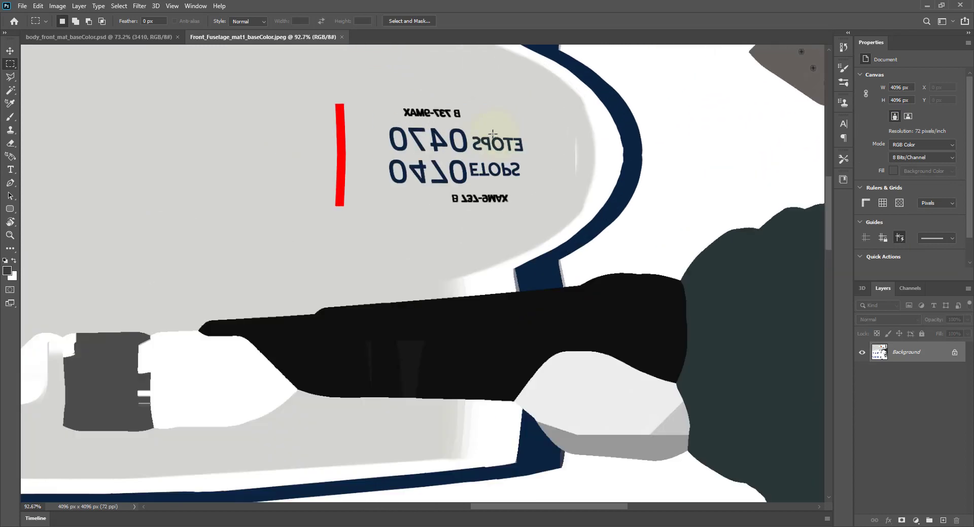
scroll(490, 138, "up", 1)
scroll(463, 202, "up", 2, "alt")
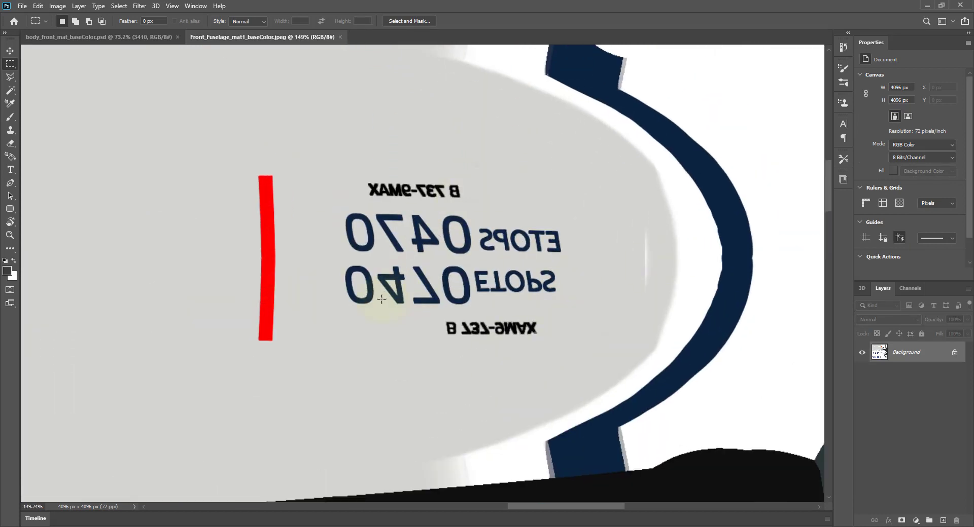
key("alt+Tab")
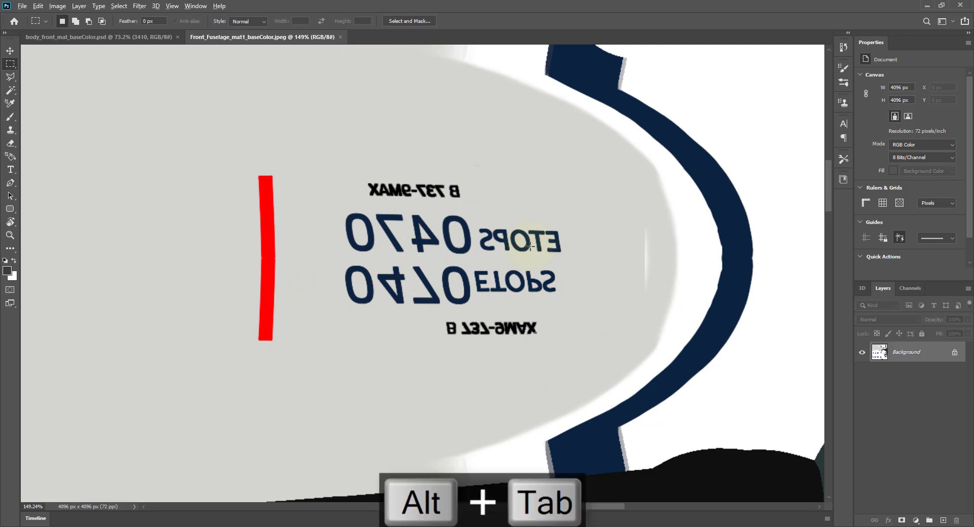
key("alt+Tab")
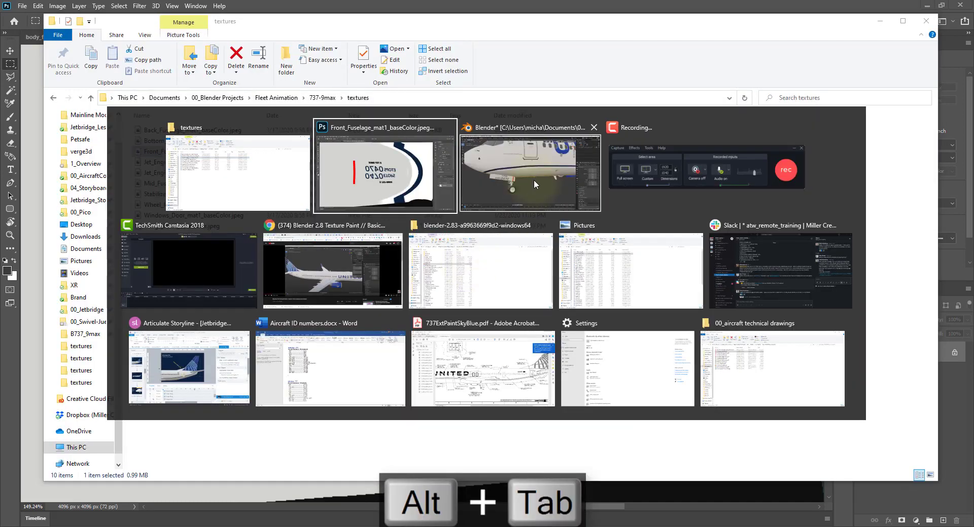
left_click(421, 185)
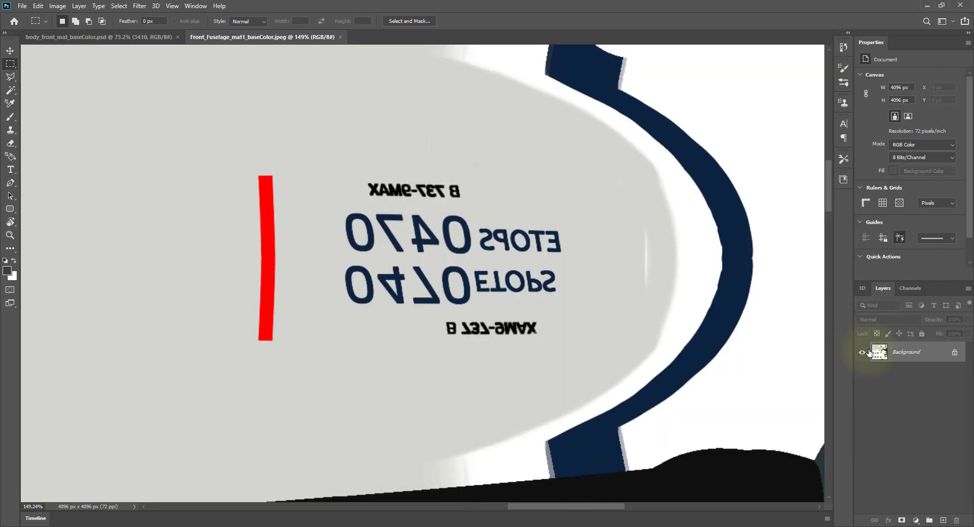
- Save the texture as a Photoshop file named Front_Fuselage_mat1_baseColor.psd in the textures folder
key("ctrl+shift+s")
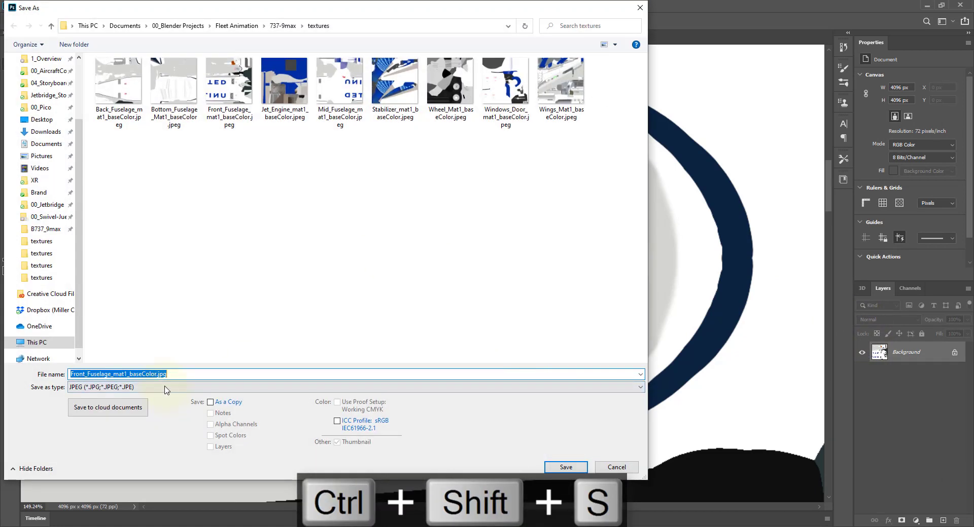
left_click(165, 390)
left_click(135, 219)
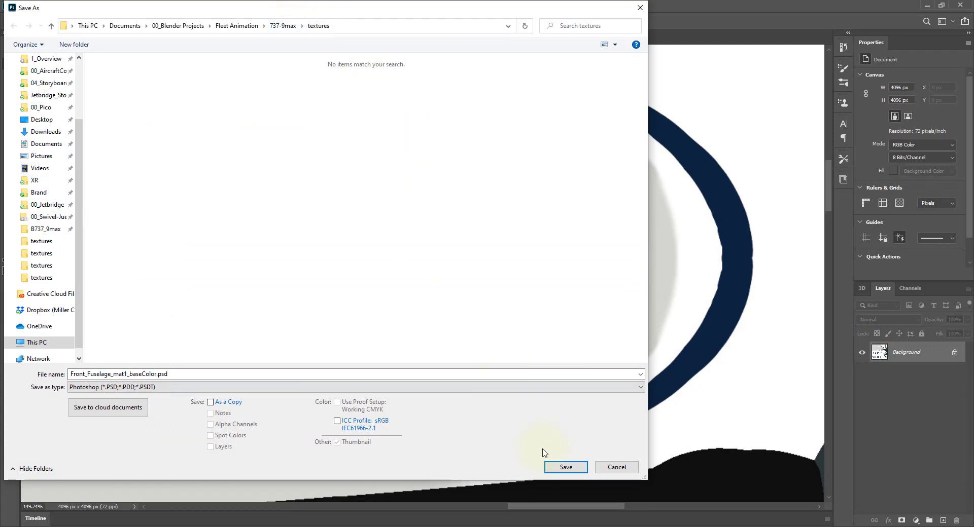
left_click(566, 467)
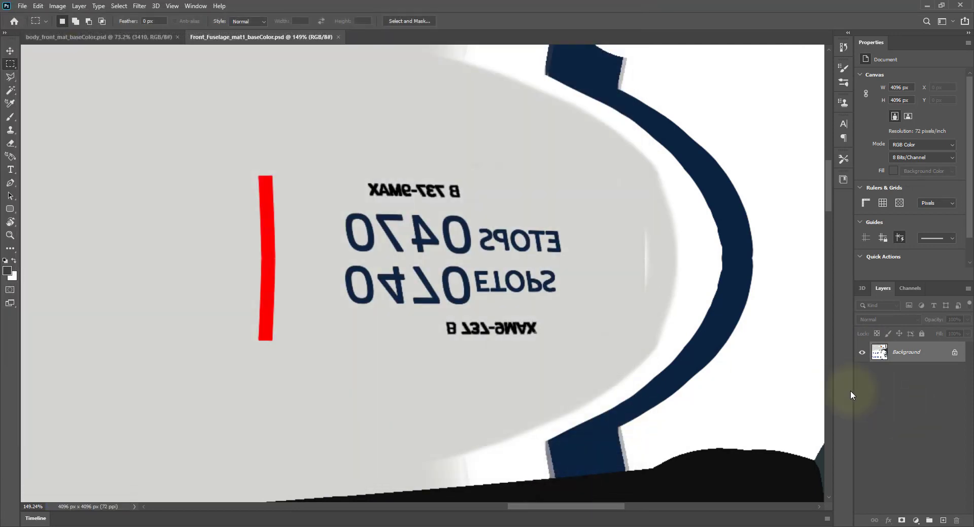
- Switch to Blender and open the UV Editing workspace for the front fuselage
key("alt+Tab")
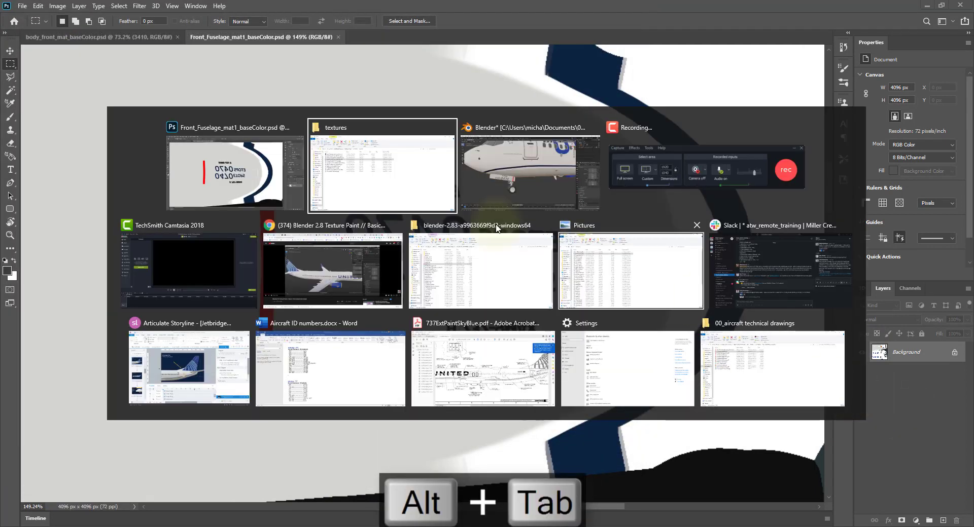
left_click(536, 181)
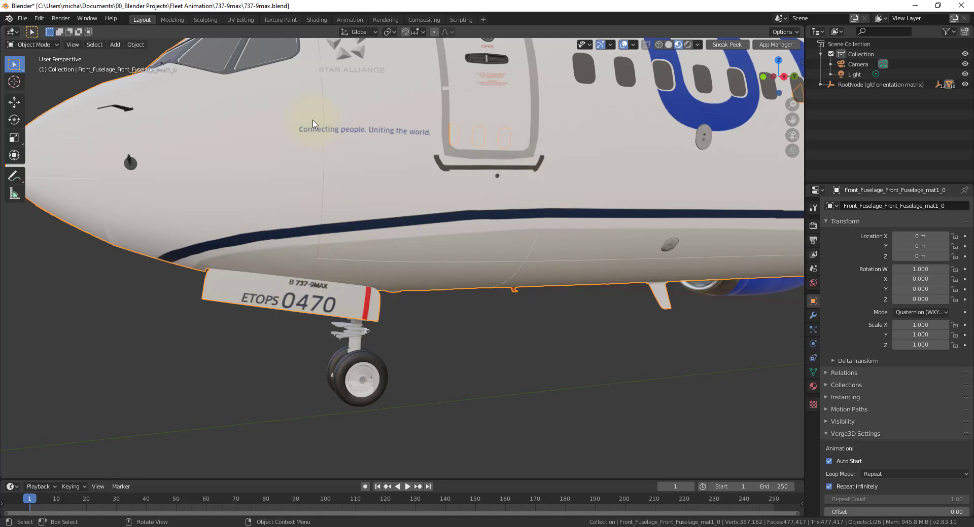
scroll(373, 253, "down", 5)
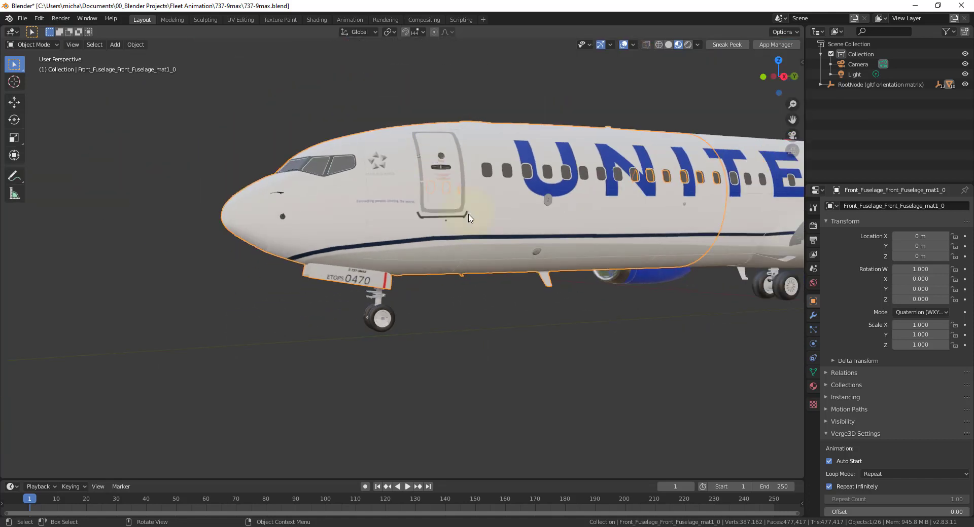
scroll(467, 213, "up", 2)
scroll(484, 240, "up", 3)
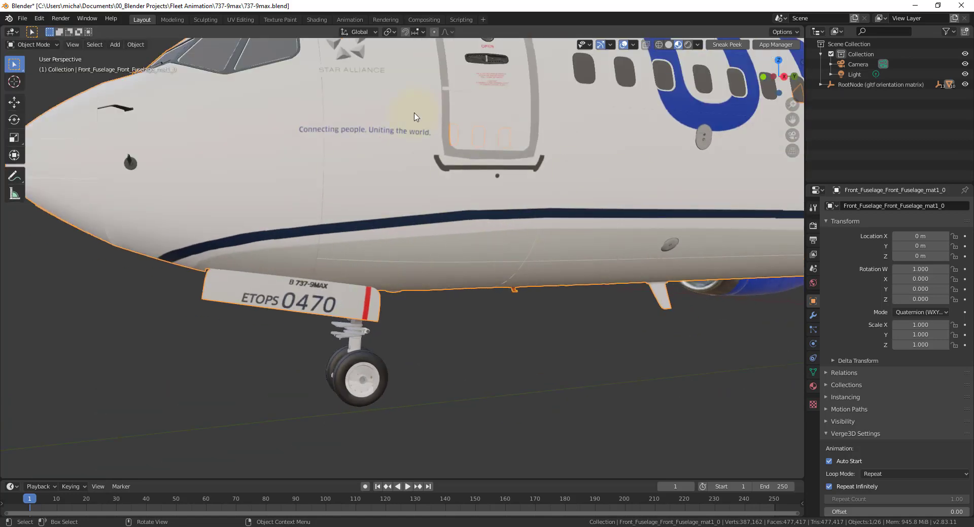
left_click(243, 19)
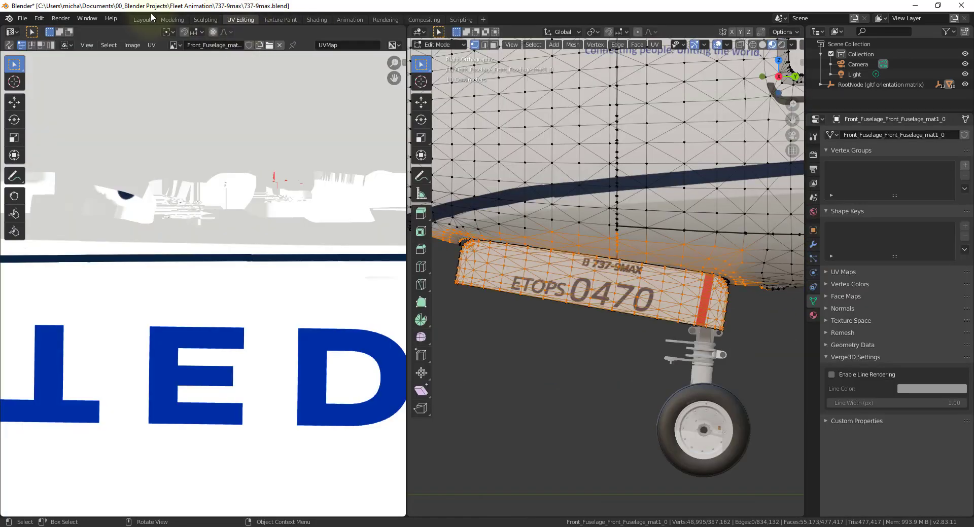
left_click(144, 20)
left_click(234, 20)
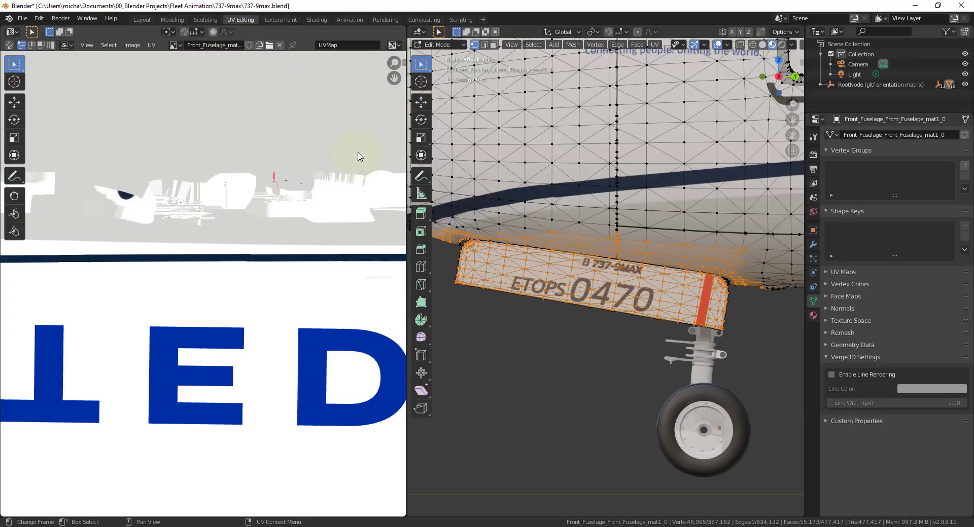
- Leave Edit Mode and examine the front fuselage from the right side, down to the nose gear door
key("Tab")
key("KP_3")
scroll(632, 266, "down", 8)
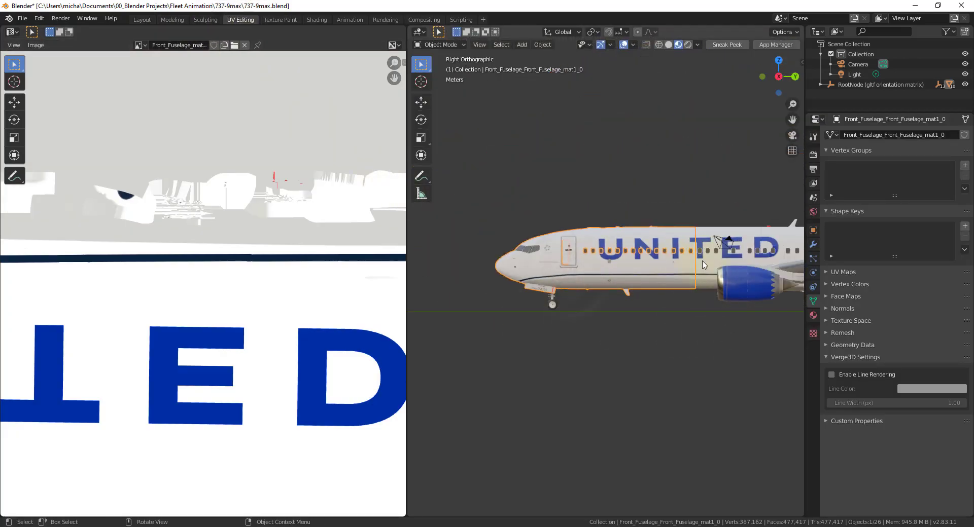
scroll(540, 275, "up", 6)
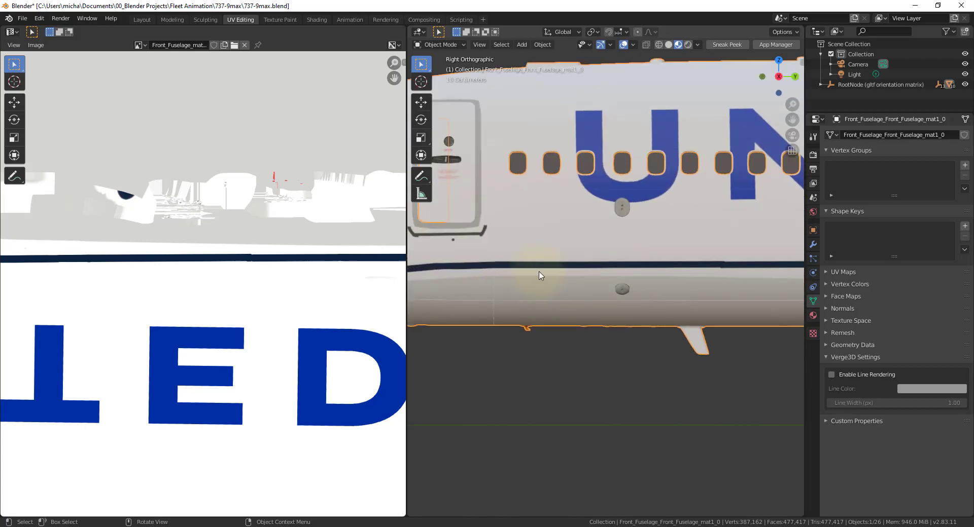
middle_click_drag(540, 275, 753, 285, "shift")
middle_click_drag(535, 322, 569, 325)
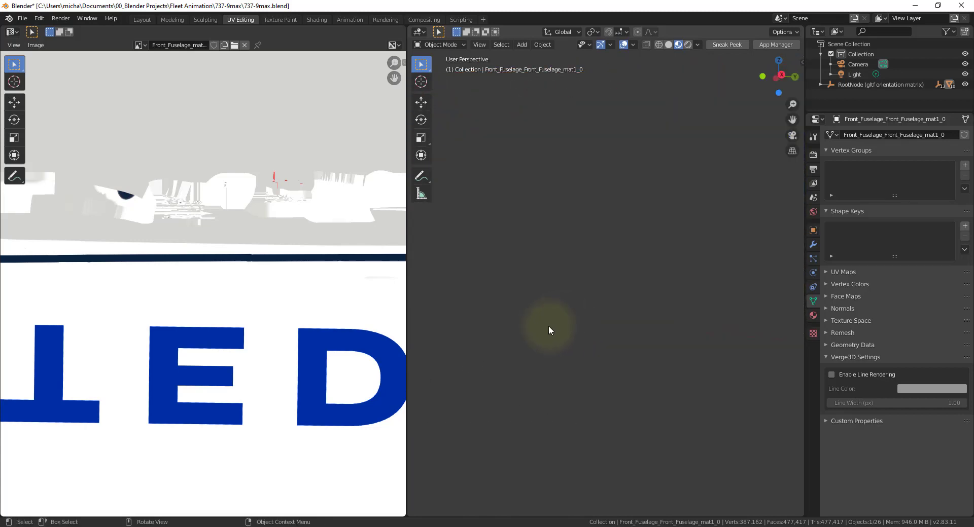
scroll(547, 326, "down", 4)
scroll(551, 329, "down", 6)
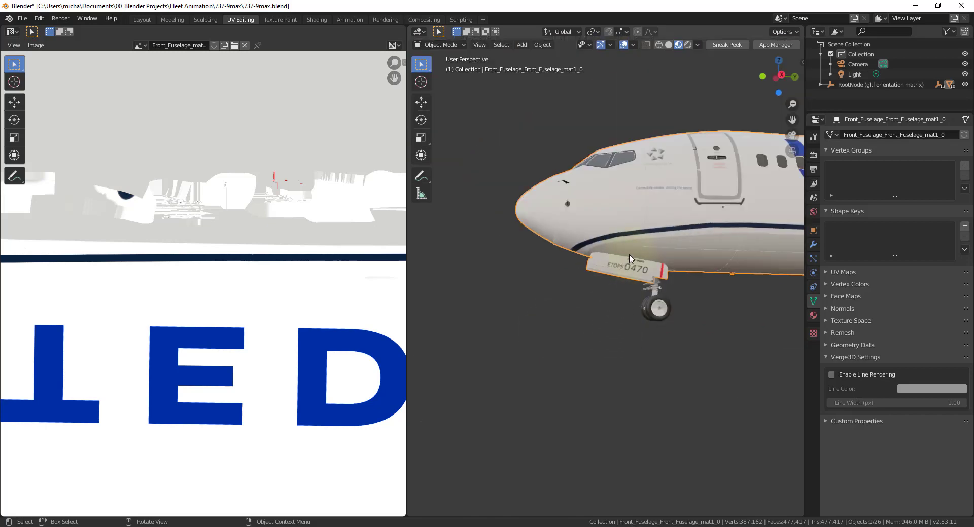
- Enter Edit Mode and select a patch of fuselage mesh above the nose gear door to check its place on the texture
key("Tab")
middle_click_drag(660, 300, 646, 318)
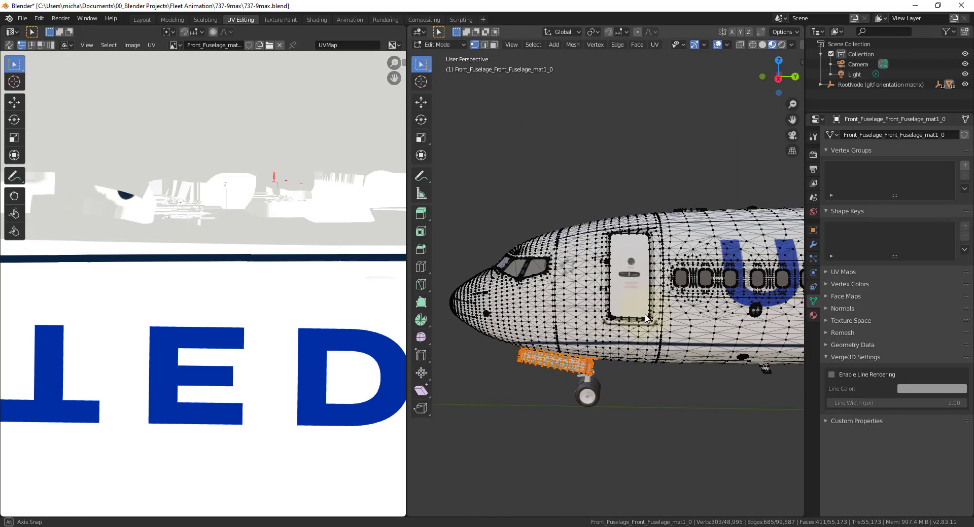
middle_click_drag(598, 357, 640, 261)
left_click(646, 239)
scroll(649, 242, "up", 2)
scroll(261, 292, "down", 5)
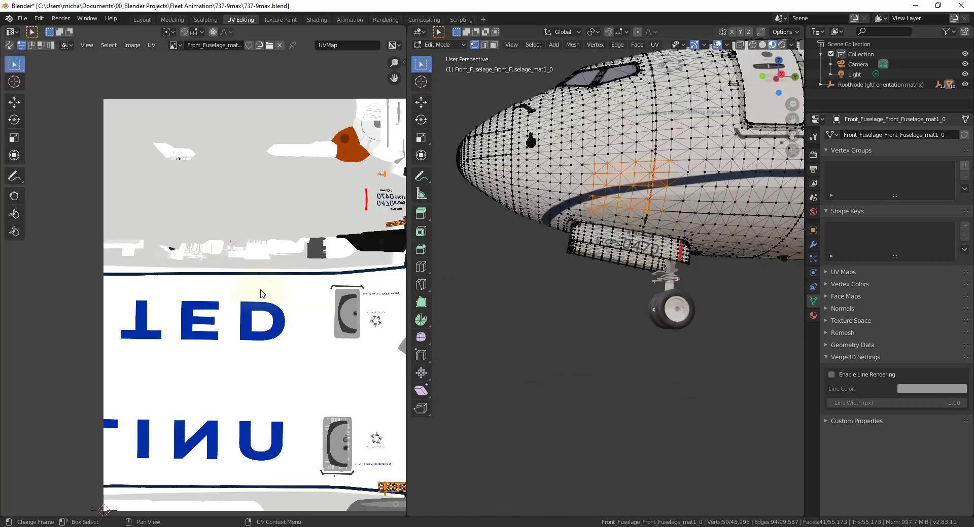
- Select the whole fuselage mesh to view its full UV layout over the texture, and reduce the selection to one vertex above the gear door
middle_click_drag(261, 292, 173, 310)
left_click(568, 173)
key("a")
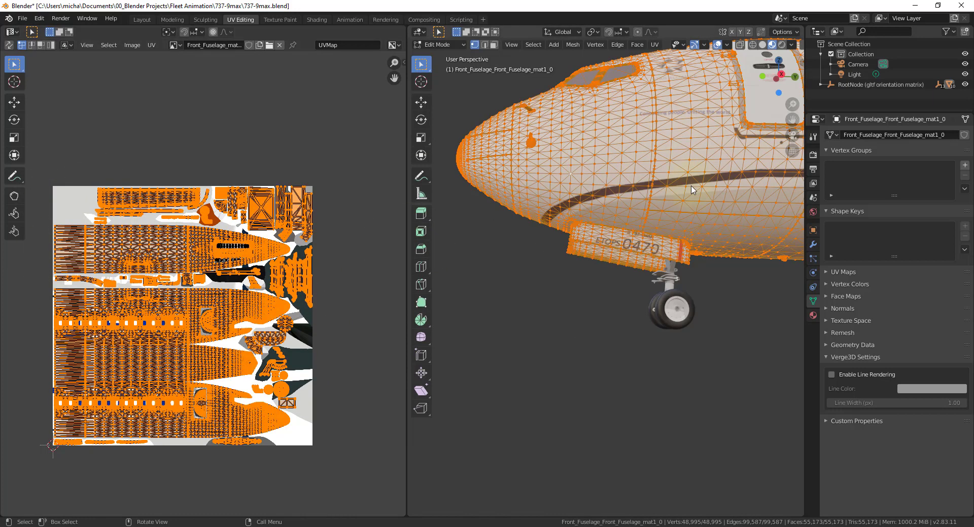
left_click(601, 210)
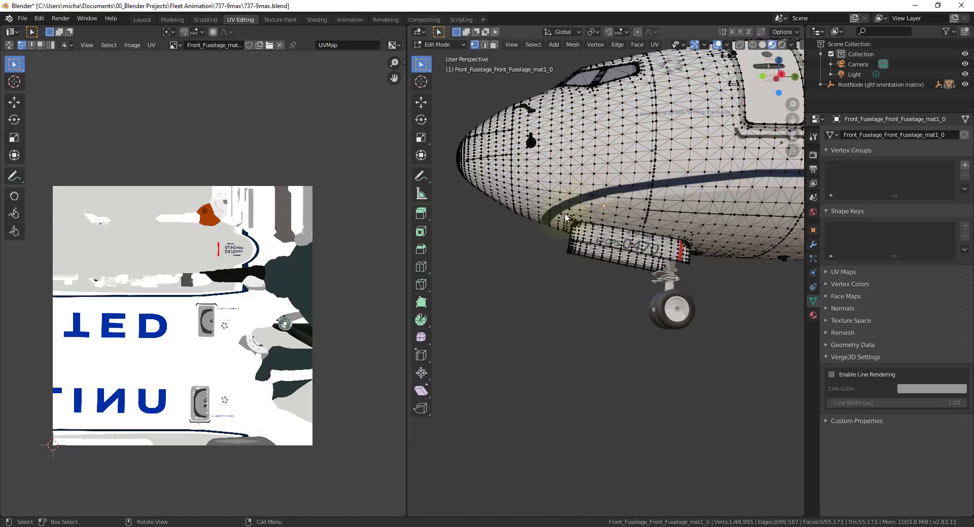
- Select the mesh around the nose gear door and examine where its UVs fall on the 0470 ETOPS markings of the texture
left_click_drag(564, 211, 716, 266)
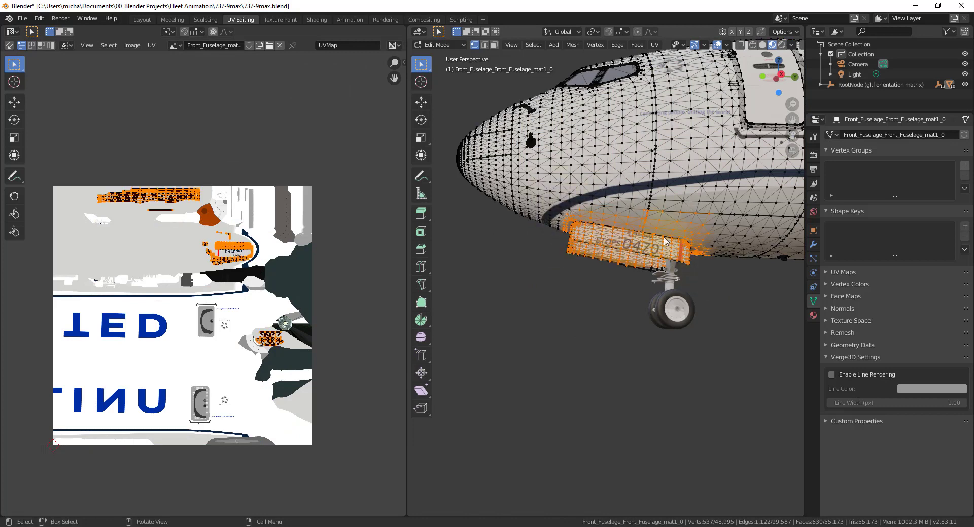
scroll(265, 244, "up", 5)
middle_click_drag(264, 244, 220, 301)
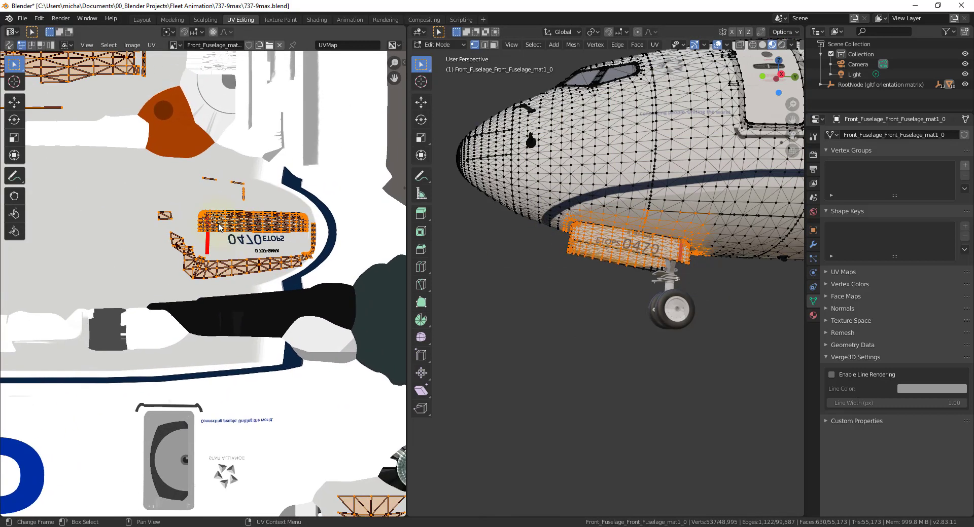
left_click(579, 198)
left_click_drag(559, 204, 696, 260)
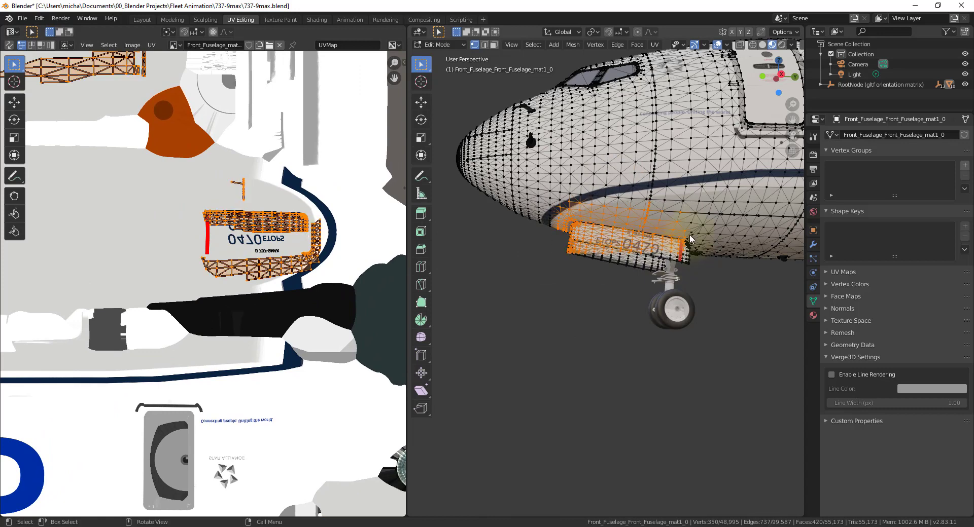
- Clear the selection, select both nose gear door panels as linked mesh, and view their UV islands on the texture
left_click(694, 224)
key("l")
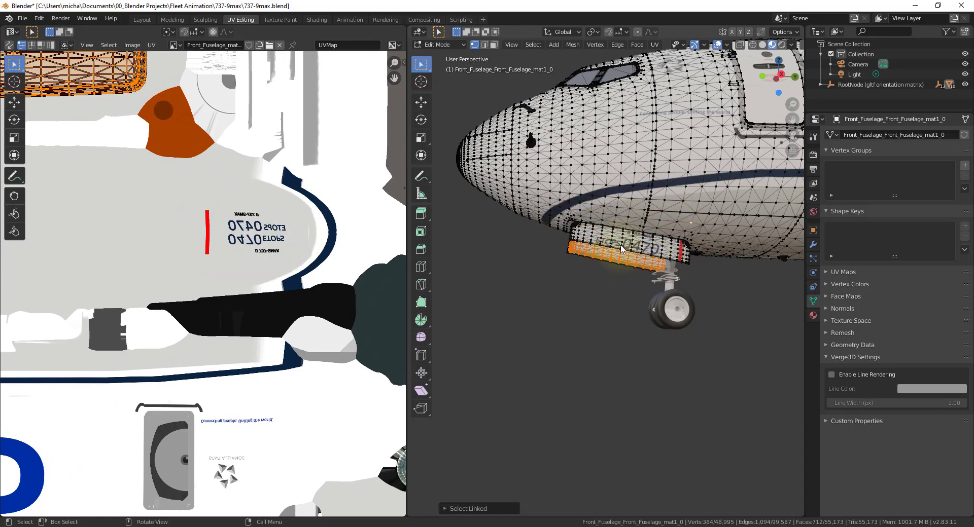
key("l")
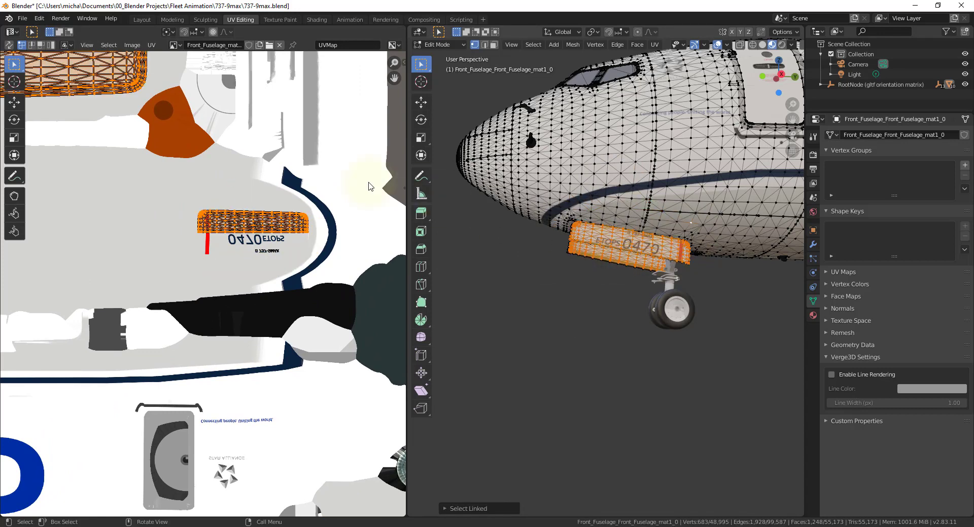
scroll(191, 195, "down", 4)
scroll(455, 219, "up", 3)
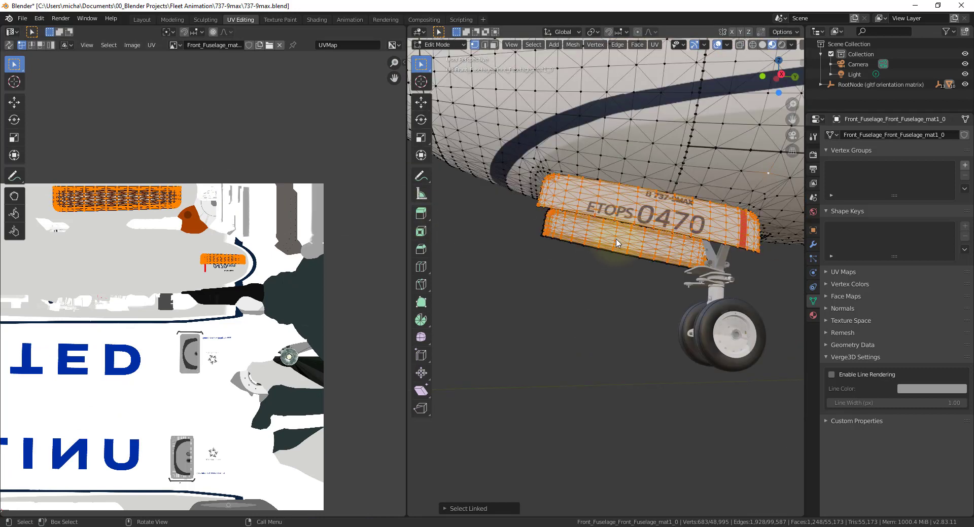
middle_click_drag(616, 244, 479, 330, "shift")
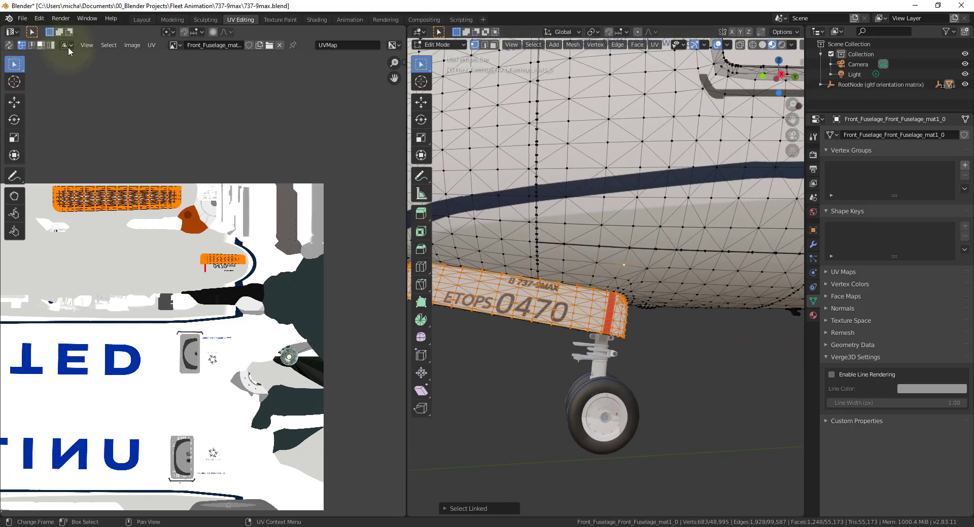
middle_click_drag(139, 114, 209, 112)
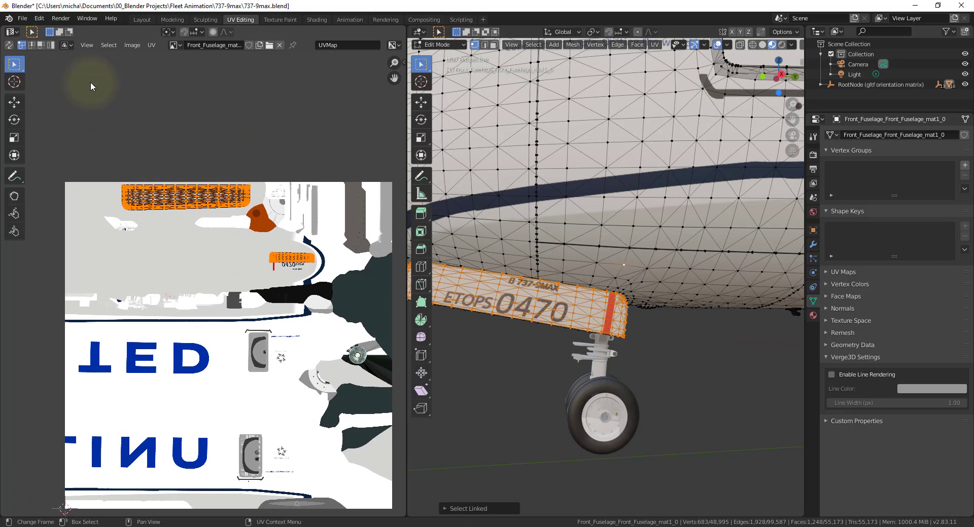
- Start a UV layout export in PNG format at 4096 by 4096 with all UVs included
left_click(151, 47)
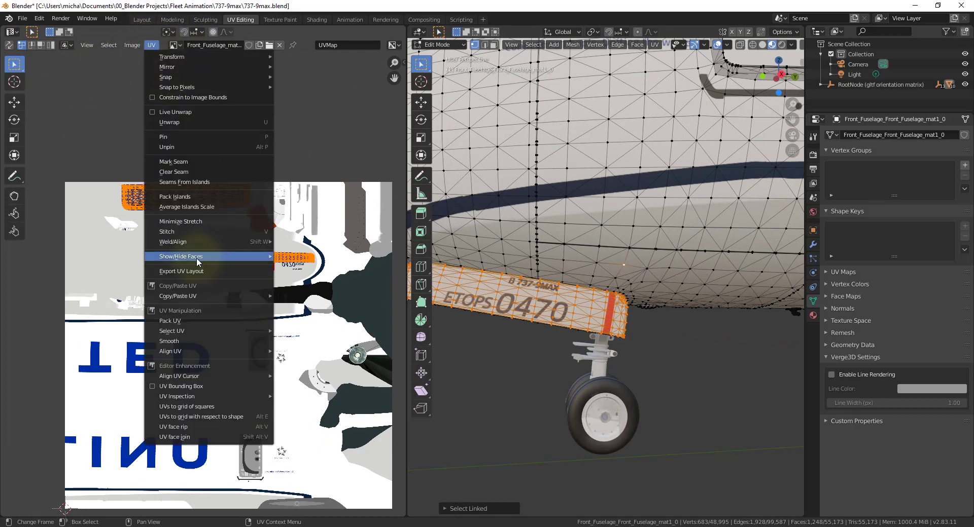
left_click(152, 45)
left_click(151, 45)
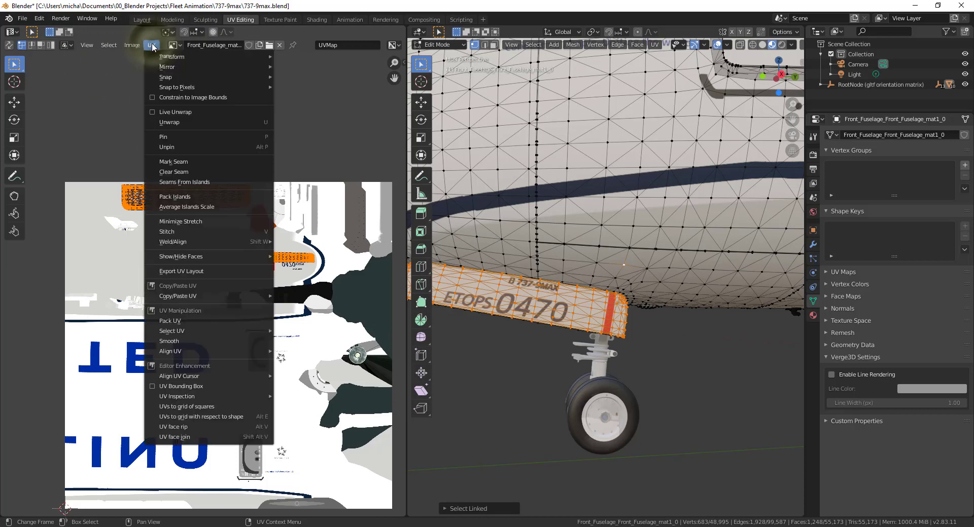
left_click(204, 272)
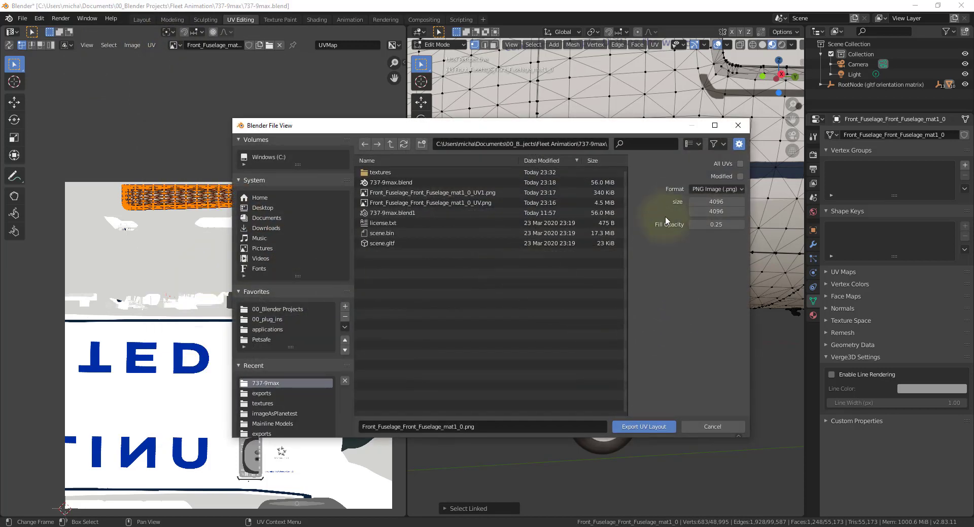
left_click(741, 165)
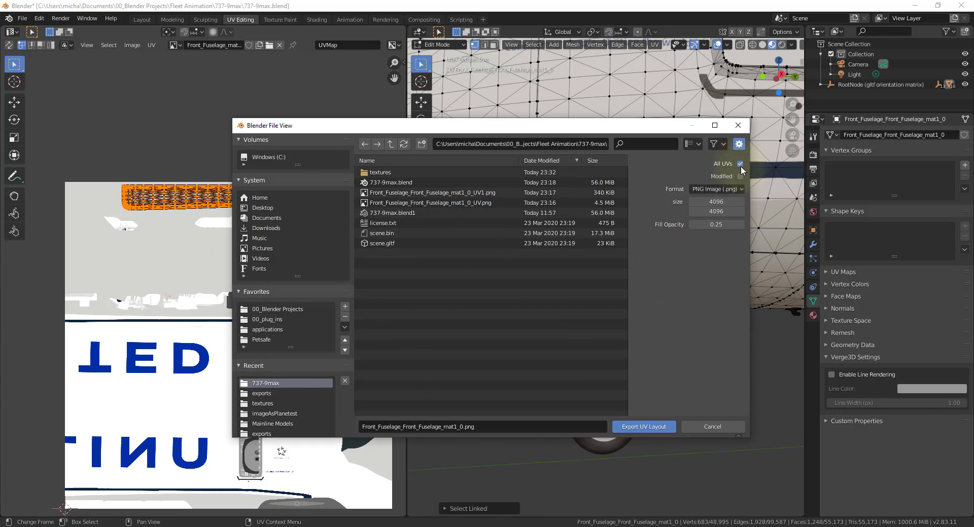
left_click(741, 164)
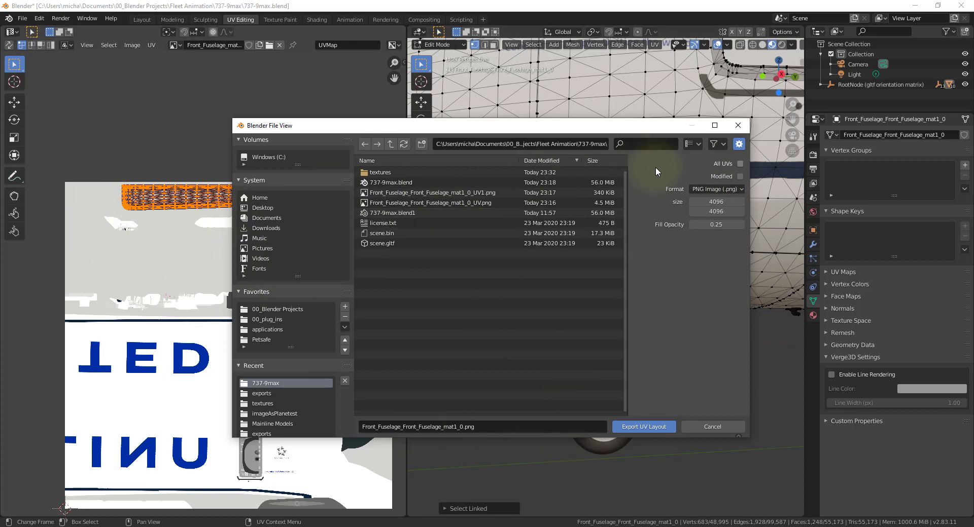
left_click(739, 164)
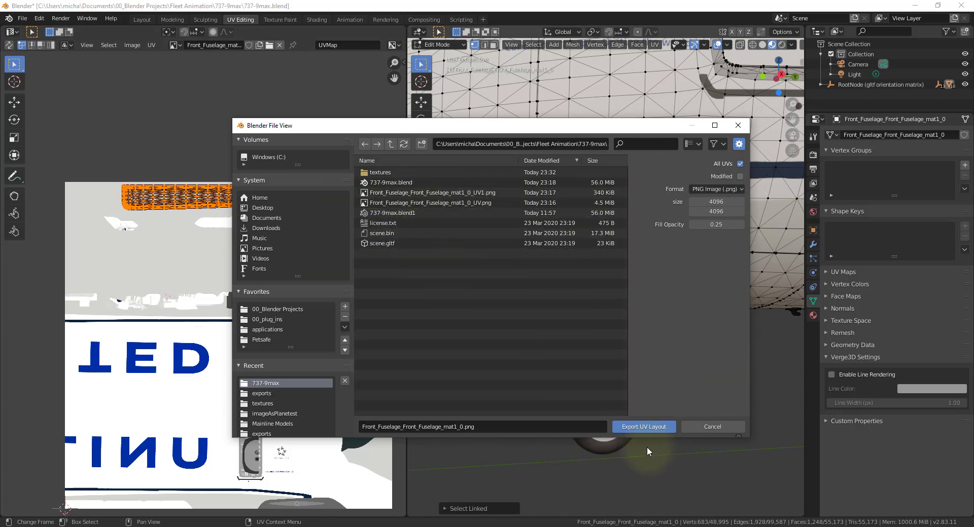
- Export the UV layout to the 737-9max folder as Front_Fuselage_Front_Fuselage_mat1_0_UV.png
left_click(396, 172)
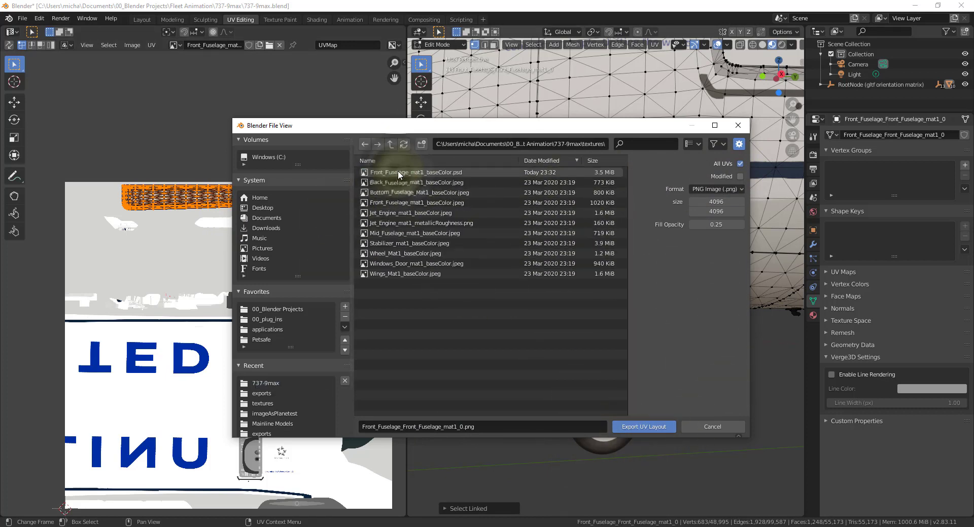
left_click(392, 144)
left_click(462, 427)
key("BackSpace")
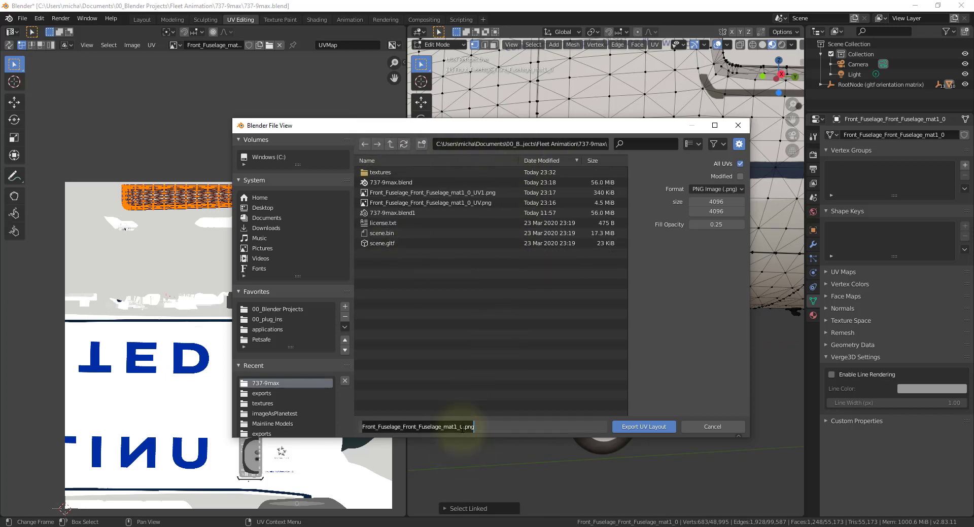
type("0_UV")
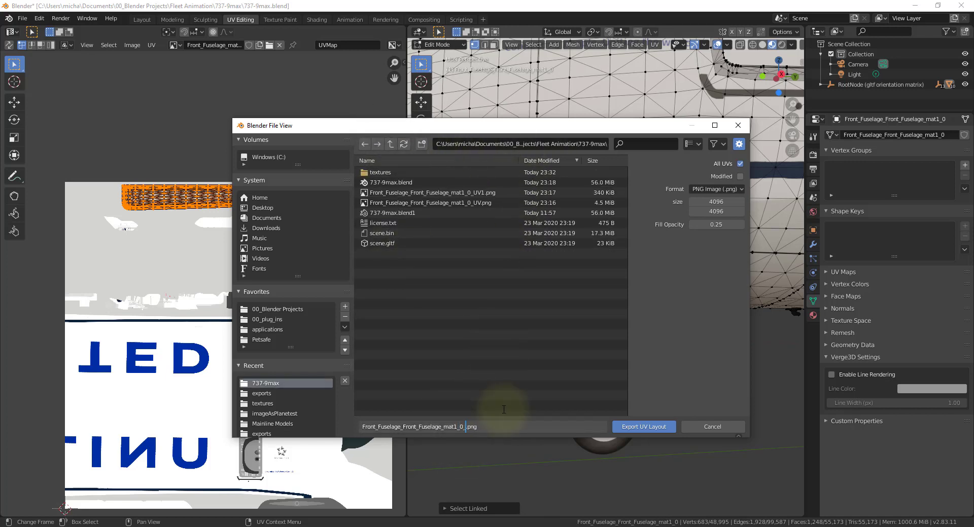
left_click(643, 426)
- Switch to File Explorer and open the 737-9max folder to find the exported UV layout
key("alt+Tab")
key("alt+Tab")
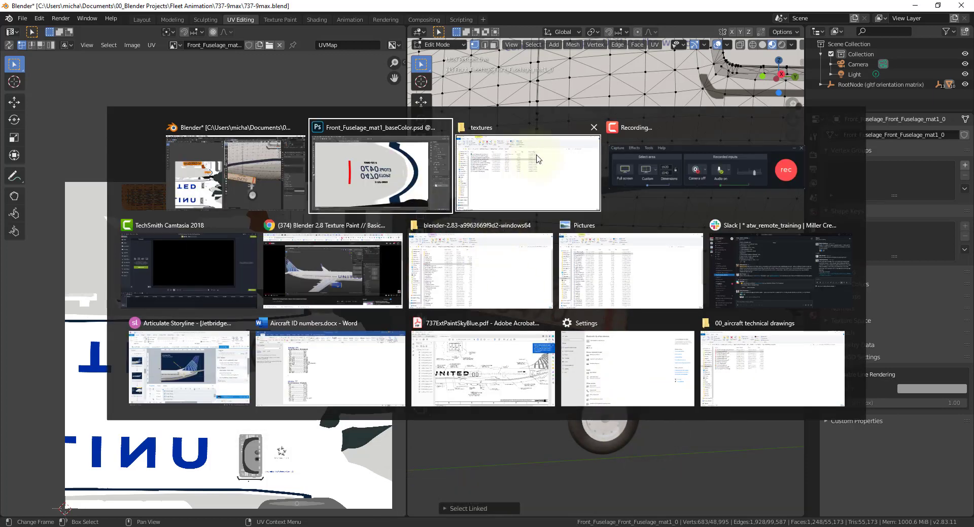
key("alt+Up")
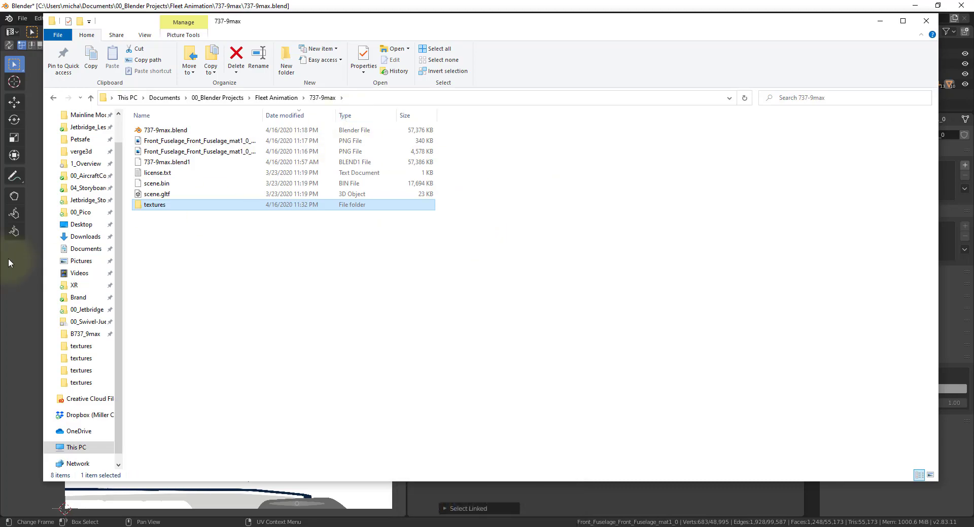
key("alt+Tab")
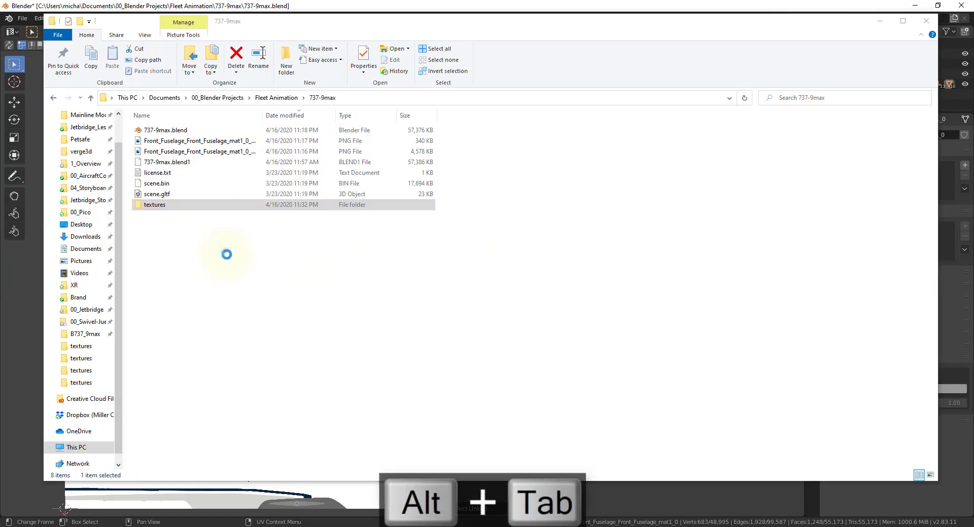
key("alt+Tab")
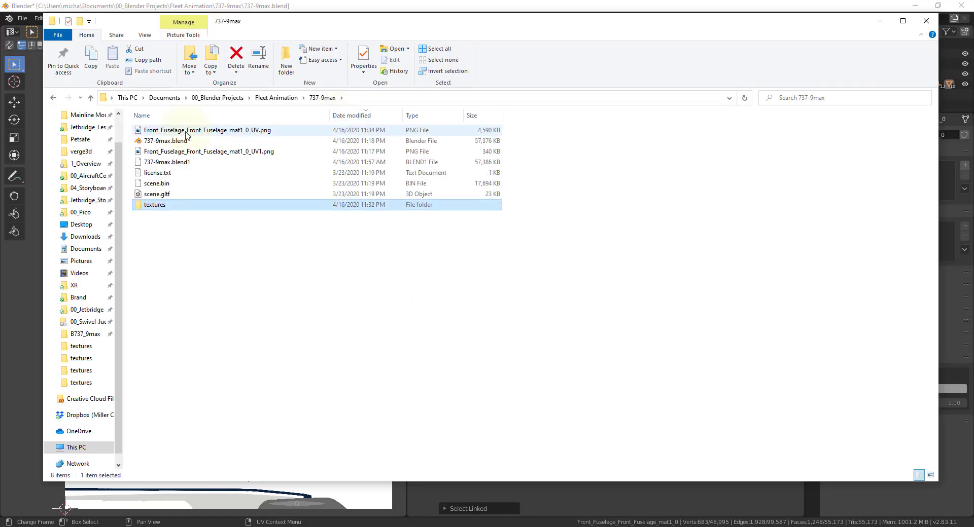
- Place Front_Fuselage_Front_Fuselage_mat1_0_UV.png into Front_Fuselage_mat1_baseColor.psd in Photoshop
double_click(187, 131)
key("alt+Tab")
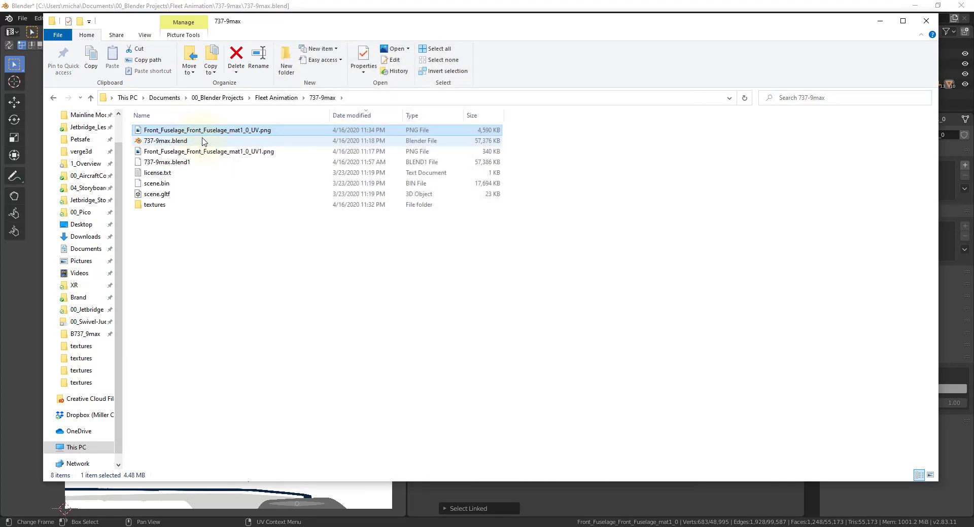
key("alt+Tab")
key("alt+Tab")
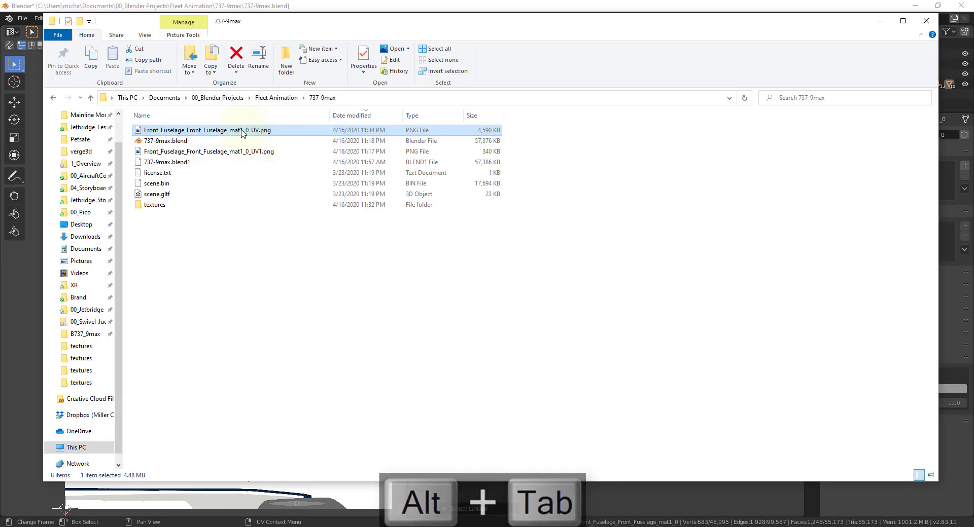
key("alt+Tab")
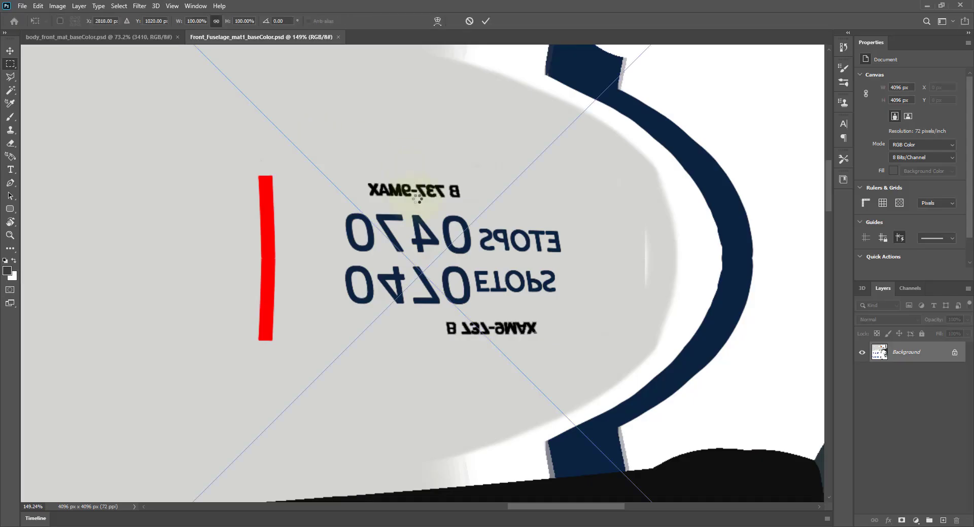
- Align the placed UV layout with the full canvas, centered at X 2048 px and Y 2048 px, and commit the placement
scroll(417, 199, "down", 20)
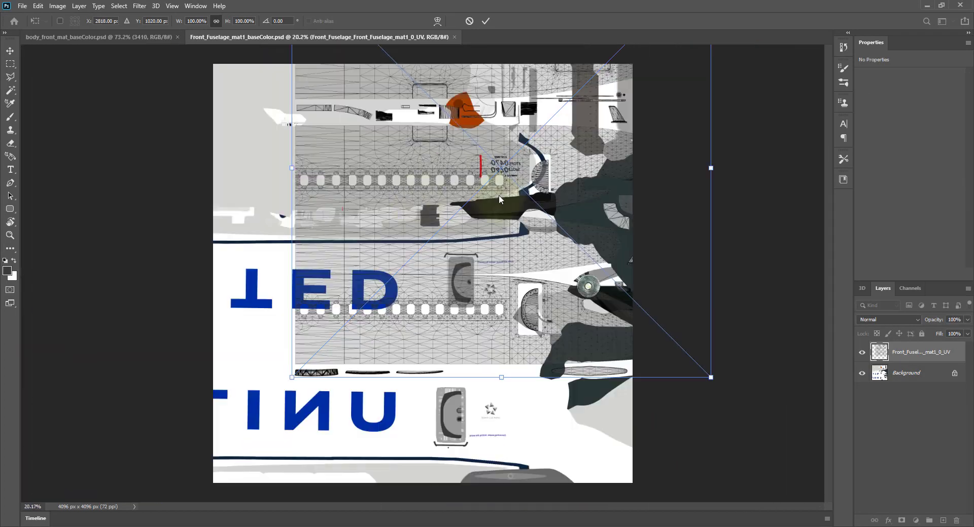
left_click_drag(499, 199, 424, 321)
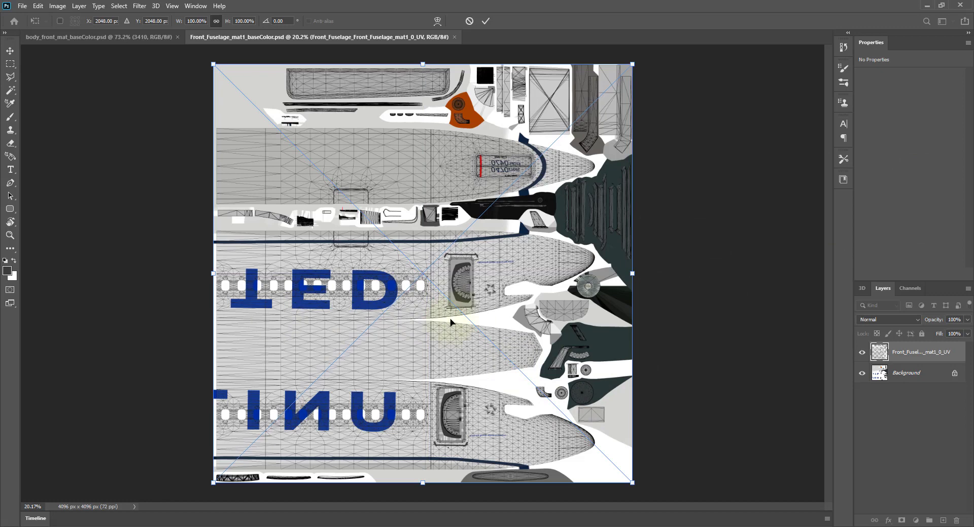
key("Return")
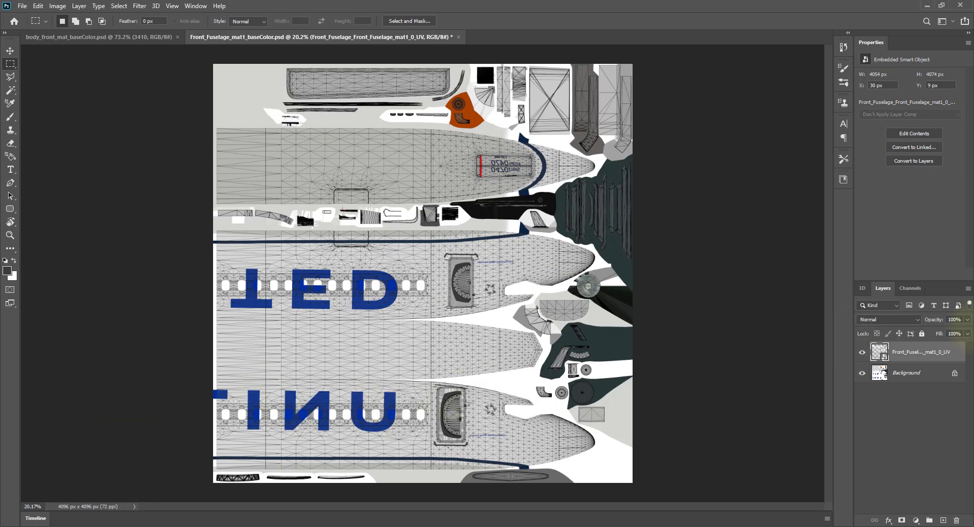
- Toggle the visibility of the UV layout layer to compare it with the fuselage texture underneath
left_click(862, 352)
left_click(861, 352)
left_click(861, 353)
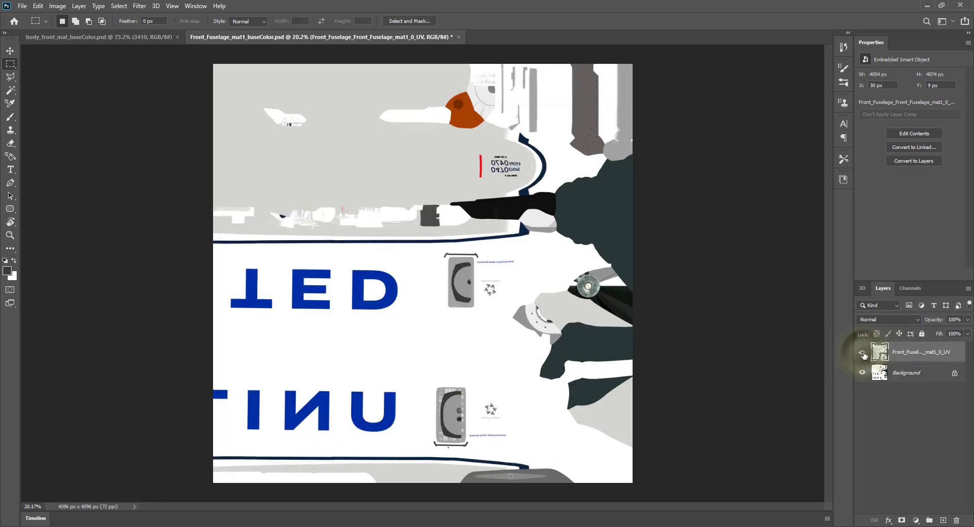
left_click(862, 352)
left_click(861, 353)
left_click(861, 352)
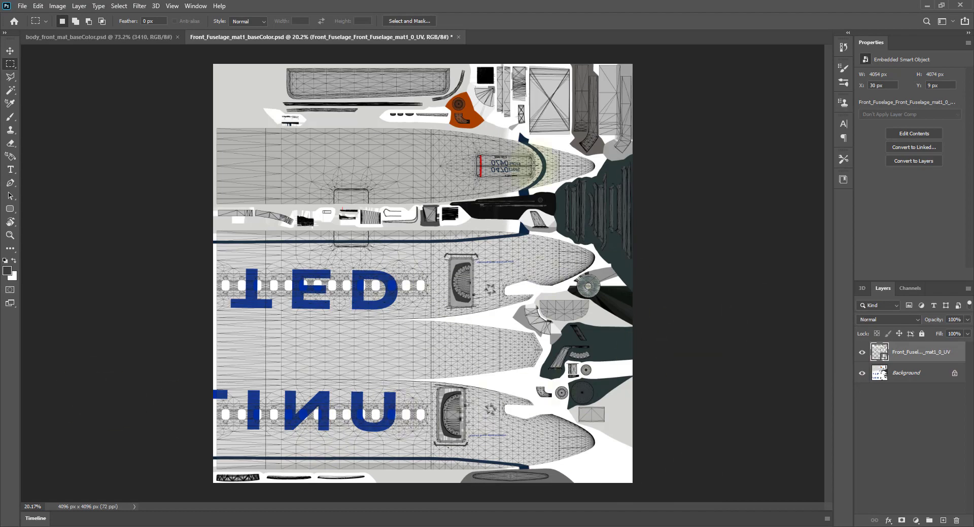
- Compare the UV layout with the nose gear door markings up close, and hide the UV layout layer
scroll(549, 160, "up", 7, "alt")
scroll(474, 190, "up", 3)
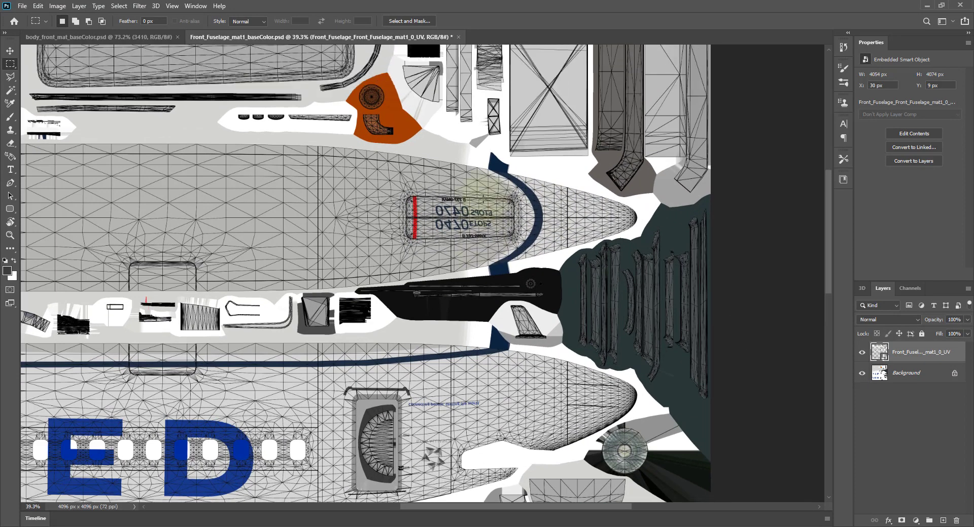
scroll(472, 224, "up", 5, "alt")
scroll(472, 222, "up", 5, "alt")
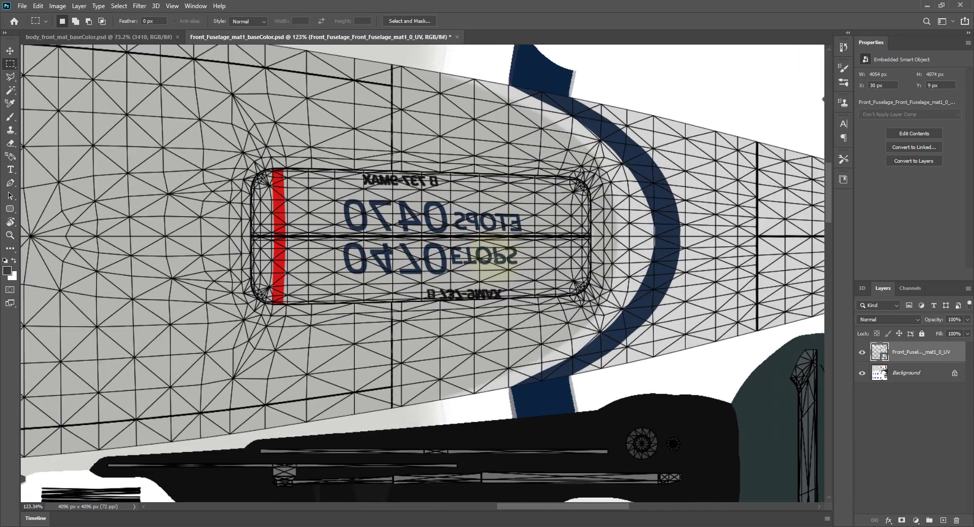
left_click(861, 354)
left_click(859, 356)
left_click(858, 355)
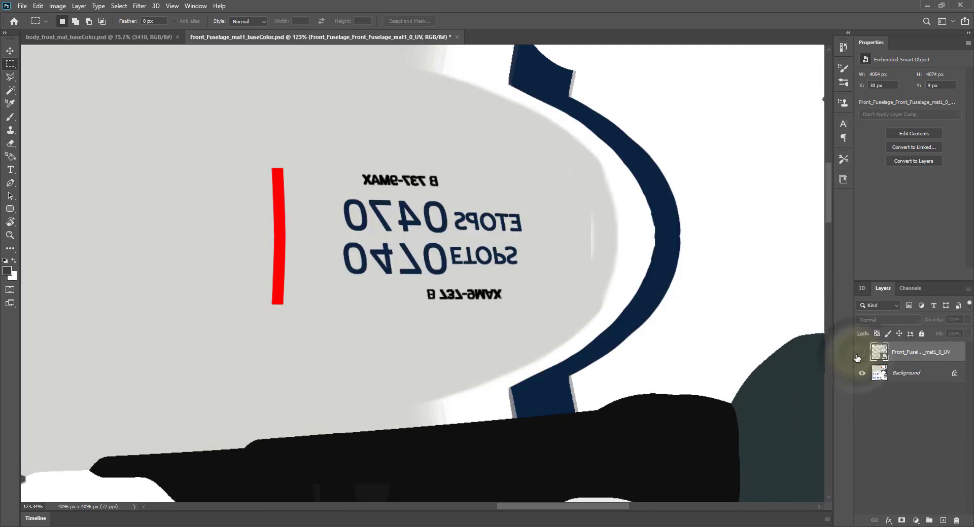
- Duplicate the Background layer as Background copy and hide the original Background layer
right_click(919, 373)
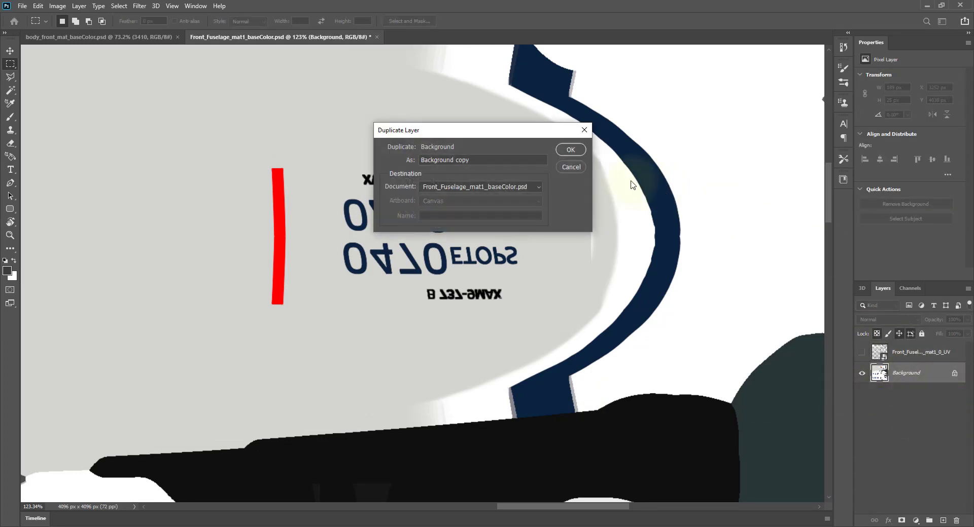
left_click(571, 149)
left_click(861, 394)
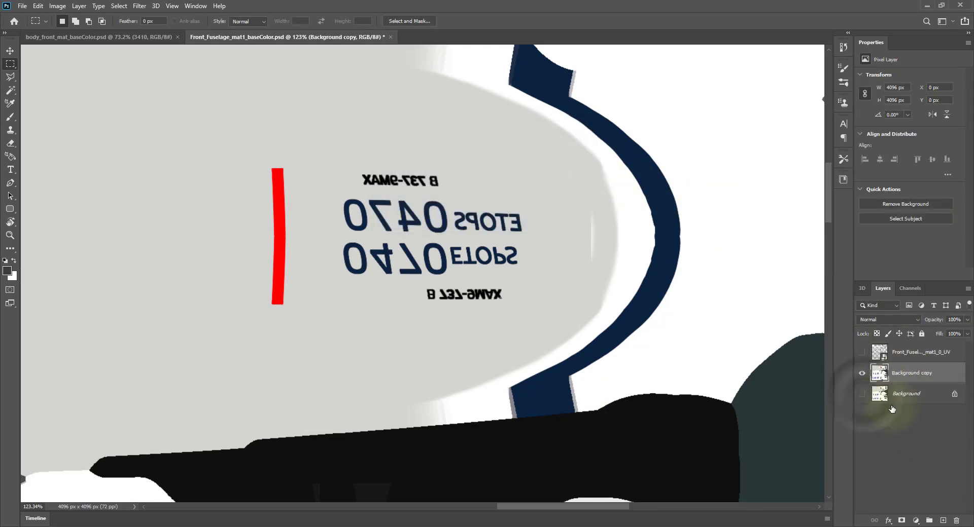
key("alt+Tab")
key("alt+Tab")
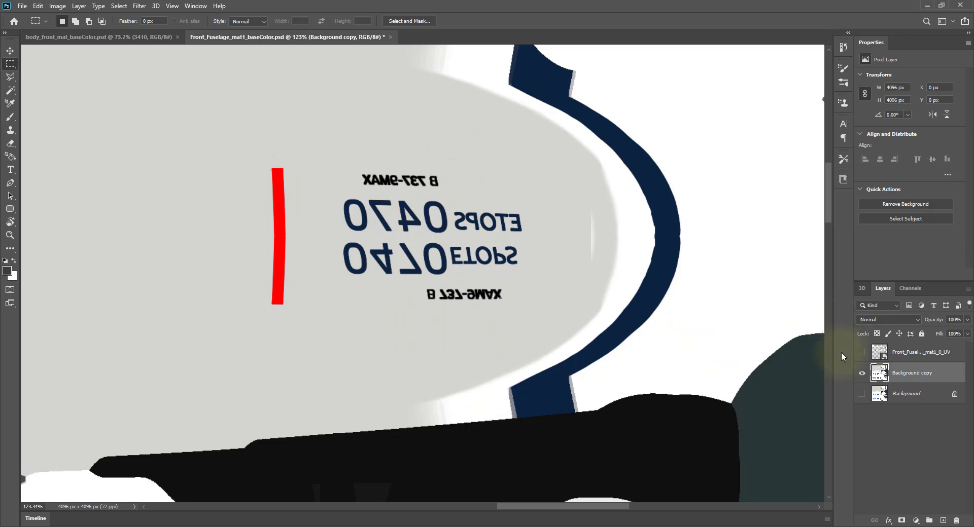
- Paint over the 737-9MAX, 0470 and ETOPS markings on the Background copy layer with the sampled fuselage grey
key("b")
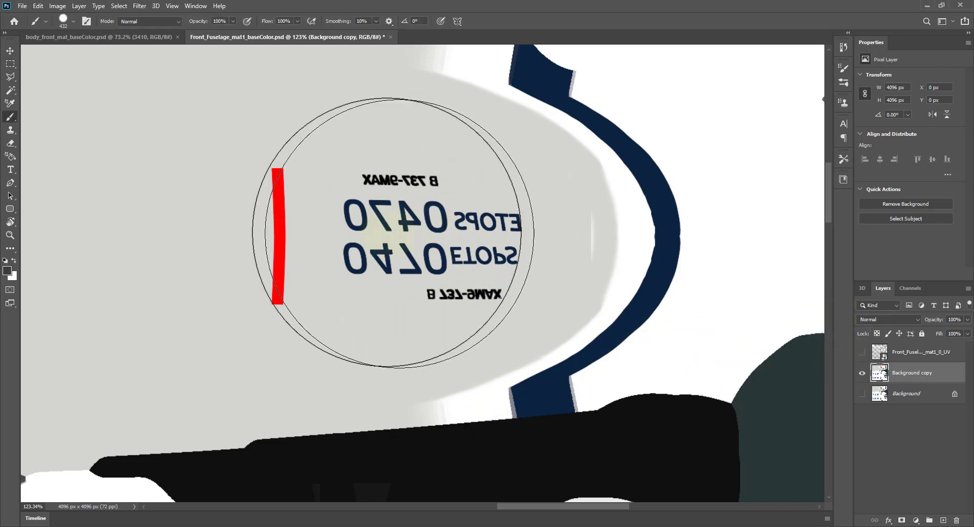
left_click(186, 275, "alt")
left_click(435, 249)
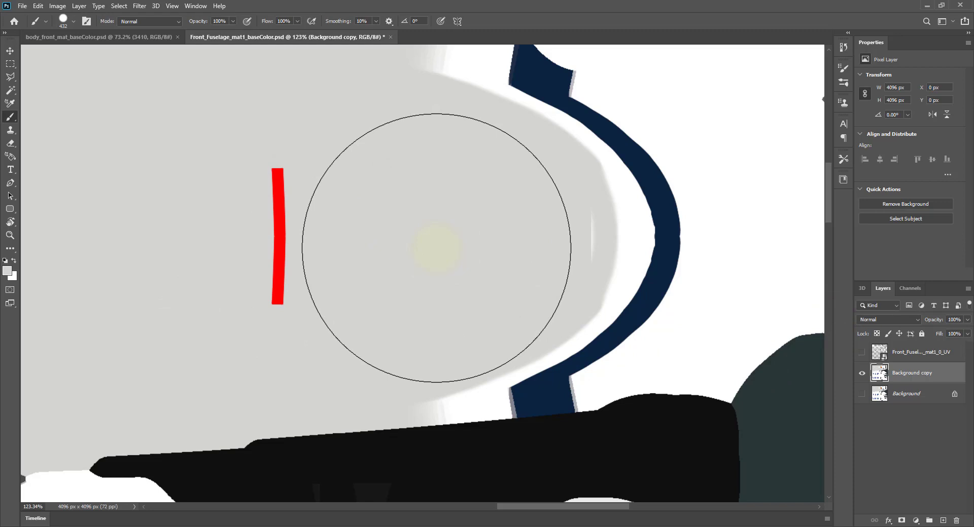
- Switch to Blender, open the Shading workspace and frame the nose gear door of the aircraft
key("alt+Tab")
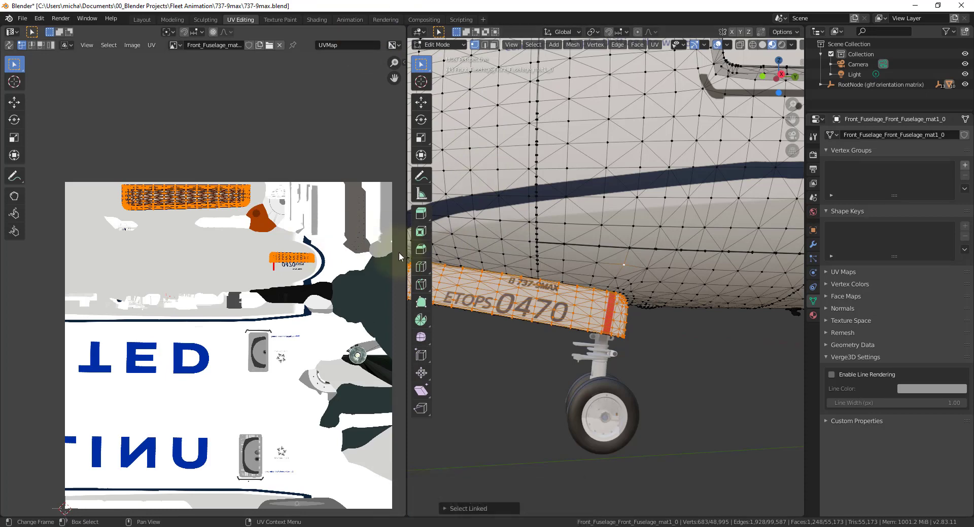
left_click(316, 20)
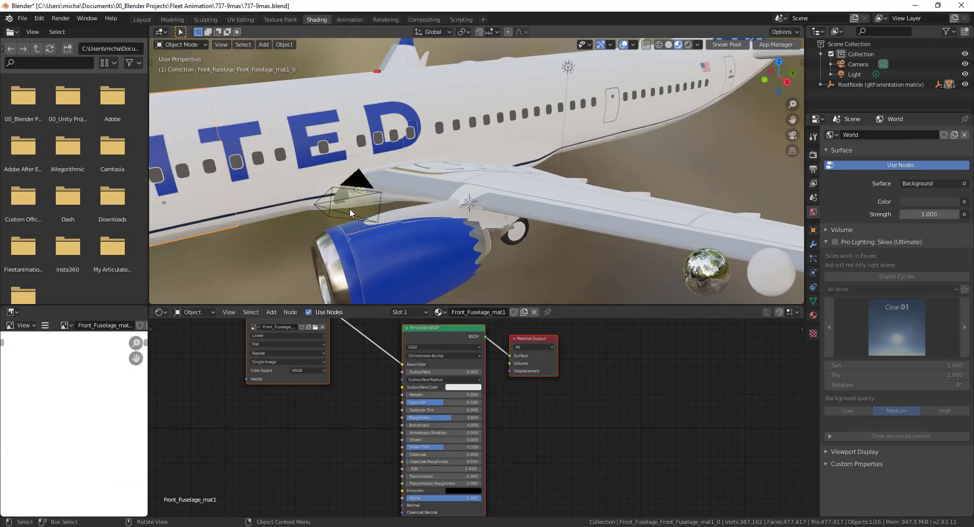
middle_click_drag(246, 212, 699, 178, "shift")
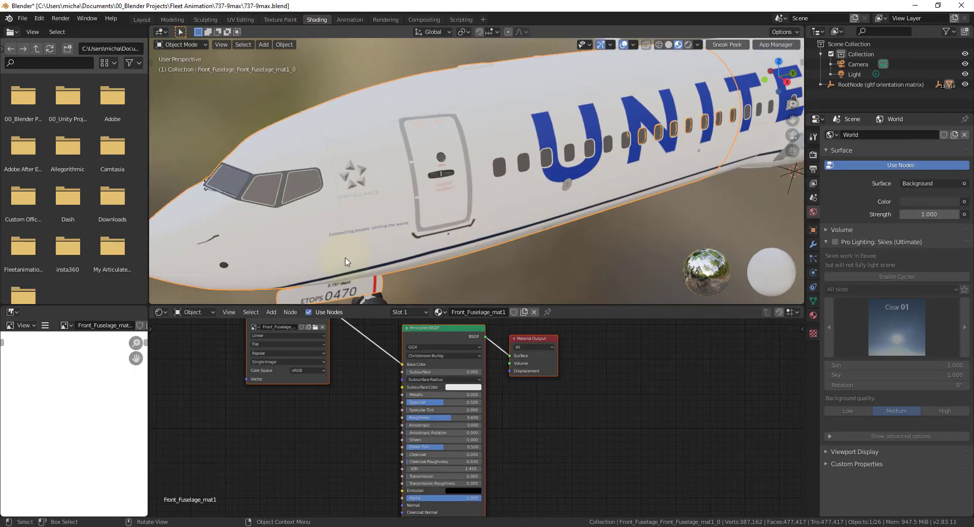
middle_click_drag(369, 260, 367, 225)
scroll(366, 224, "down", 1)
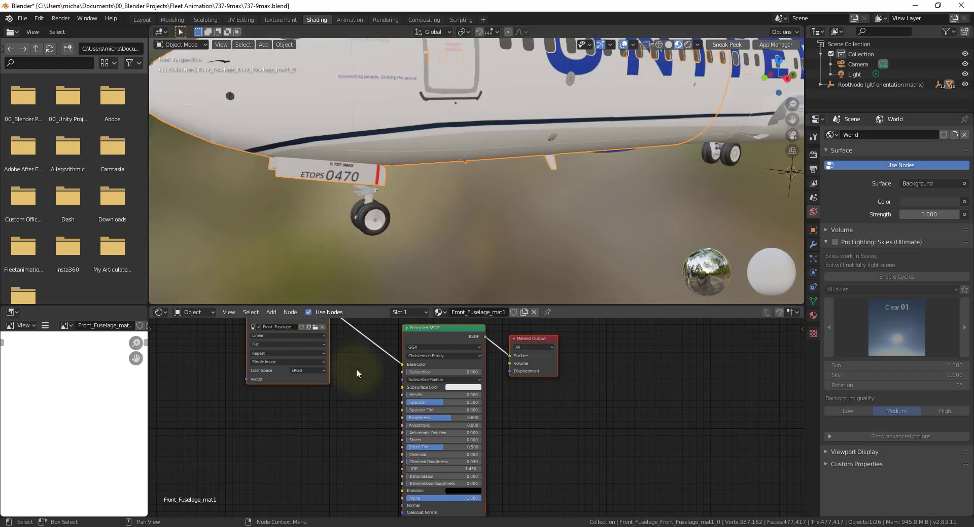
- Load Front_Fuselage_mat1_baseColor.psd as the image of the BASE COLOR texture node
middle_click_drag(353, 360, 362, 387)
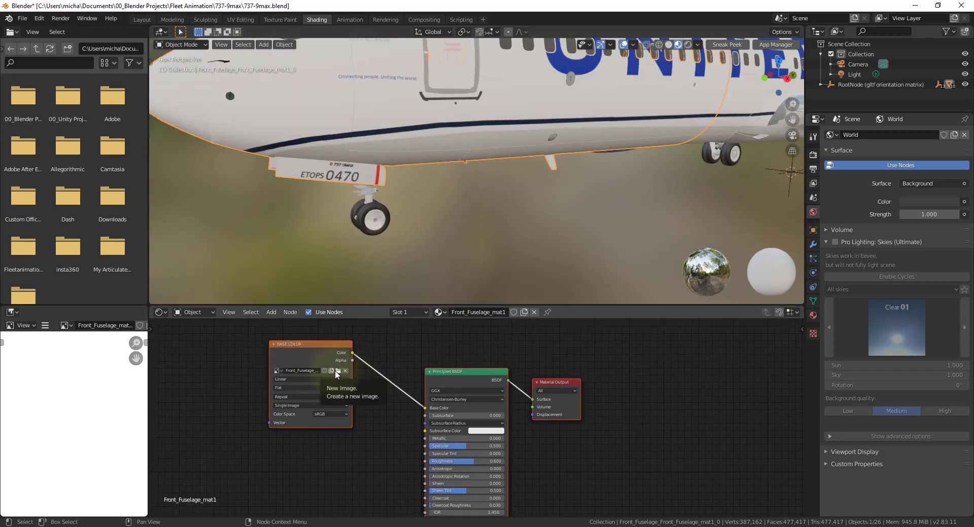
scroll(365, 388, "up", 2)
middle_click_drag(328, 371, 363, 425)
left_click_drag(289, 360, 443, 374)
left_click(408, 406)
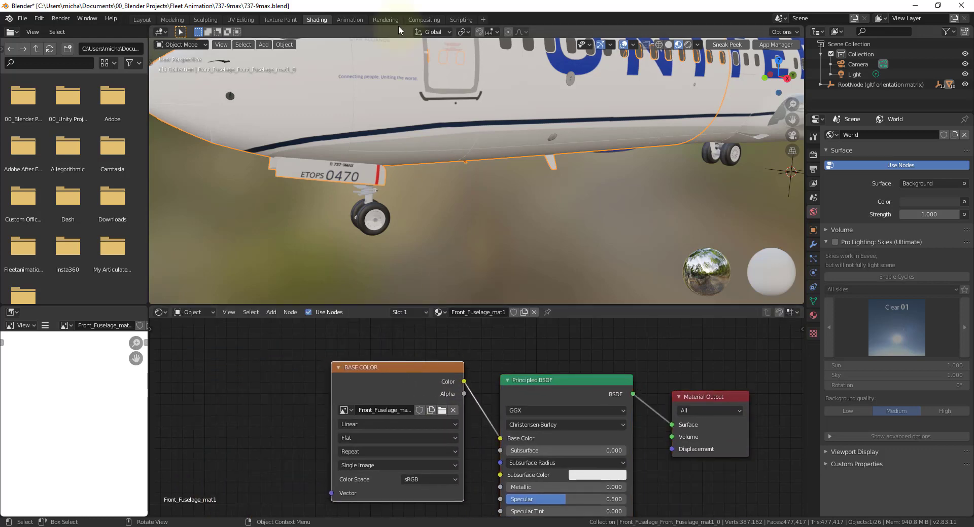
left_click(284, 19)
left_click(314, 18)
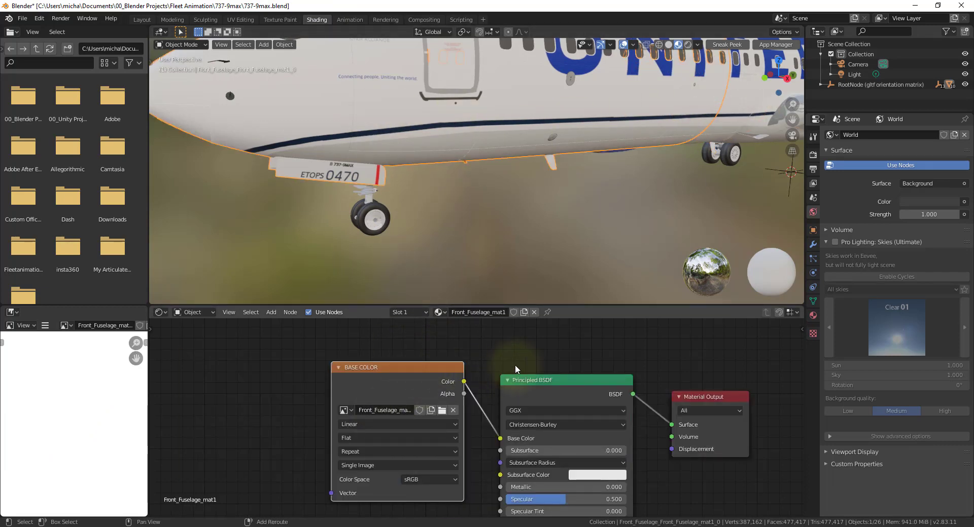
middle_click_drag(502, 341, 495, 278)
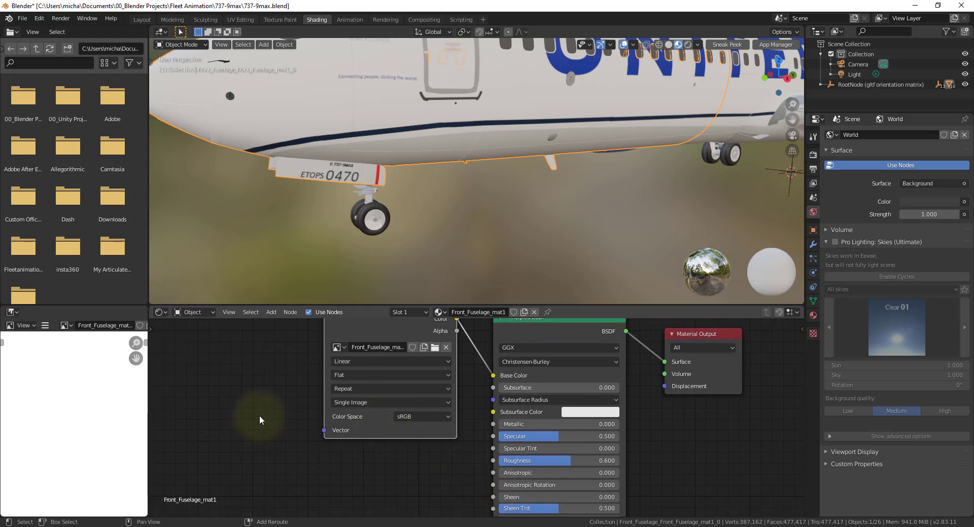
middle_click_drag(259, 421, 248, 459)
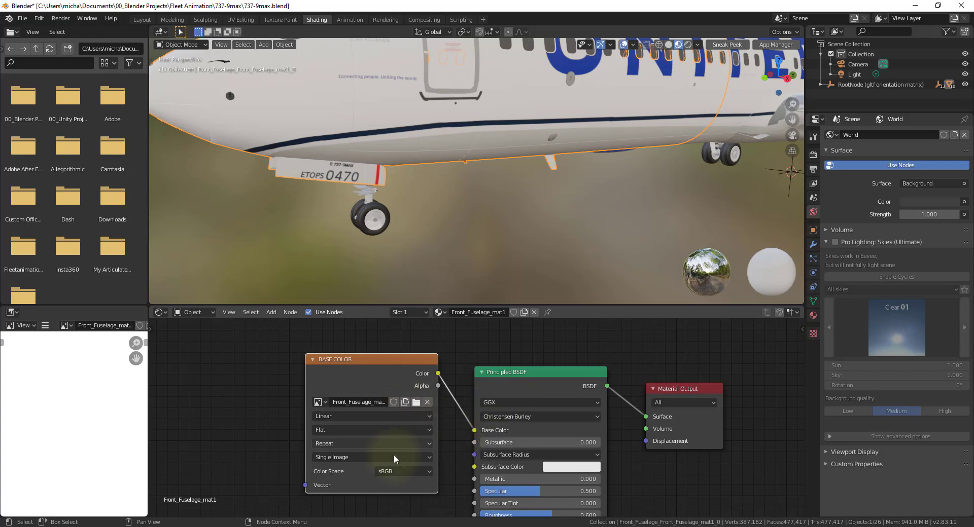
left_click(416, 403)
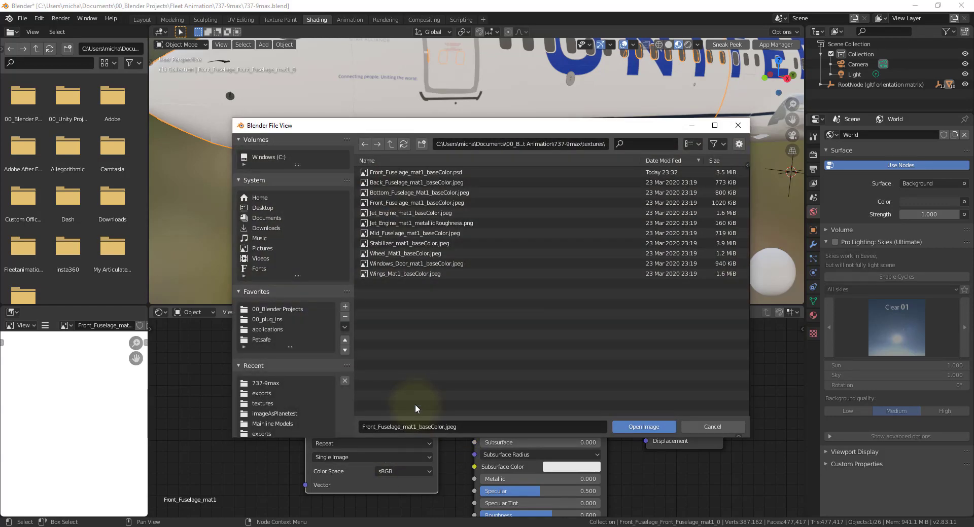
double_click(429, 175)
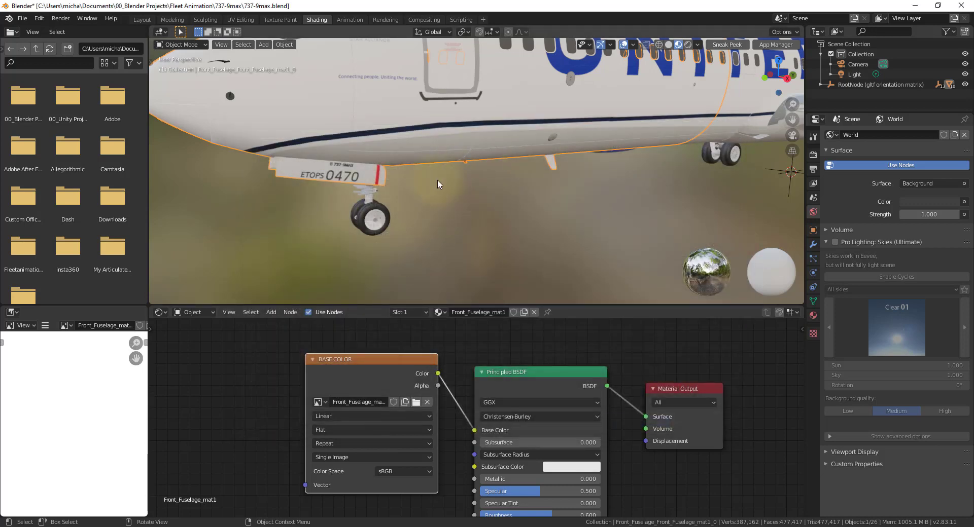
- Examine the front fuselage and the nose gear door markings on the model with the PSD texture loaded
middle_click_drag(459, 165, 446, 196)
scroll(447, 195, "down", 1)
middle_click_drag(585, 174, 559, 174)
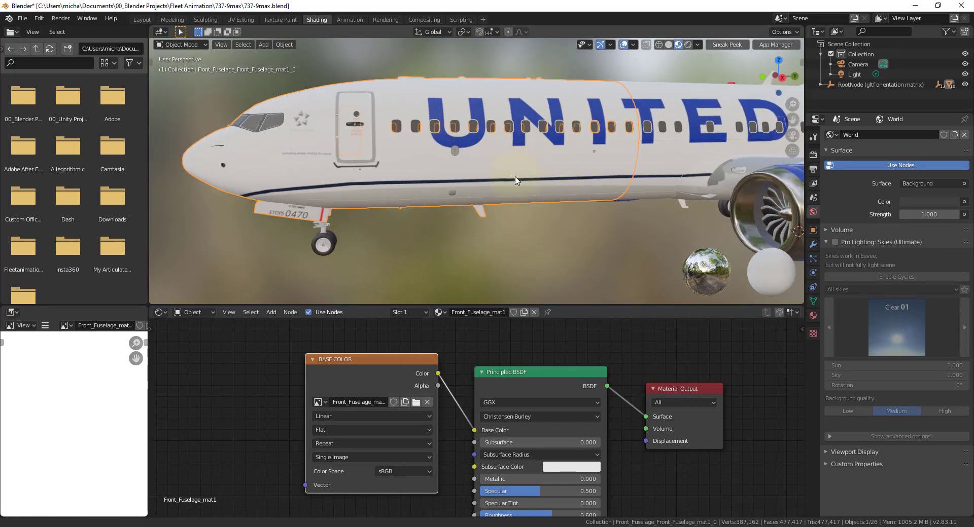
middle_click_drag(378, 208, 438, 226, "shift")
scroll(451, 228, "up", 3)
middle_click_drag(378, 239, 470, 207, "shift")
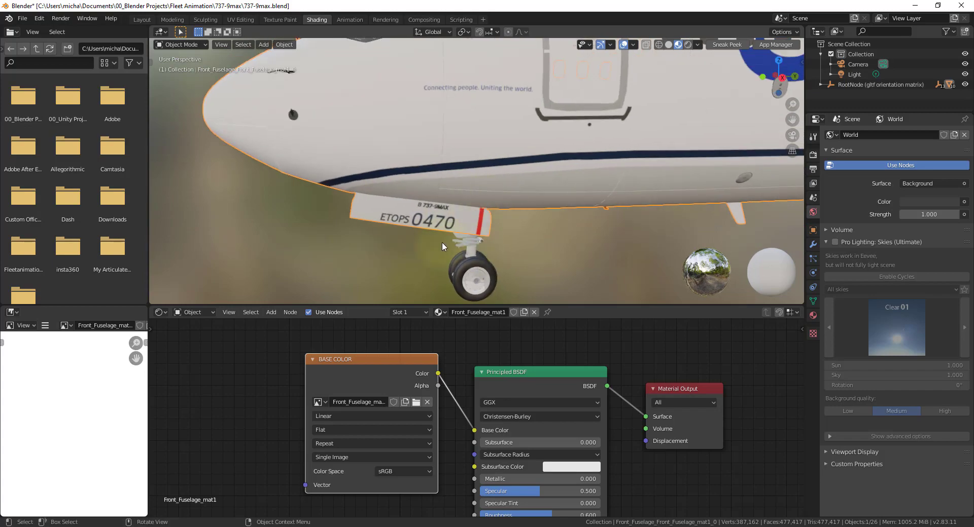
- Switch to Photoshop and save the front fuselage PSD with Maximize Compatibility enabled
key("alt+Tab")
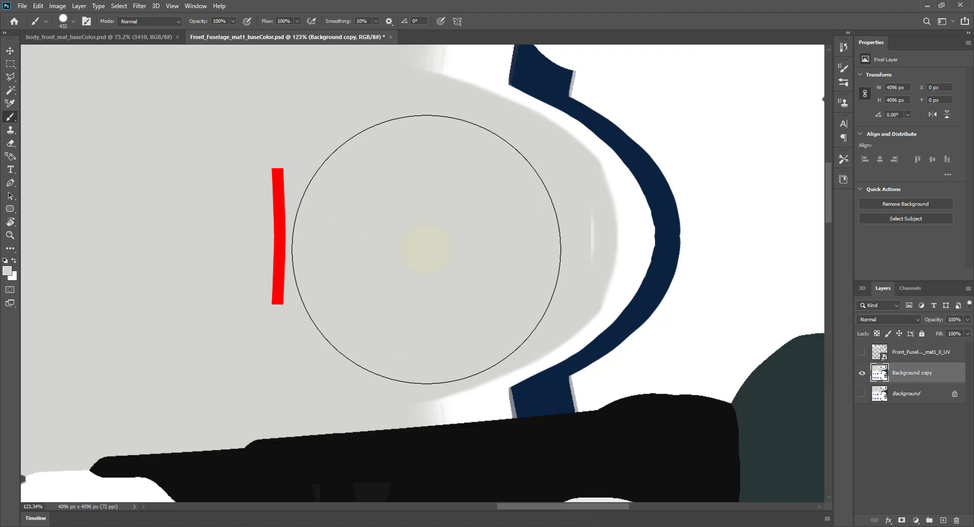
key("ctrl+s")
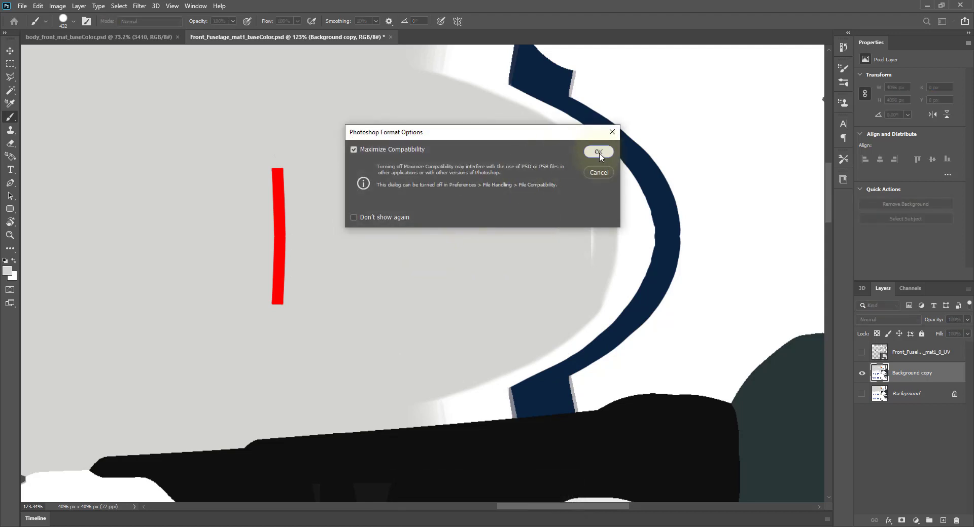
left_click(598, 153)
- Switch to Blender, move the BASE COLOR node further from the Principled BSDF and reload the images
key("alt+Tab")
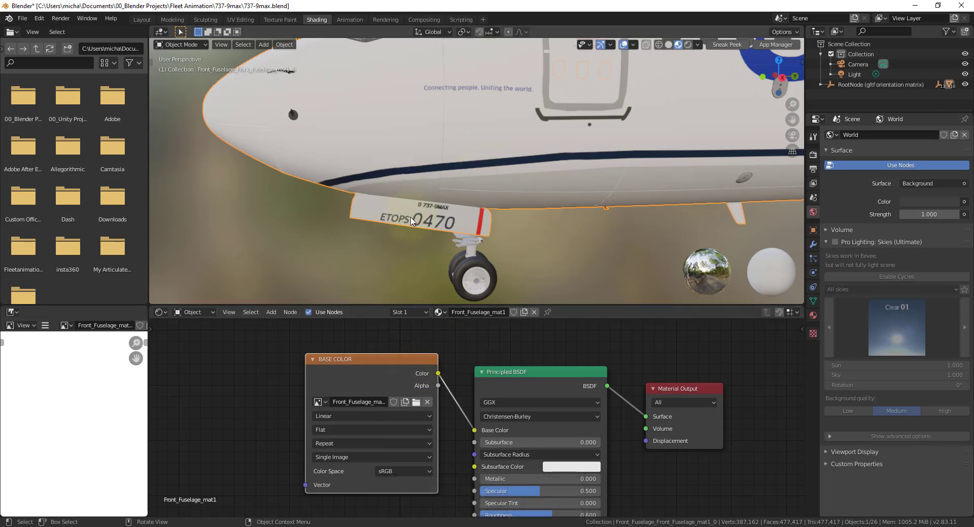
scroll(464, 266, "down", 8)
scroll(464, 266, "up", 8)
scroll(492, 190, "down", 4)
scroll(478, 217, "up", 3)
left_click_drag(397, 364, 345, 403)
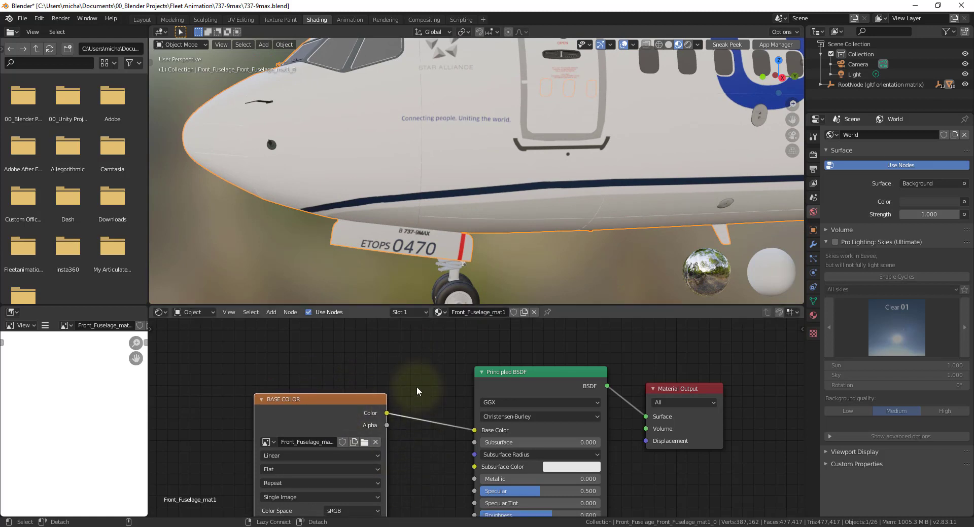
key("alt+r")
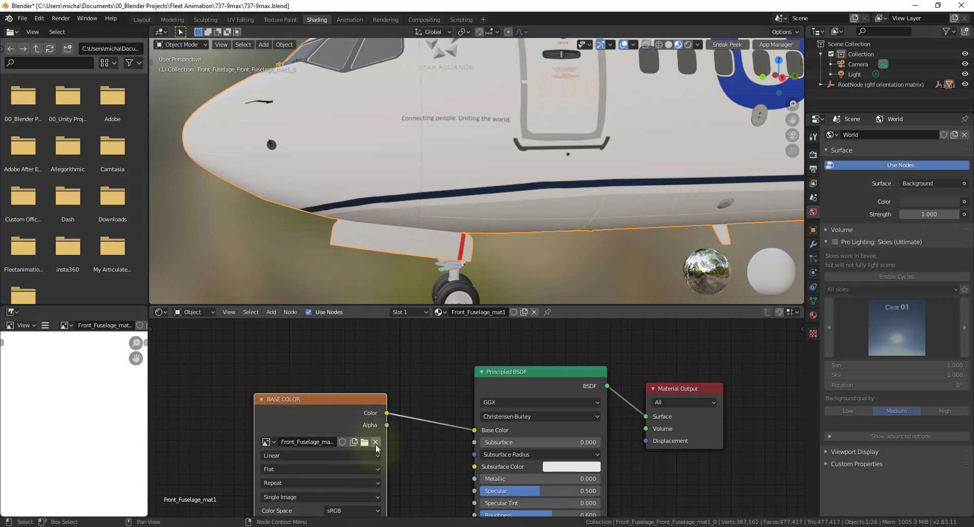
- Undo the paint stroke over the door markings in Photoshop and reload the images in Blender
key("alt+Tab")
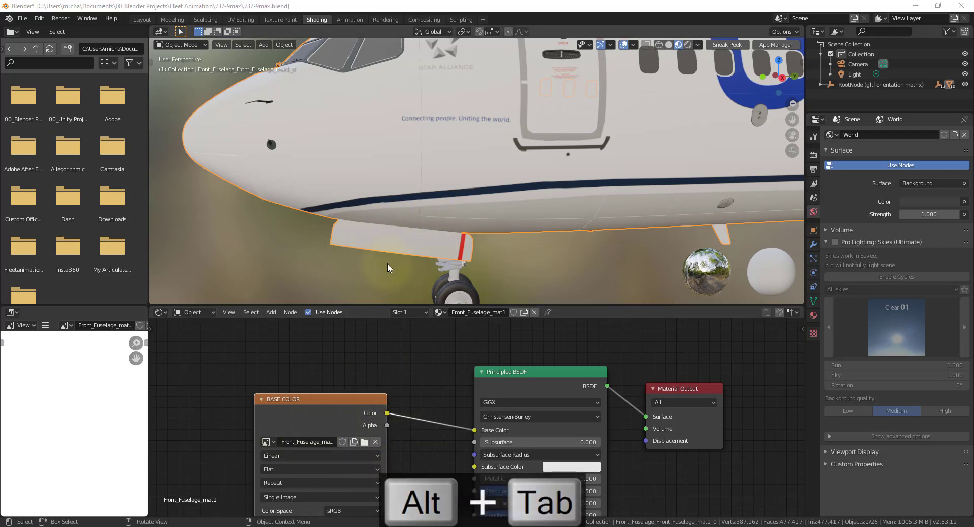
key("ctrl+z")
key("alt+Tab")
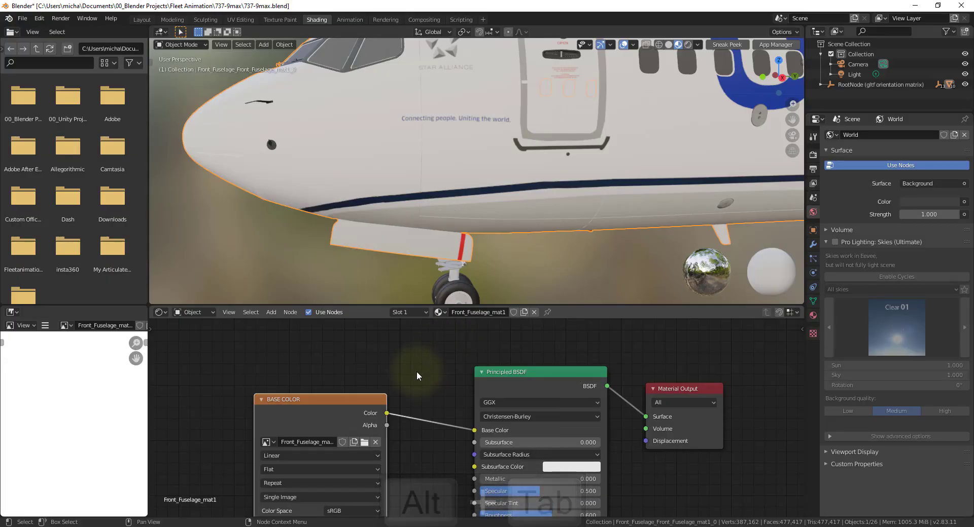
key("alt+r")
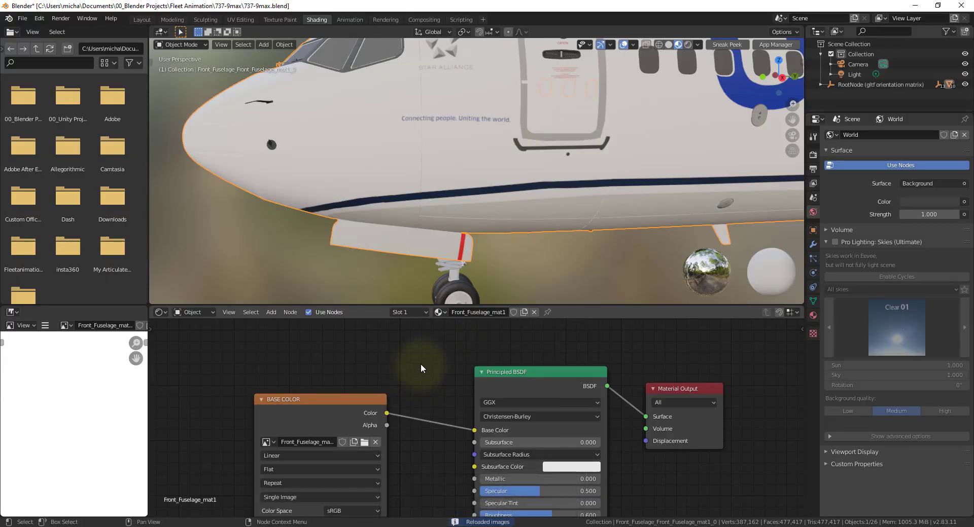
- Save the front fuselage PSD in Photoshop and reload the texture images in Blender
key("alt+Tab")
key("ctrl+s")
key("alt+Tab")
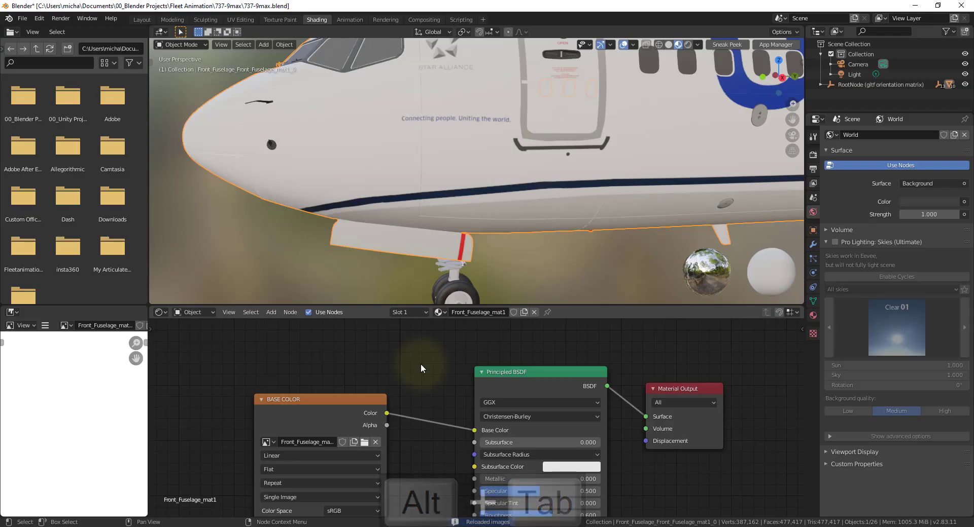
key("alt+r")
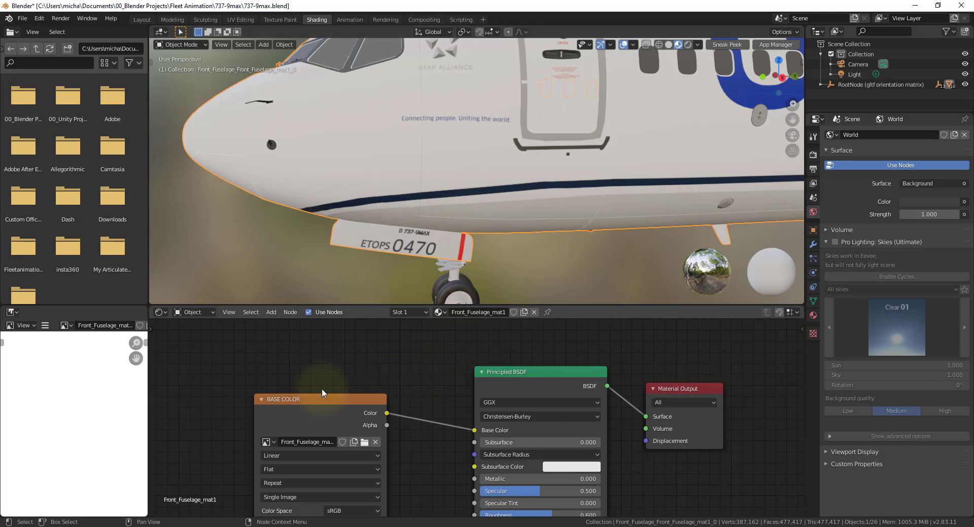
- Reposition the BASE COLOR node in the node graph and reload the images again
left_click_drag(351, 414, 302, 376)
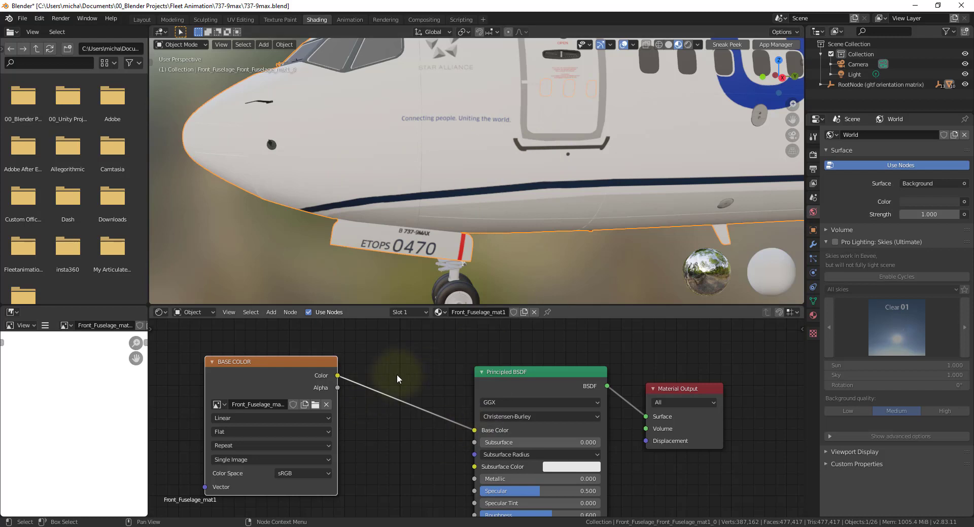
key("alt+r")
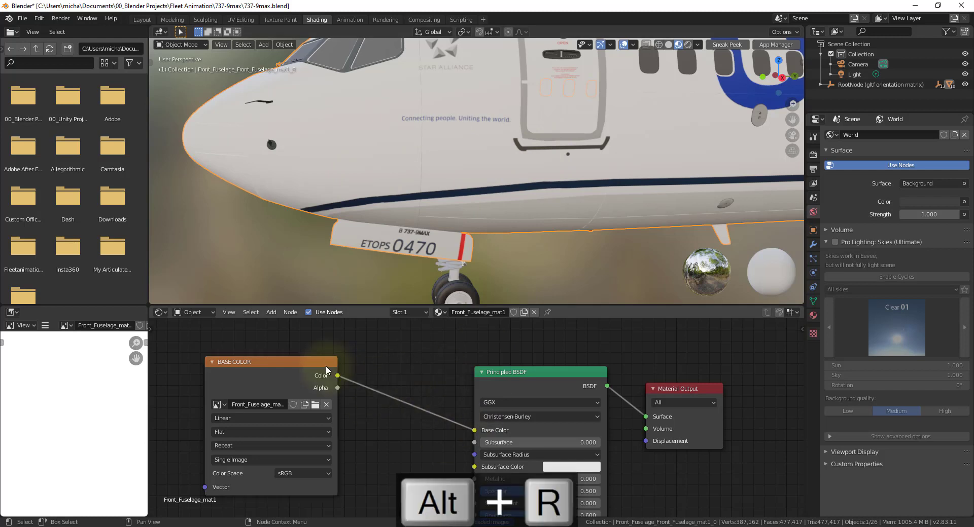
left_click_drag(309, 361, 384, 402)
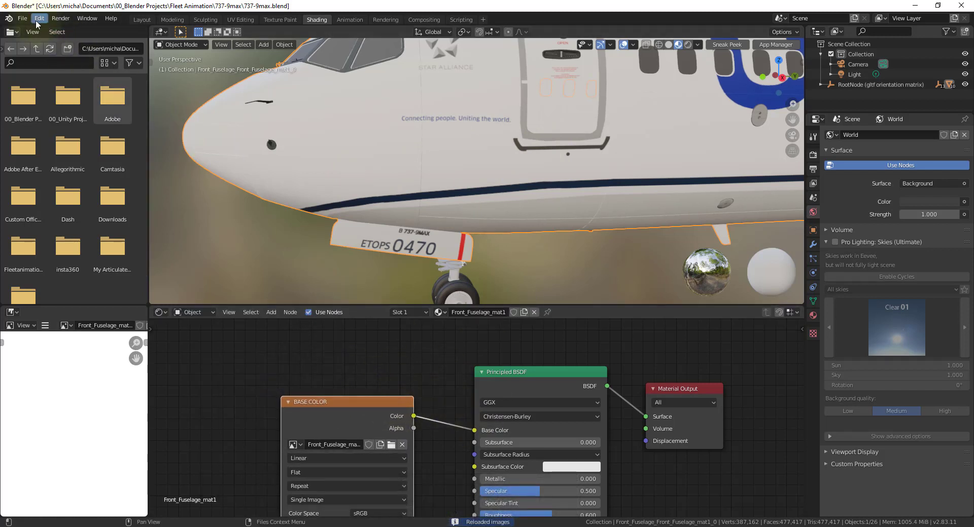
left_click(23, 18)
mouse_move(38, 22)
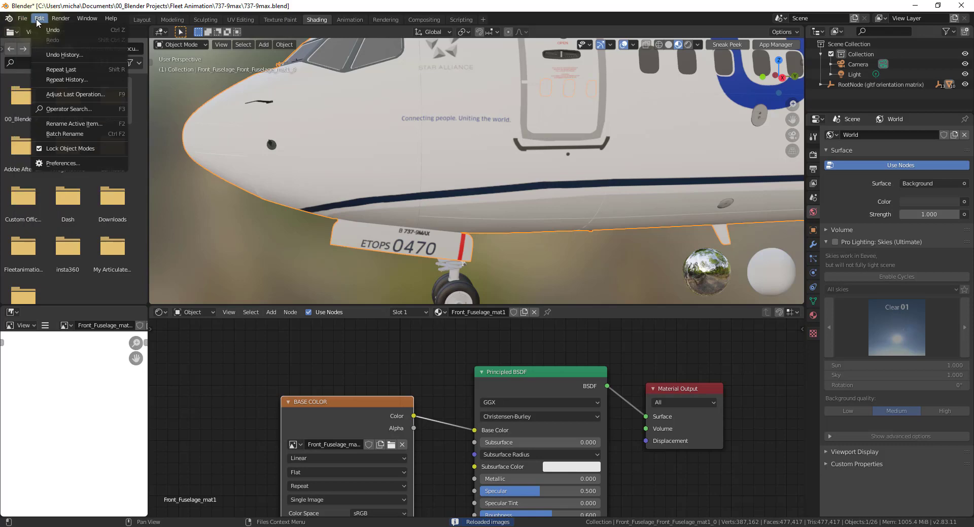
left_click(61, 163)
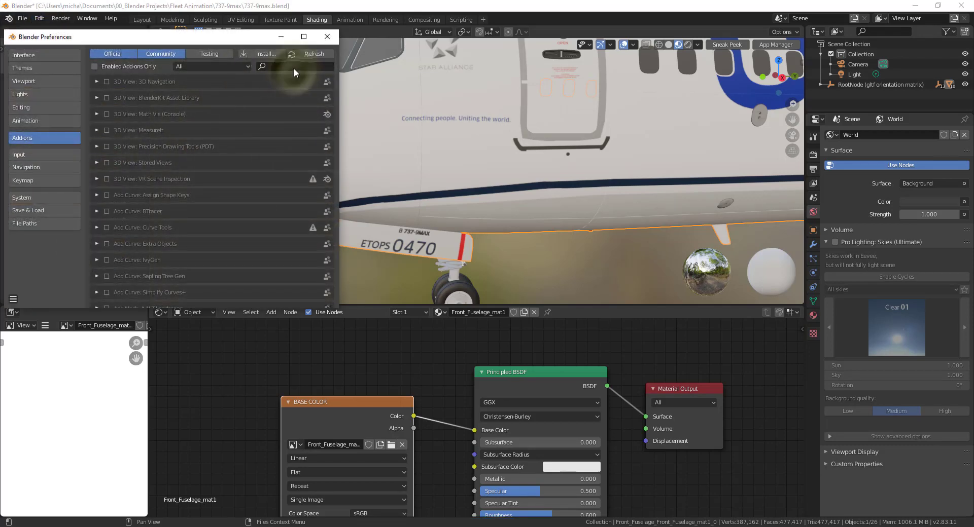
left_click(328, 44)
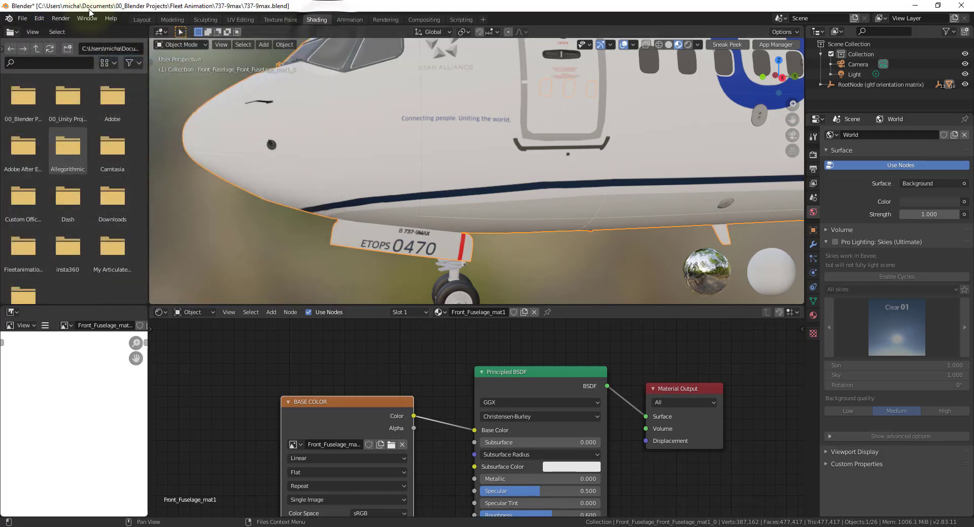
- Search the add-ons in the Blender preferences for "node" and show the details of Node Wrangler
left_click(39, 18)
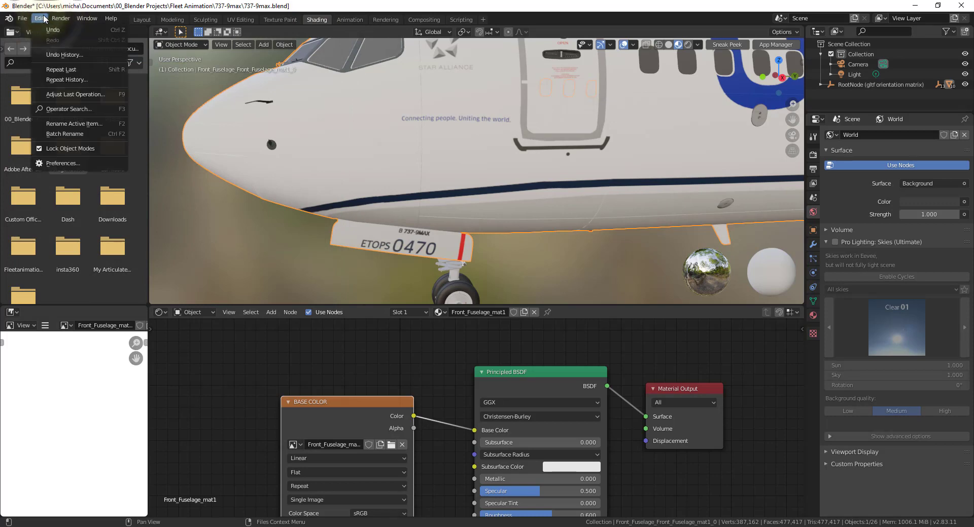
left_click(69, 163)
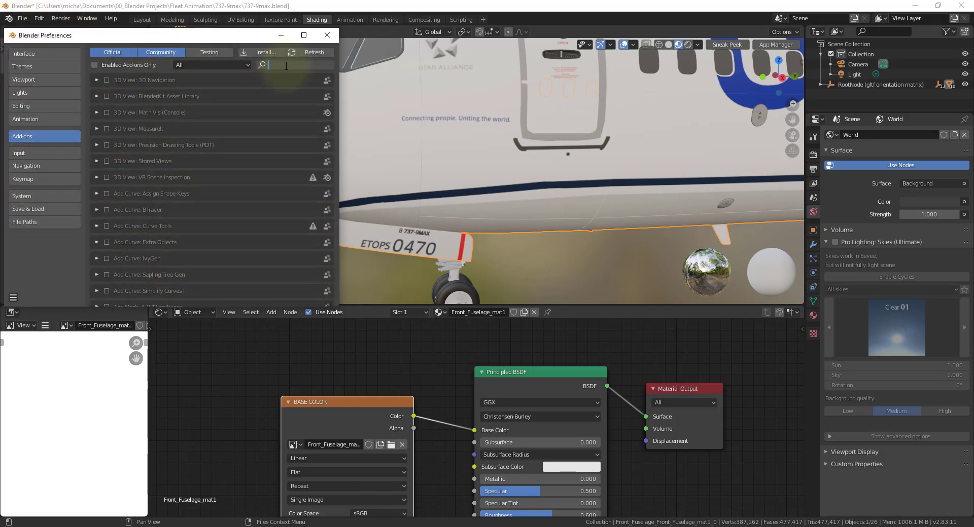
type("node")
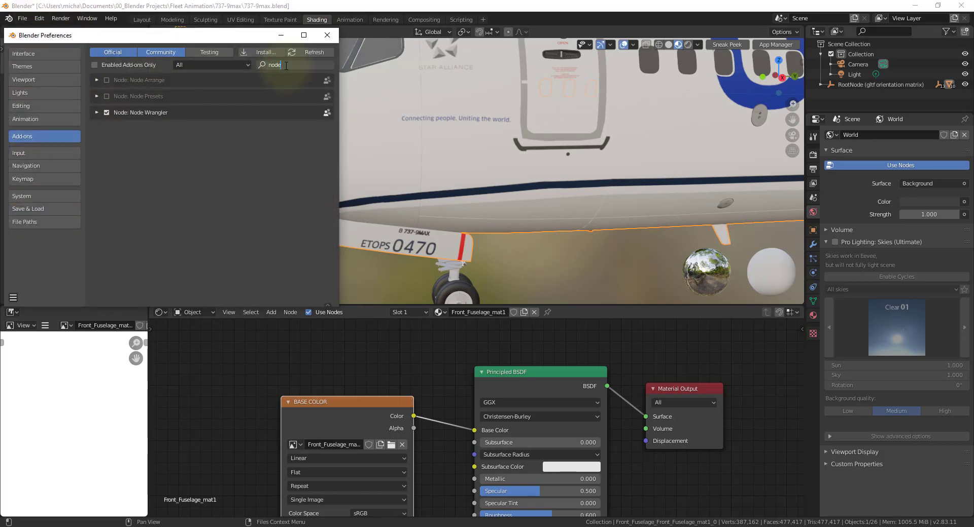
left_click(96, 112)
left_click(96, 112)
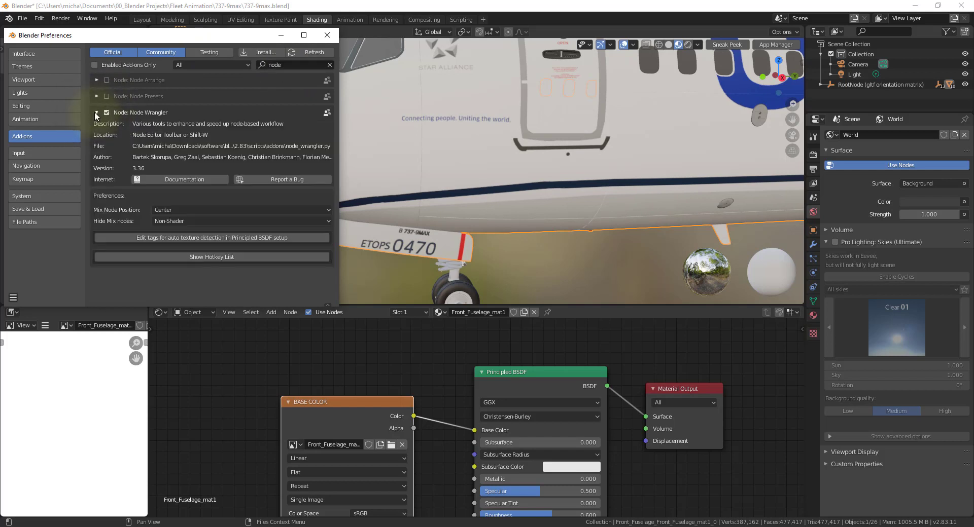
- Close the Blender preferences and move the BASE COLOR node away from the Principled BSDF node
left_click(96, 112)
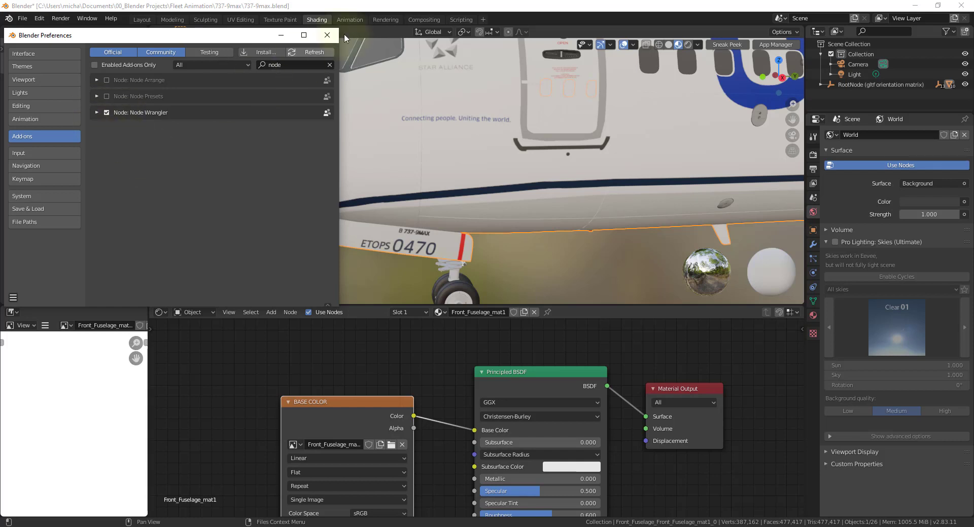
left_click(327, 35)
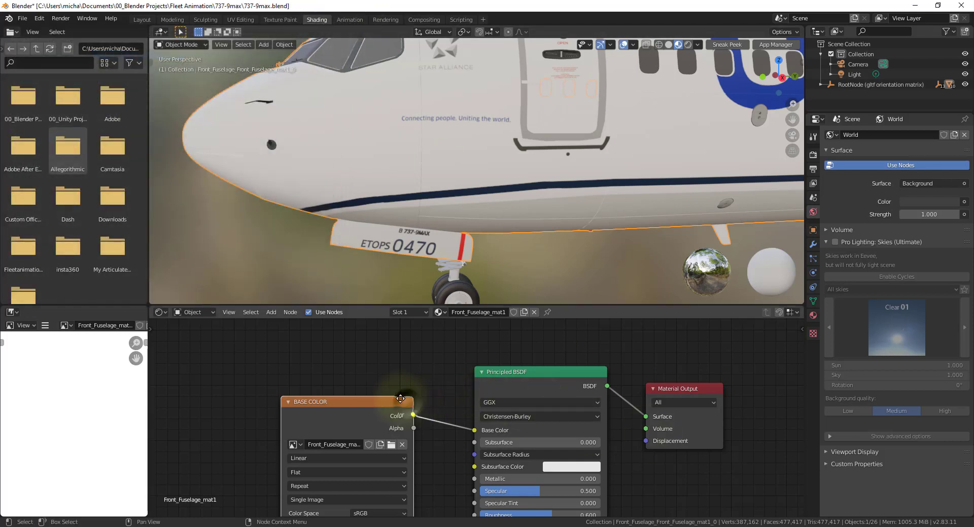
left_click_drag(401, 399, 300, 354)
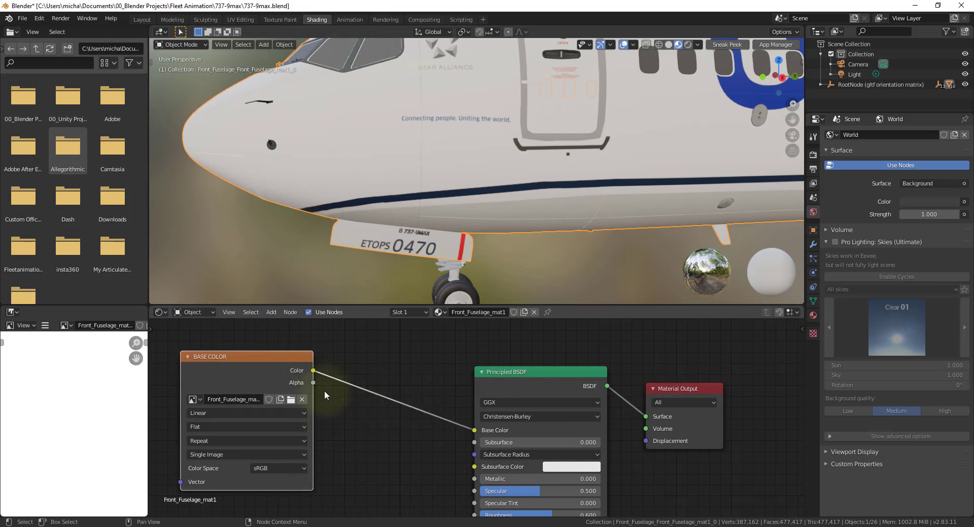
- Lazy-connect the BASE COLOR Alpha output to the Principled BSDF Alpha input and cut that link again
right_click_drag(293, 365, 485, 376, "alt")
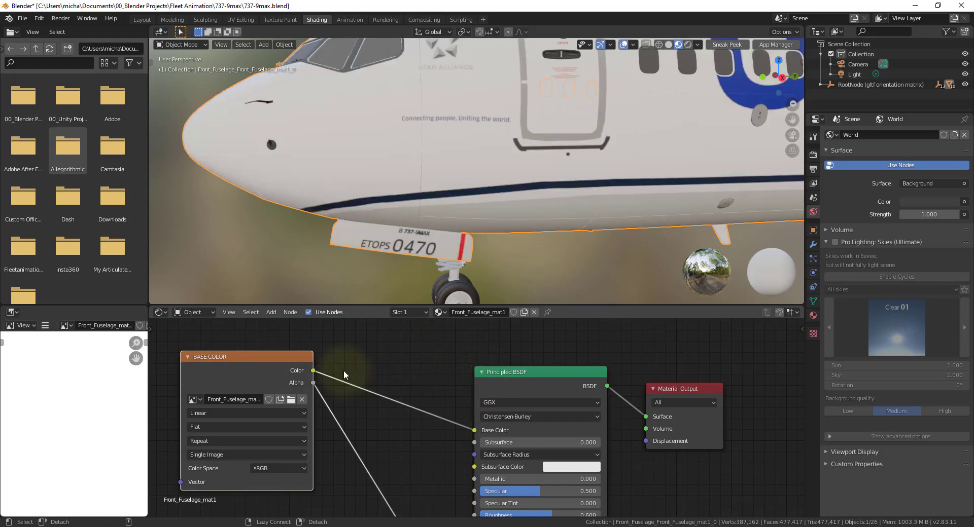
scroll(380, 395, "down", 1)
scroll(383, 397, "down", 4)
middle_click_drag(429, 444, 431, 366)
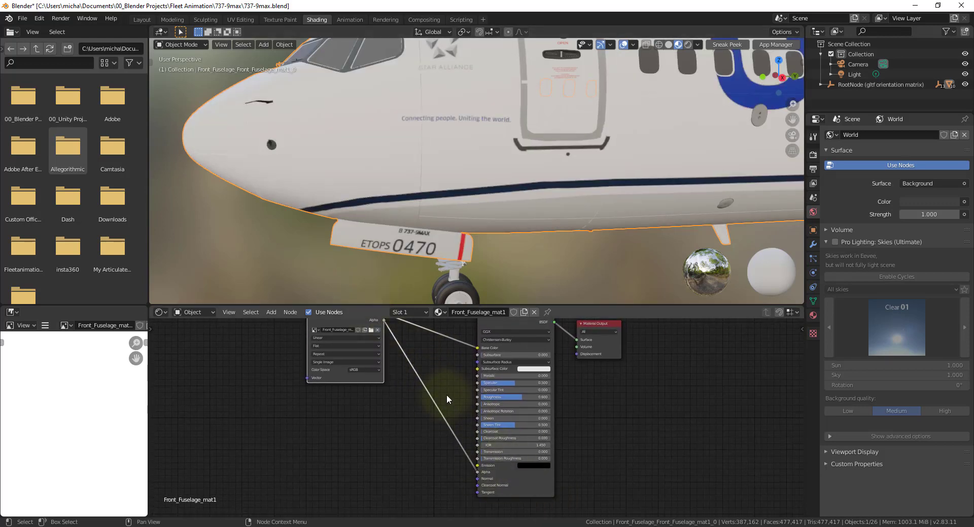
mouse_move(442, 392)
right_mouse_down("ctrl")
mouse_move(441, 374)
mouse_move(401, 408)
right_mouse_up("ctrl")
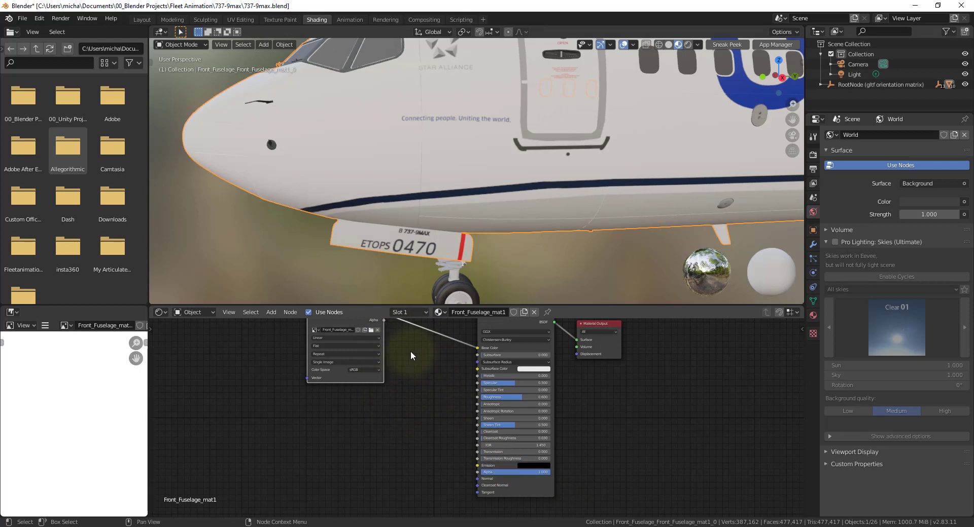
- Move the BASE COLOR node back beside the Principled BSDF node
middle_click_drag(409, 357, 412, 428)
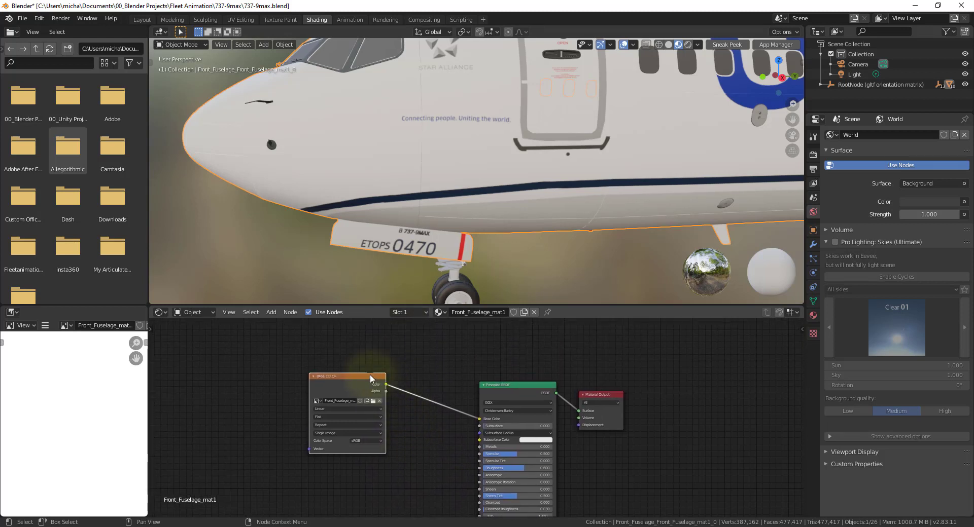
left_click_drag(372, 375, 444, 385)
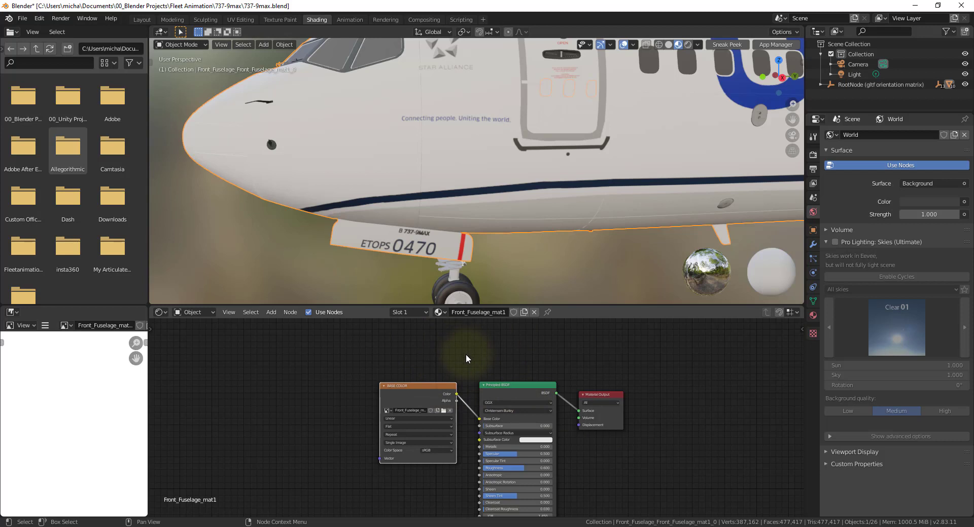
scroll(466, 359, "up", 4)
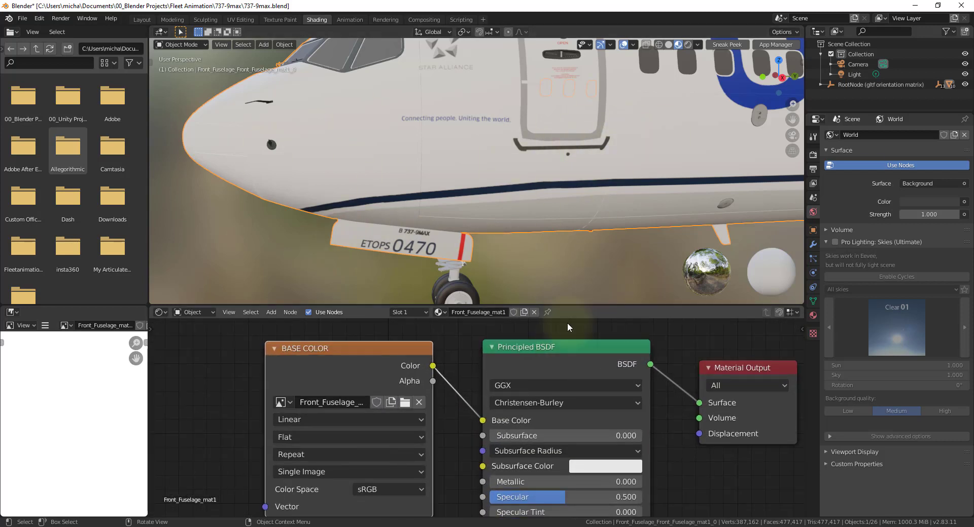
- Switch to Photoshop and save the front fuselage base color PSD
key("alt+Tab")
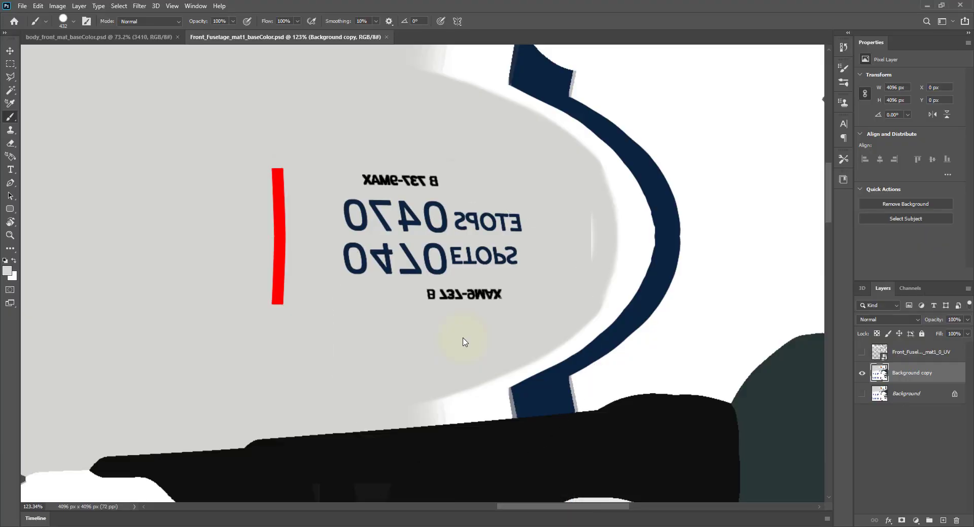
key("ctrl+s")
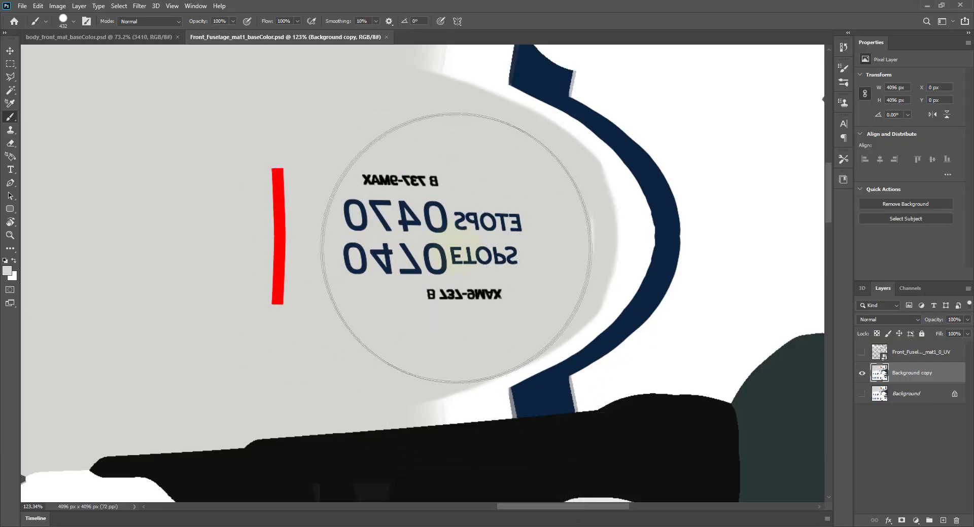
key("alt+Tab")
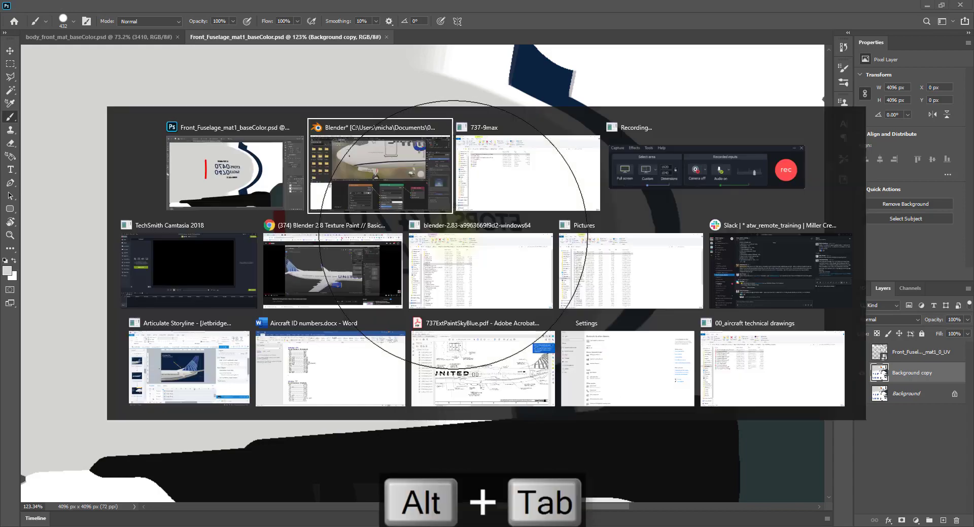
key("alt+Tab")
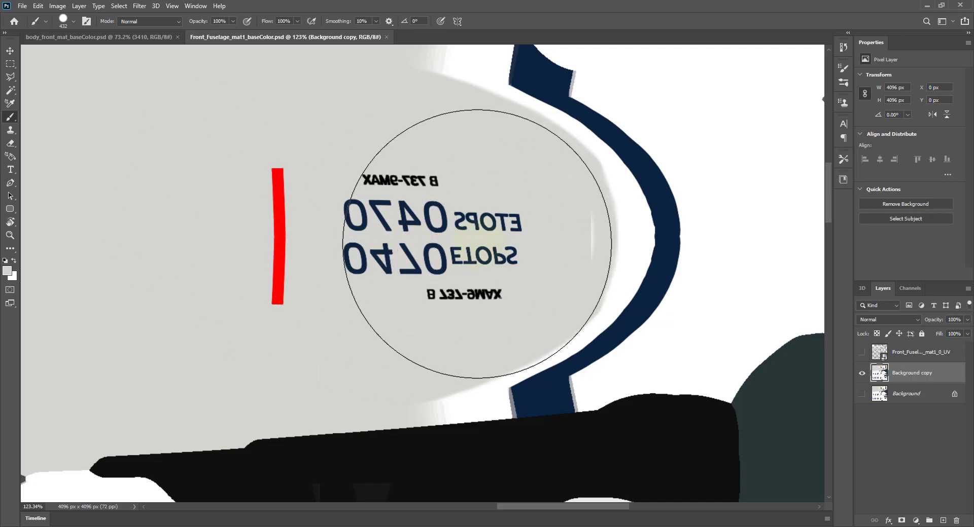
key("alt+Tab")
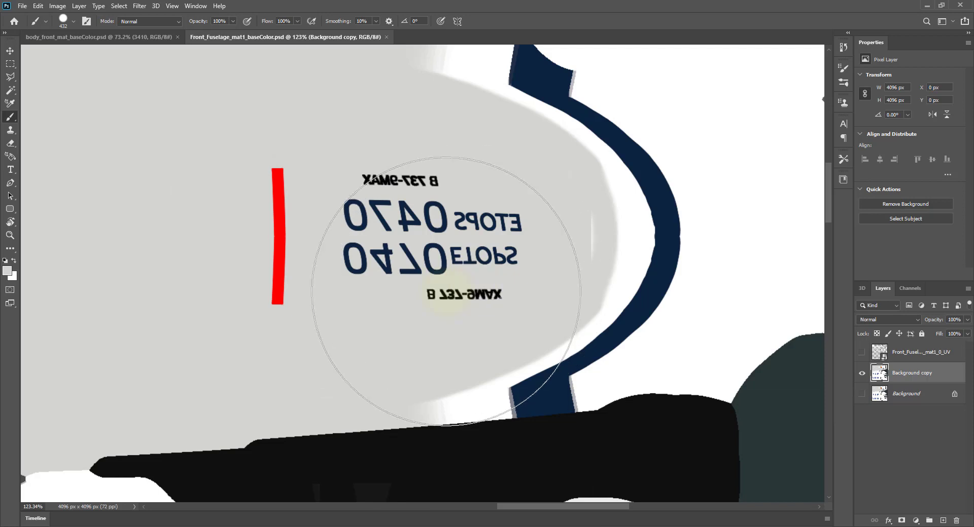
- Add the text 7501 in 126 pt Helvetica Bold below the door markings, coloured navy sampled from the existing door number
key("t")
left_click(324, 337)
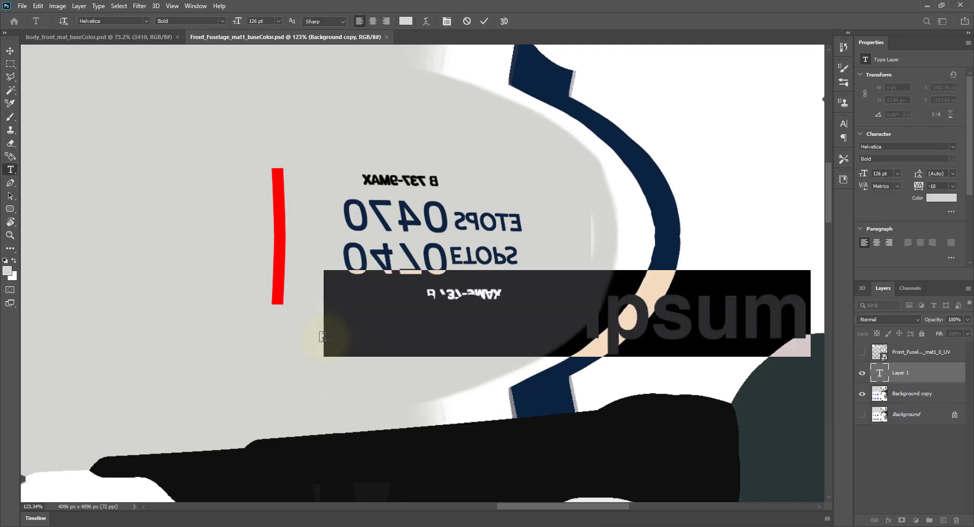
type("B 737-9MAX")
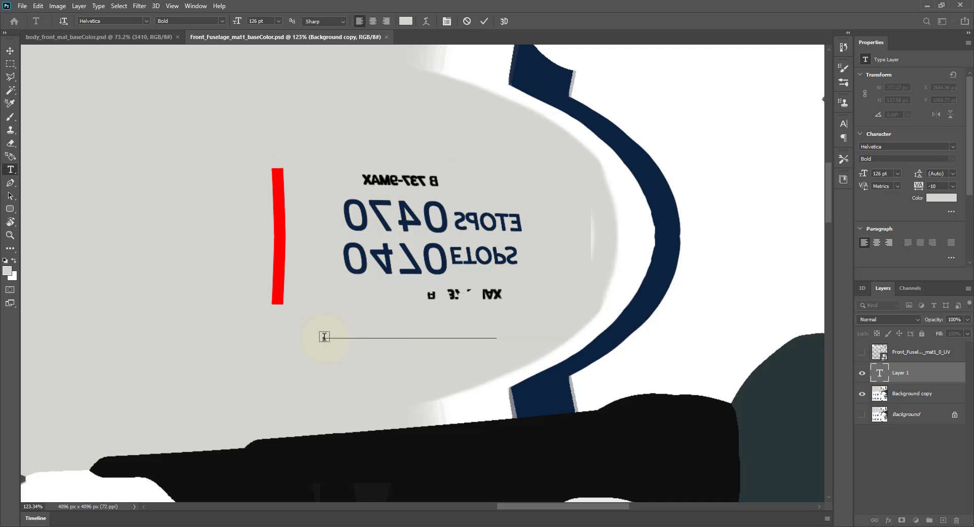
key("ctrl+a")
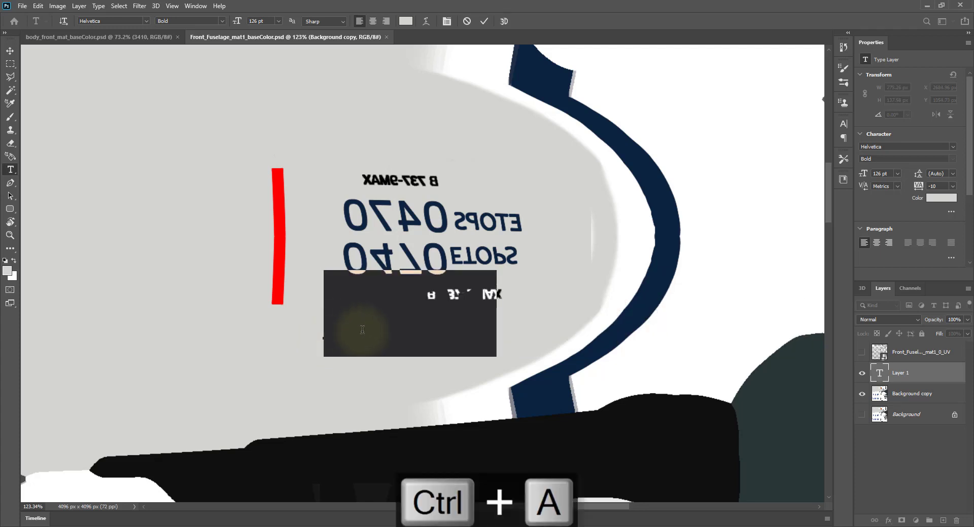
left_click(941, 198)
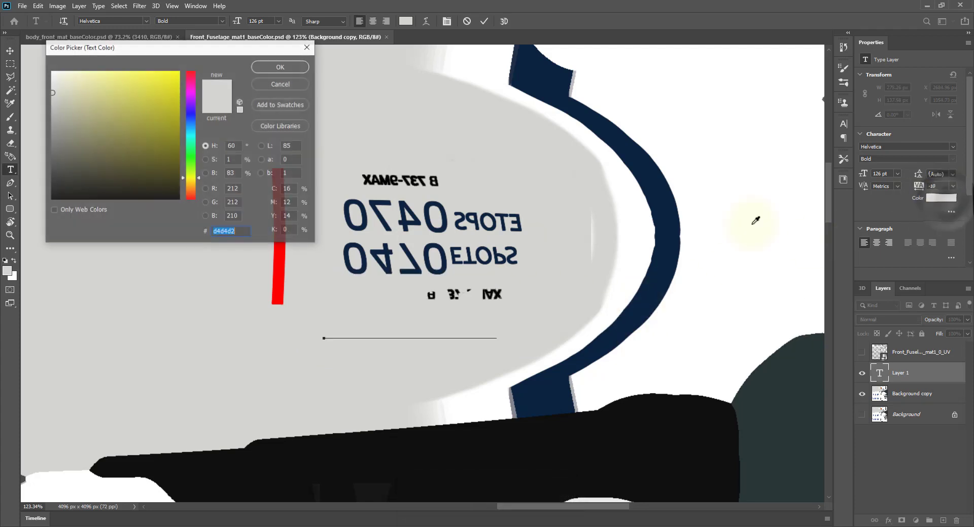
left_click(433, 201)
left_click(292, 67)
key("alt+Tab")
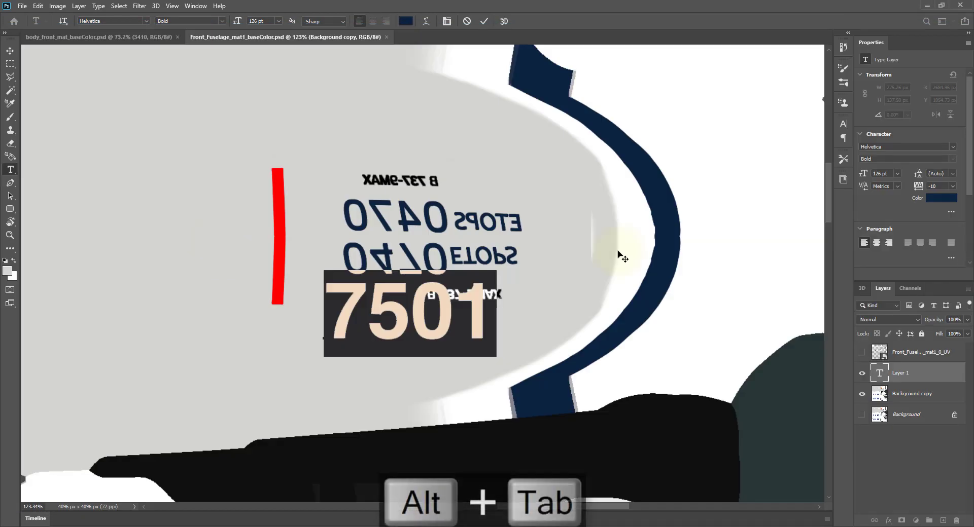
- Move the 7501 text above the door markings and flip it horizontally
left_click(9, 51)
left_click_drag(381, 316, 382, 142)
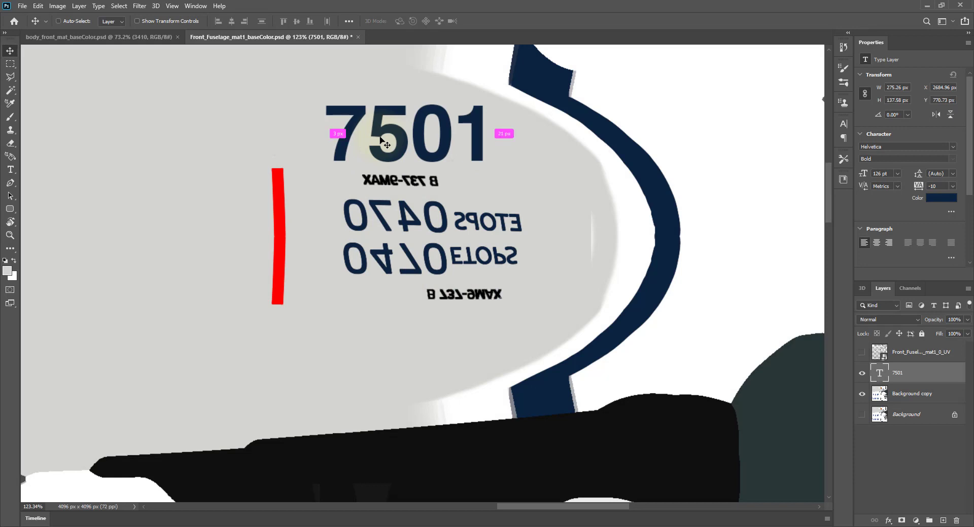
key("ctrl+t")
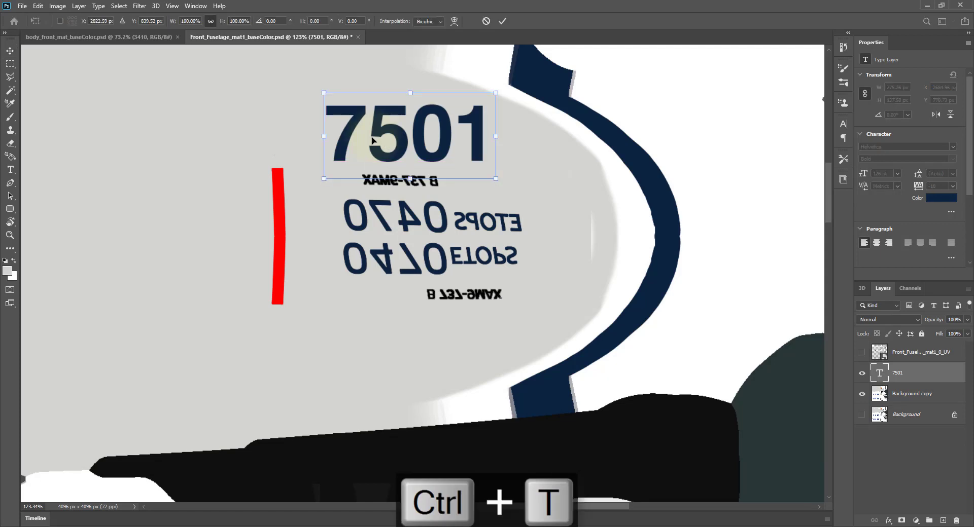
right_click(446, 131)
left_click(482, 302)
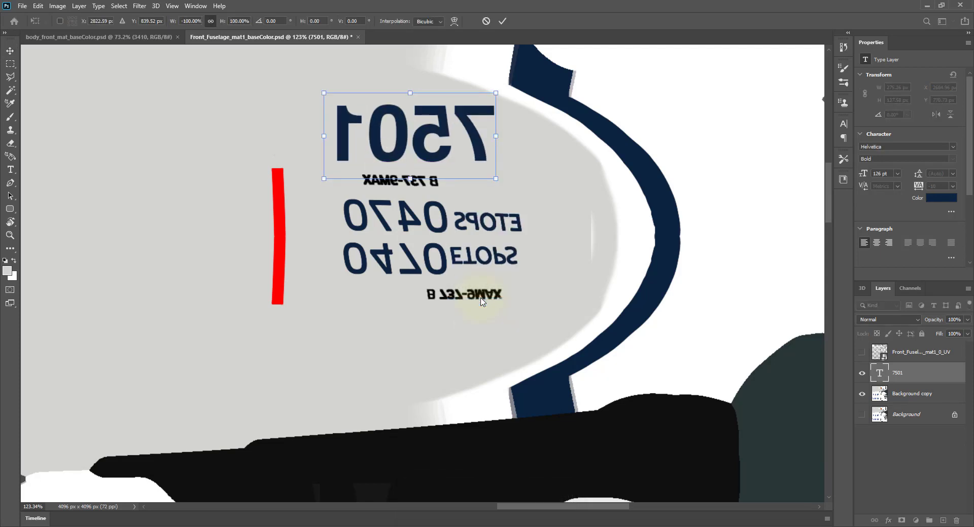
left_click_drag(467, 142, 437, 165)
- Scale the mirrored 7501 text to about 60% and place it over the upper 0470 number
key("ctrl+t")
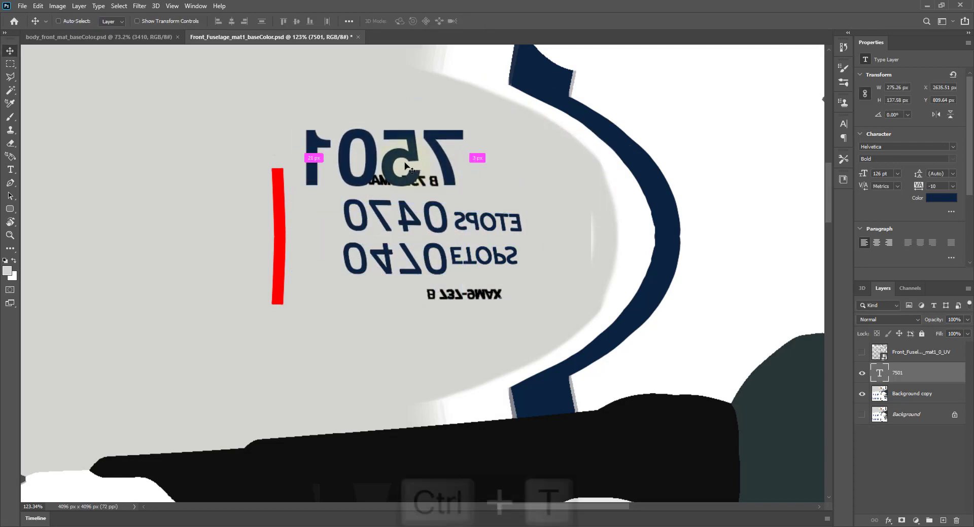
left_click_drag(464, 117, 404, 148)
left_click_drag(360, 183, 410, 226)
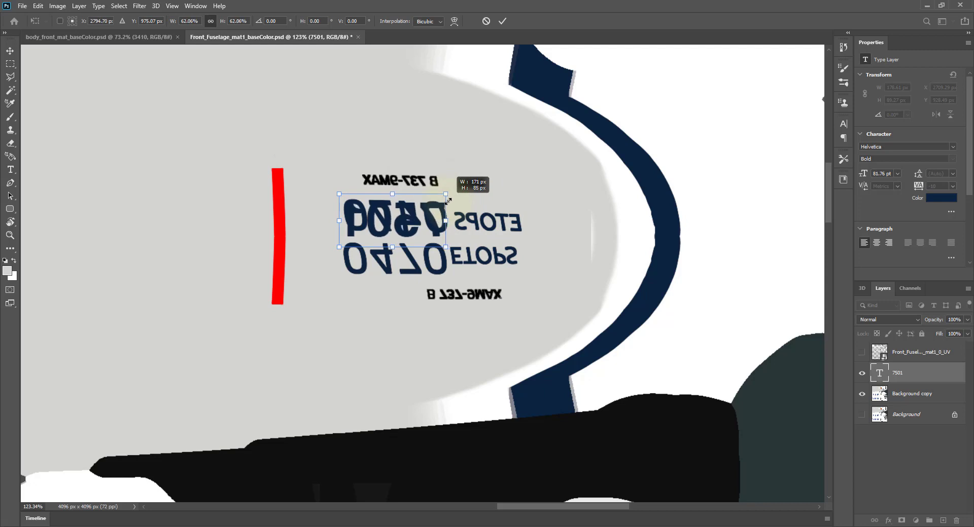
left_click_drag(423, 216, 421, 219)
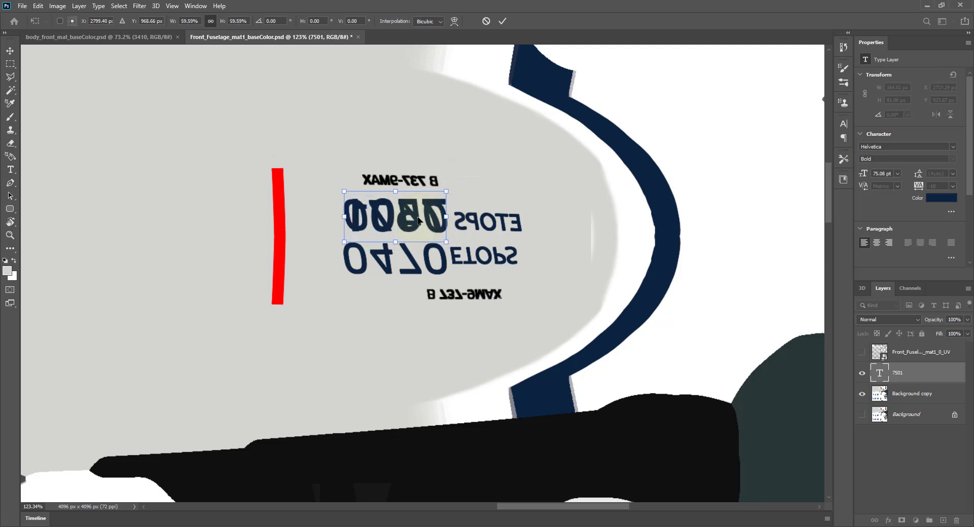
key("Return")
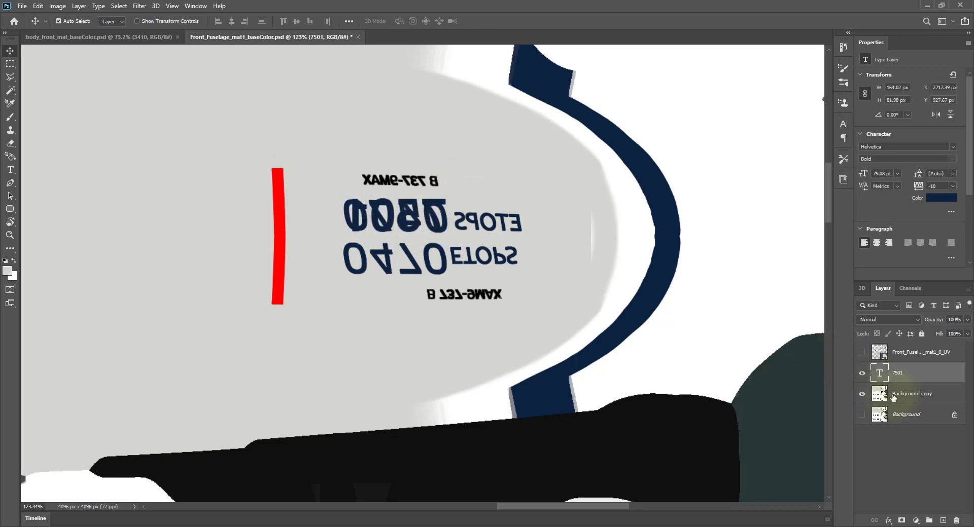
- Hide the 7501 layer and paint out the upper 0470 on Background copy within a rectangular selection, using the sampled surrounding grey
left_click(862, 374)
left_click(885, 394)
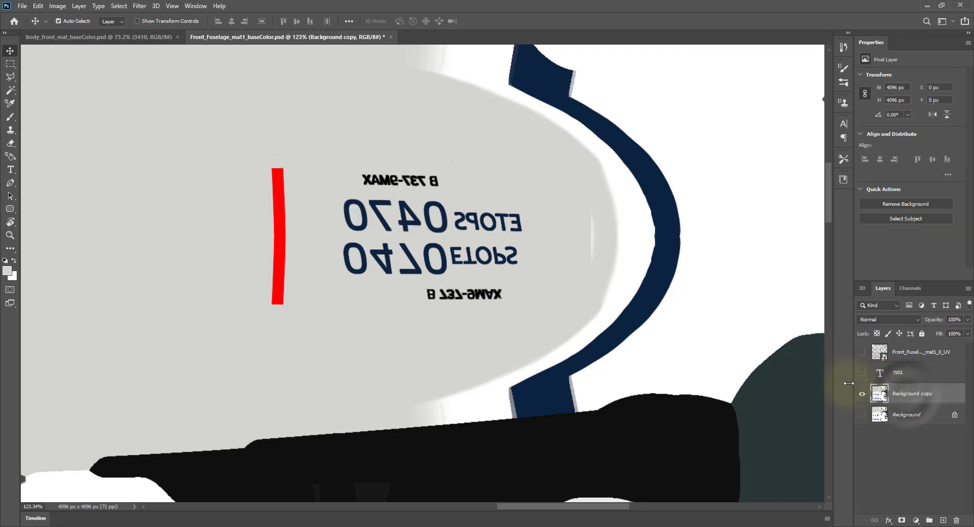
key("m")
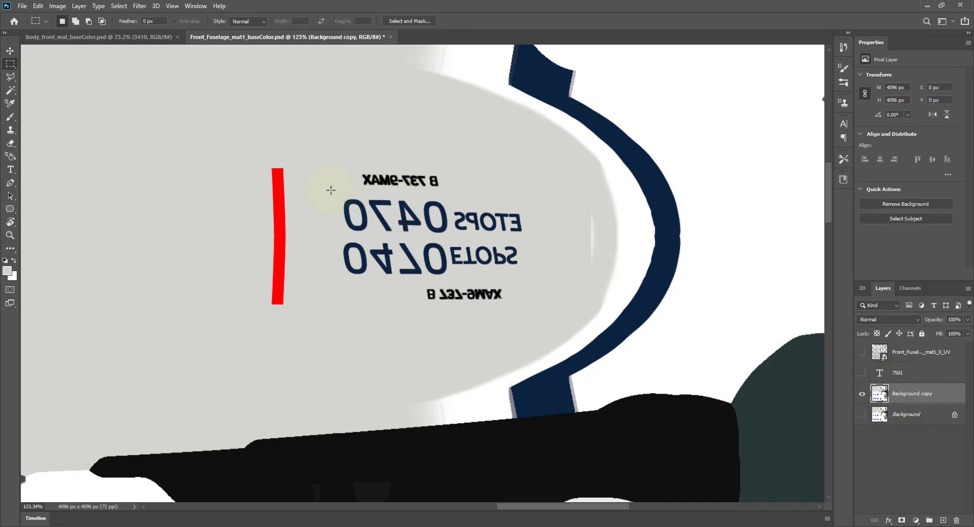
left_click_drag(330, 190, 444, 237)
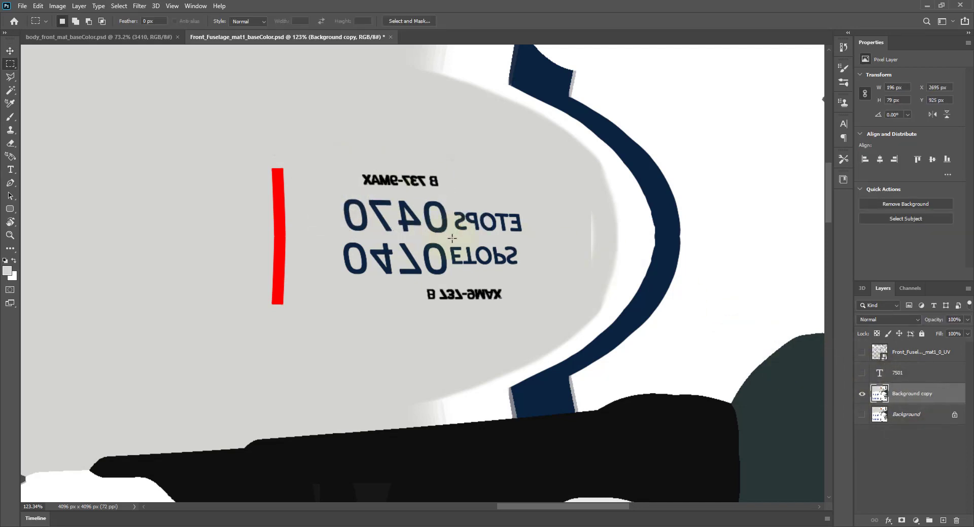
key("b")
left_click(499, 194, "alt")
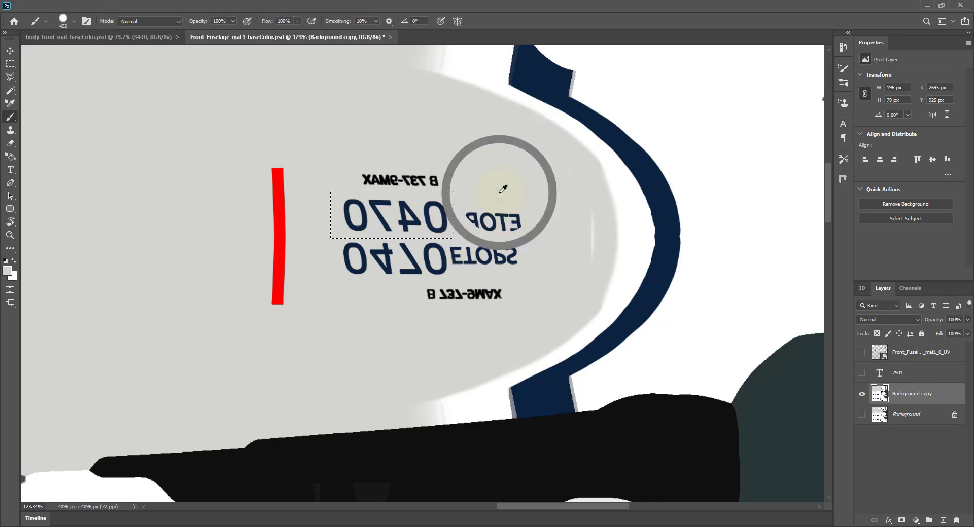
left_click_drag(413, 179, 411, 226)
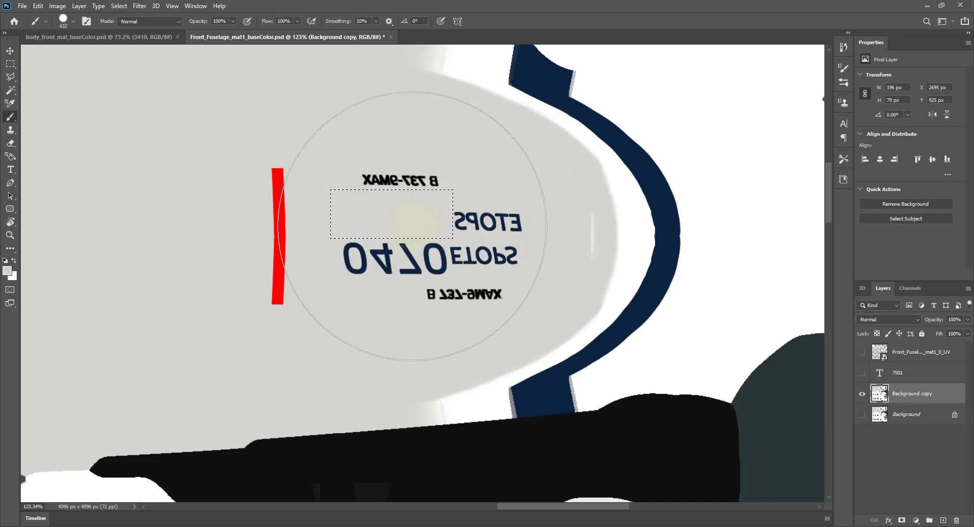
- Clear the selection around the painted-out number and show the 7501 text layer again
key("m")
key("Down")
key("Down")
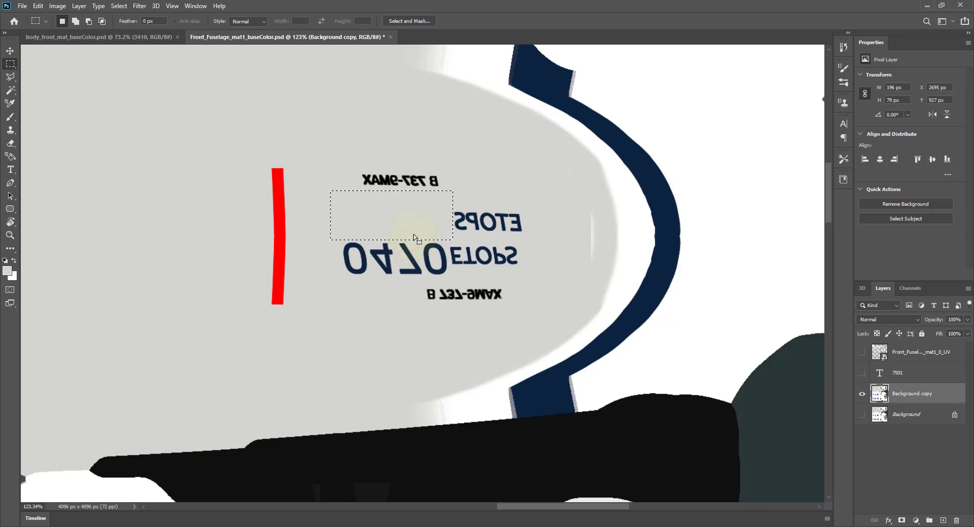
left_click(405, 226)
left_click(862, 375)
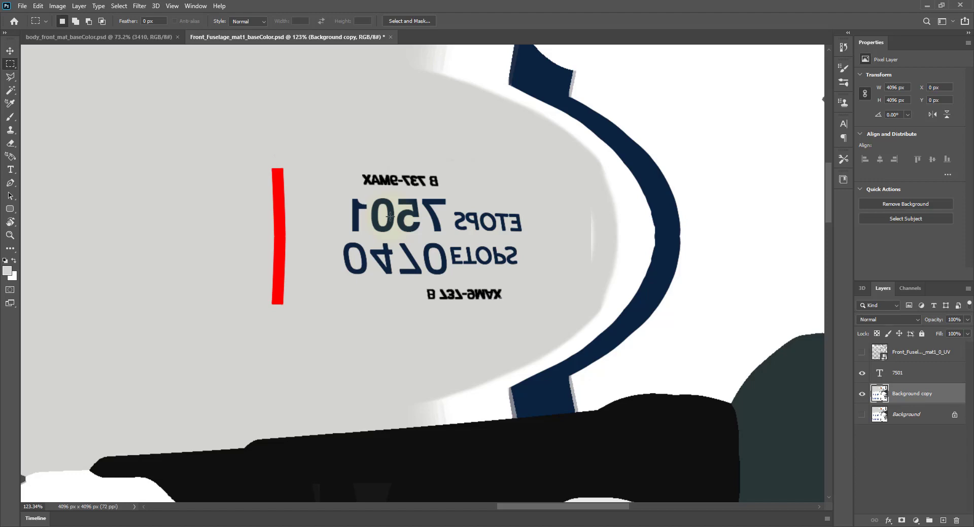
- Save the PSD with the new 7501 door number and switch back to Blender
key("ctrl+s")
key("alt+Tab")
key("alt+Tab")
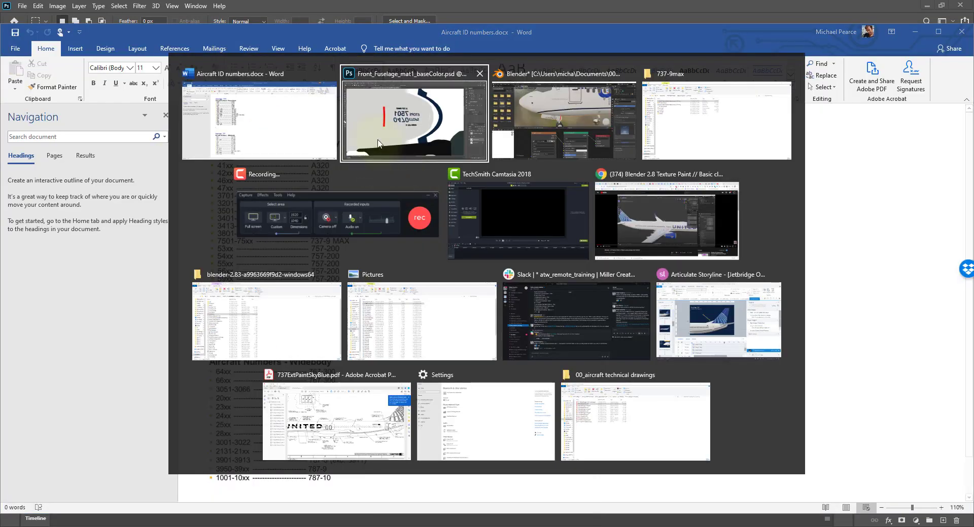
key("alt+Tab")
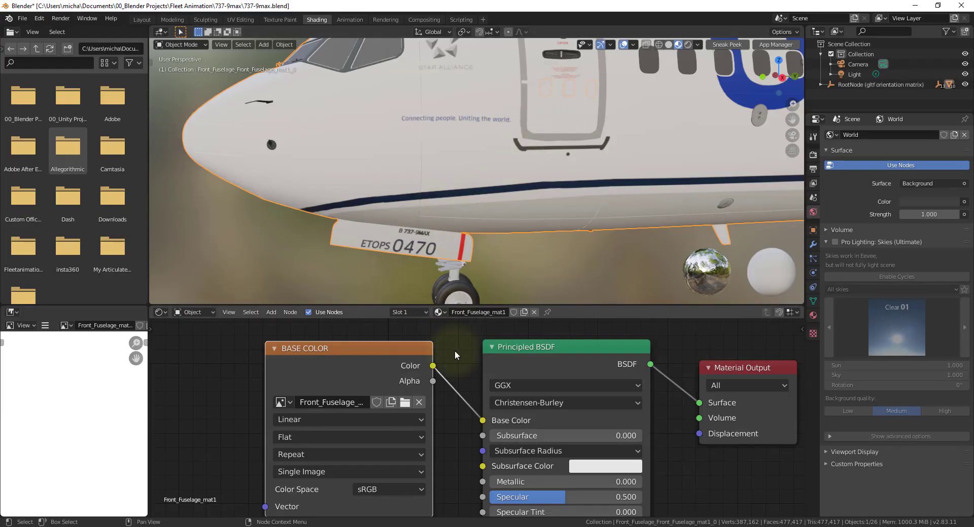
- Reload the images with Node Wrangler and examine the new 7501 number on the nose gear door up close
key("alt+r")
scroll(393, 249, "up", 4)
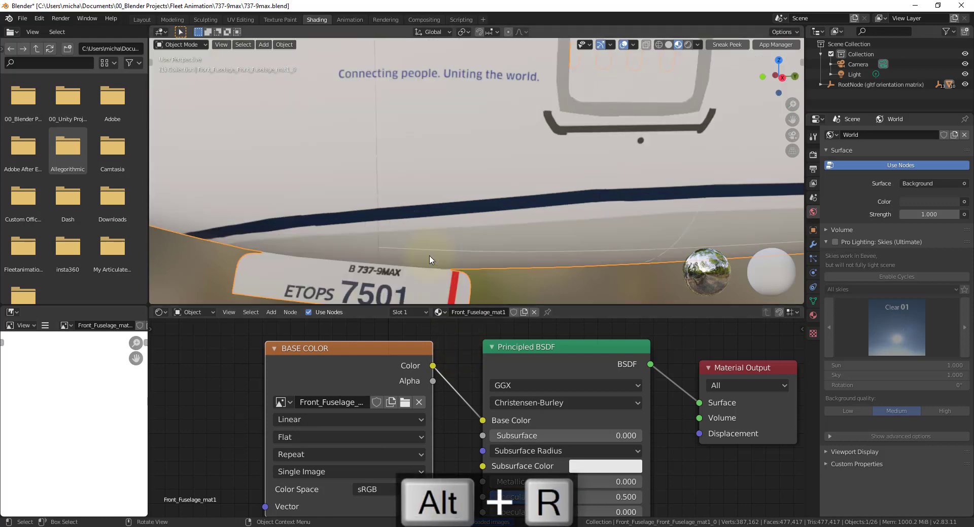
middle_click_drag(393, 245, 400, 110, "shift")
scroll(412, 217, "up", 1)
scroll(413, 217, "up", 1)
scroll(412, 216, "down", 1)
scroll(412, 217, "down", 1)
scroll(436, 216, "up", 1)
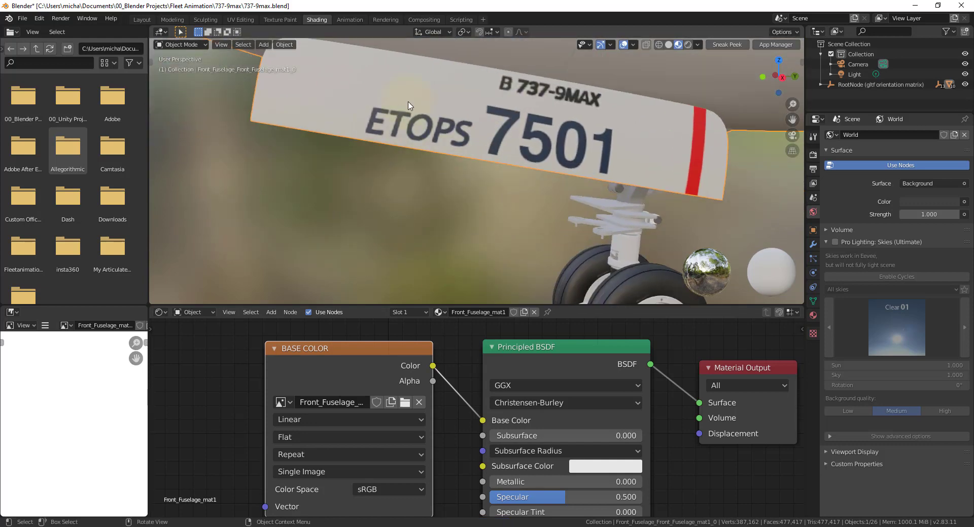
middle_click_drag(532, 151, 370, 150, "shift")
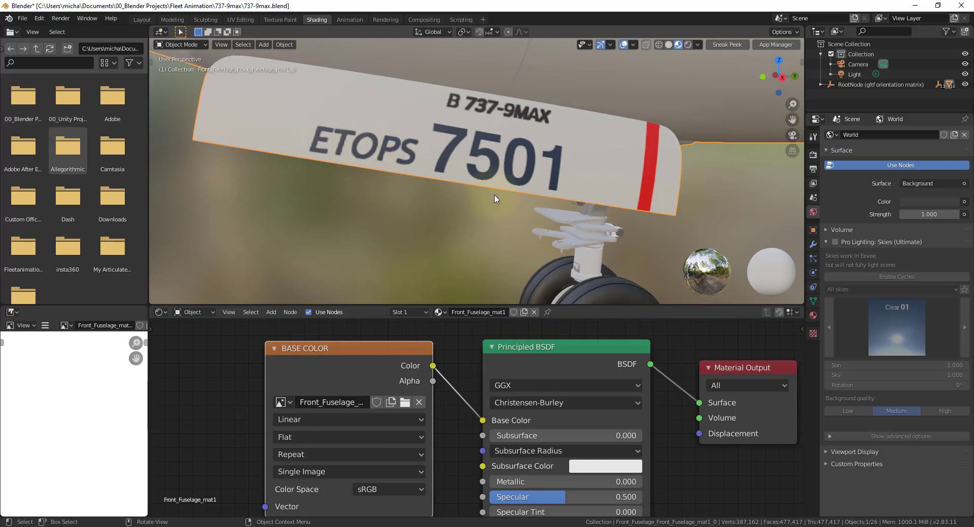
- Switch to Photoshop and scale the mirrored 7501 text to about 84%, centred in its current spot
key("alt+Tab")
key("alt+Tab")
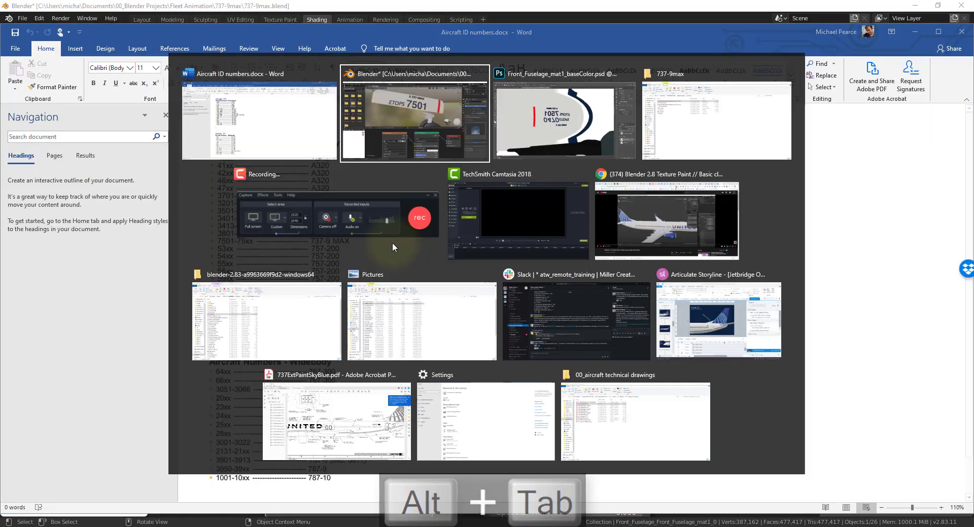
key("alt+Tab")
key("Tab")
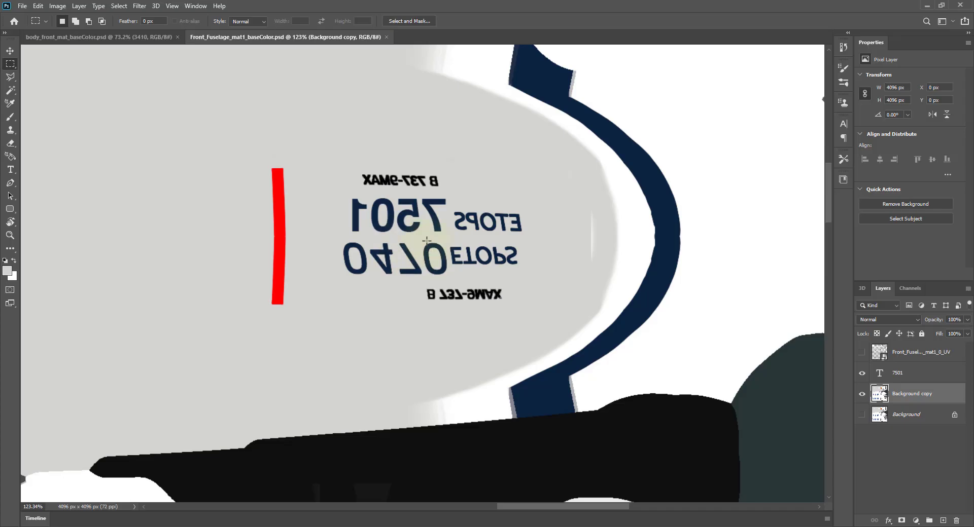
key("ctrl+t")
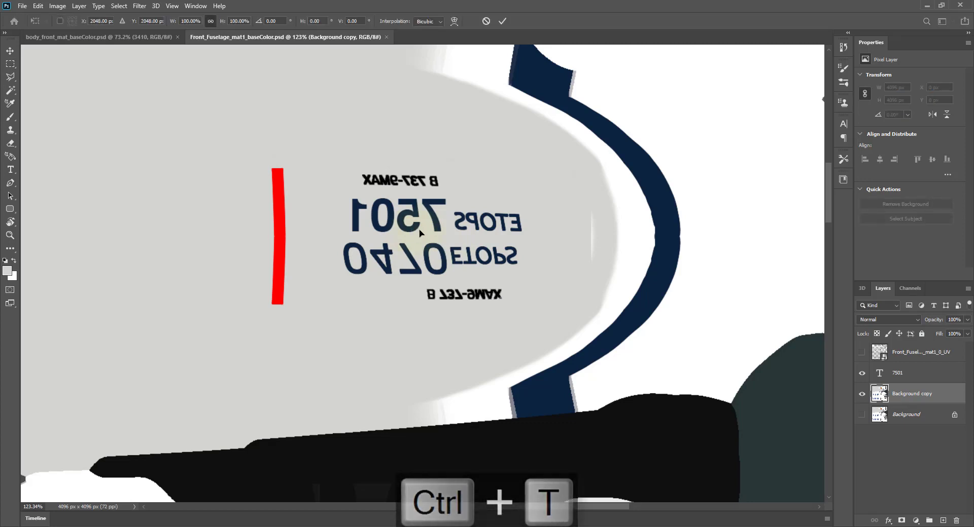
key("Escape")
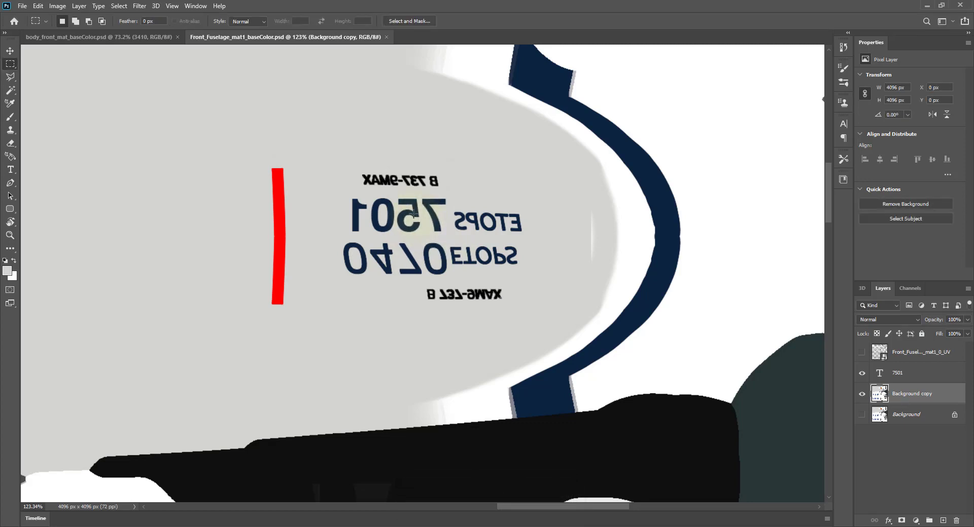
left_click(415, 213, "ctrl")
key("ctrl+t")
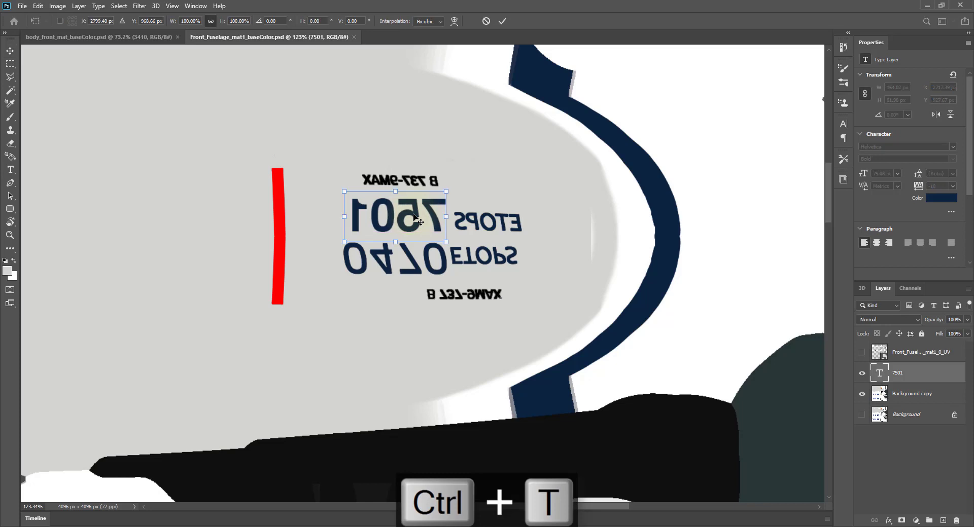
left_click_drag(446, 192, 414, 219)
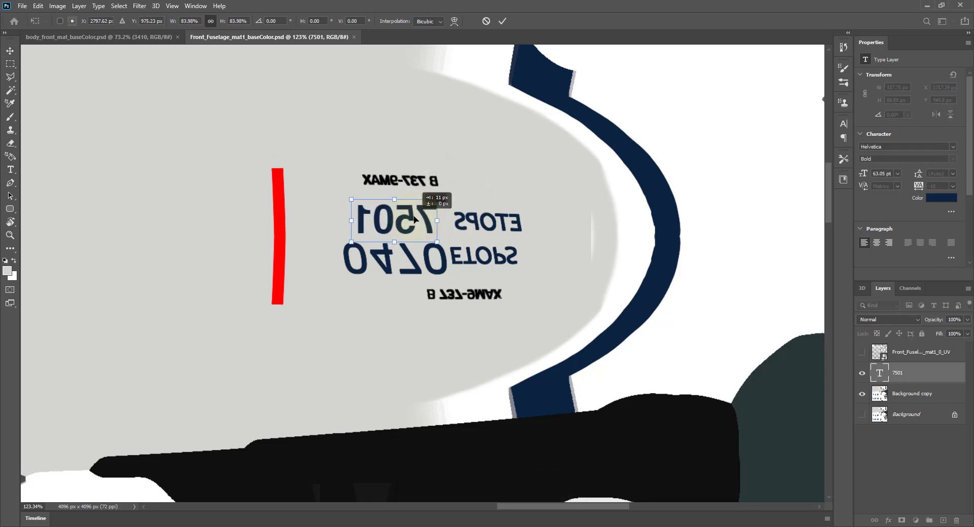
- Save the PSD with the text transformation applied, and switch to Blender to reload the texture
key("ctrl+s")
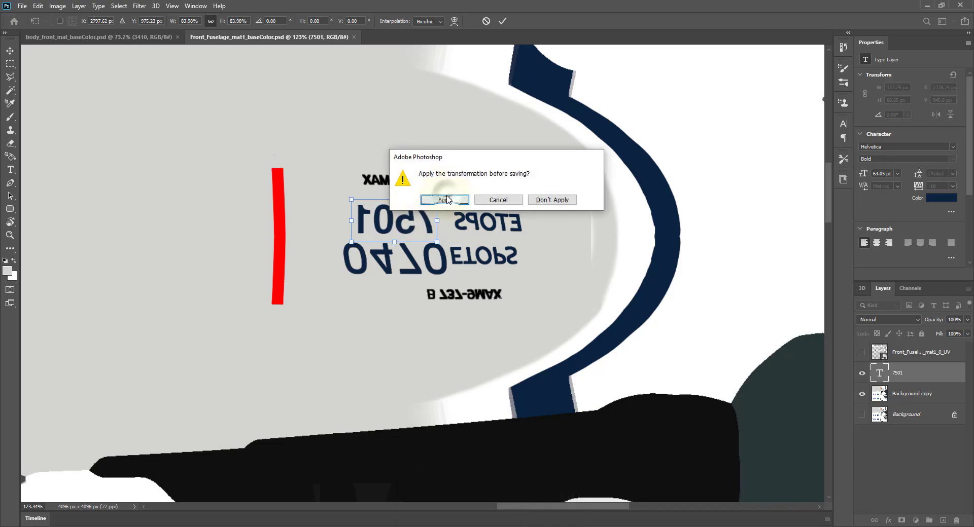
left_click(444, 199)
key("alt+Tab")
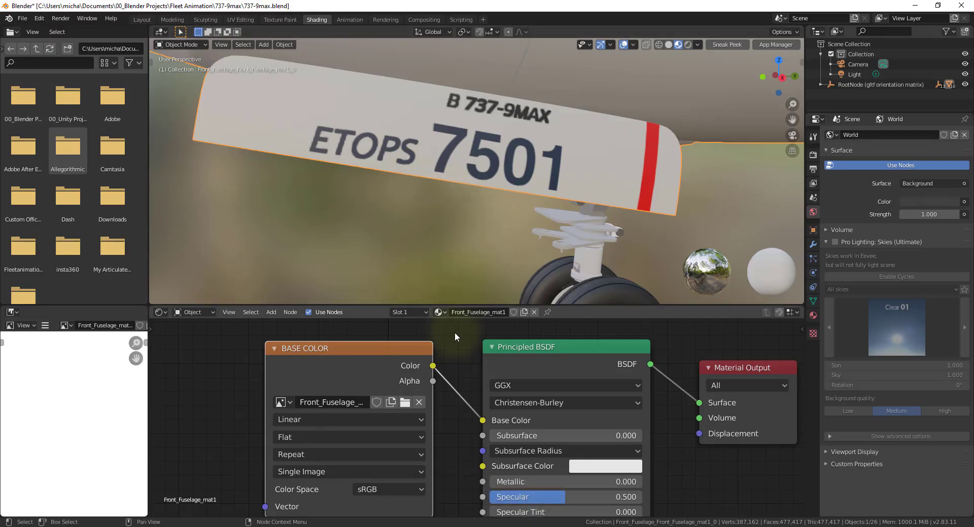
key("alt+r")
- Nudge the 7501 text up to about Y 933 px in Photoshop, save the PSD, and reload the texture in Blender
key("alt+Tab")
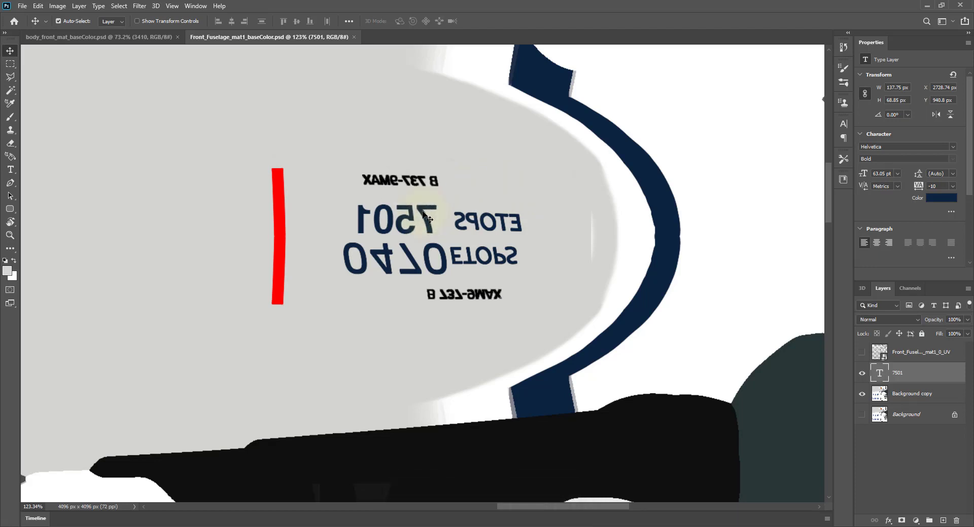
key("ctrl+s")
key("alt+Tab")
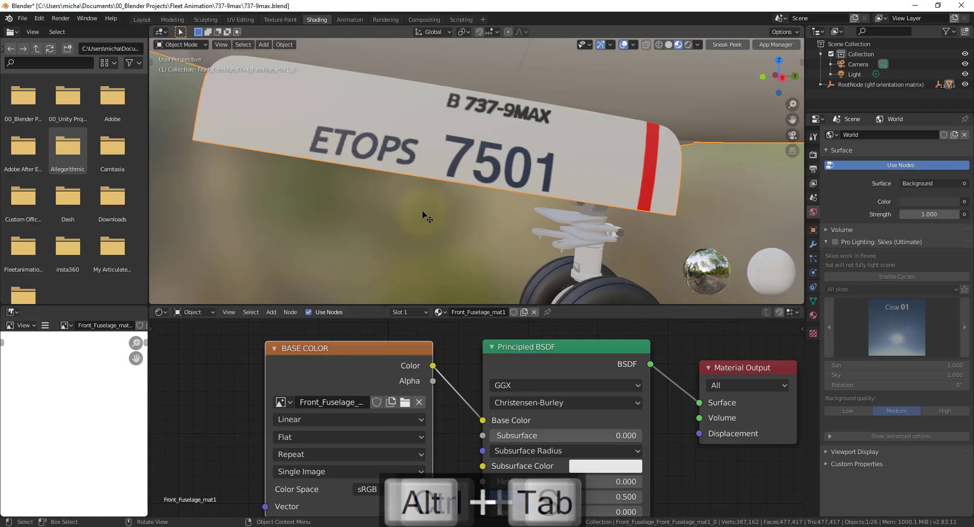
key("alt+r")
key("alt+Tab")
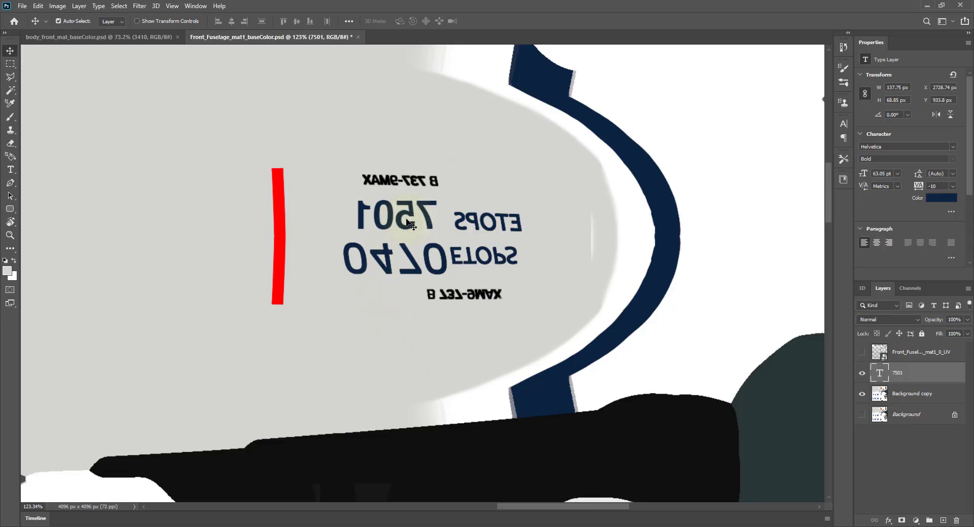
key("ctrl+s")
key("alt+Tab")
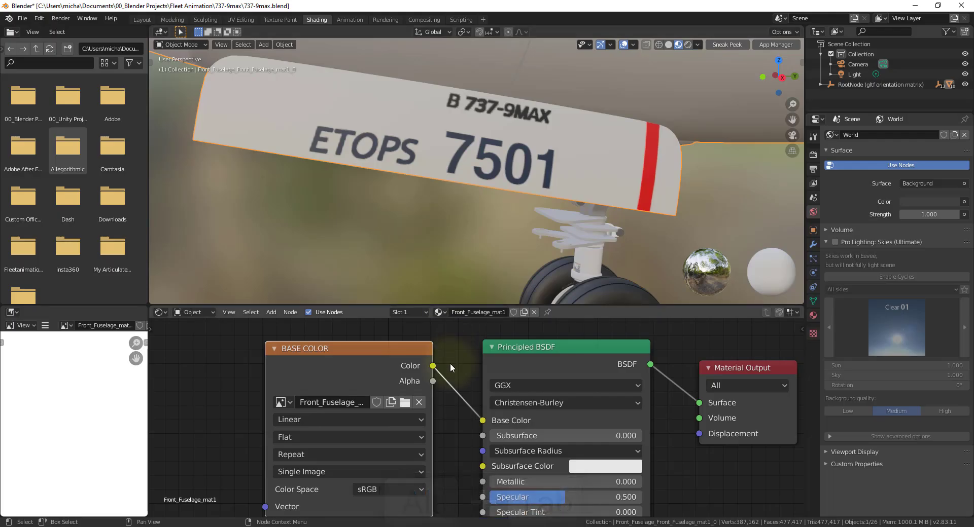
key("alt+r")
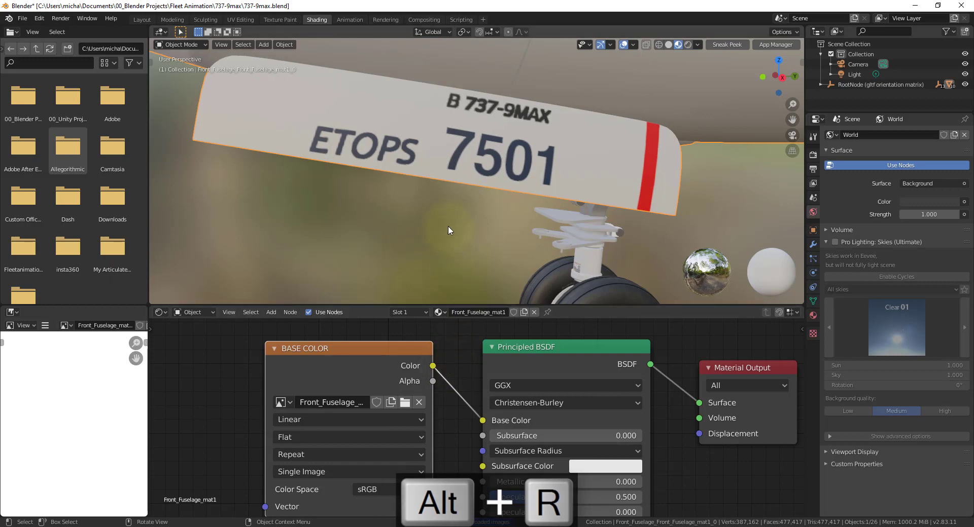
mouse_move(448, 226)
middle_mouse_down()
mouse_move(432, 233)
mouse_move(446, 239)
mouse_move(446, 230)
middle_mouse_up()
scroll(446, 230, "down", 1)
scroll(439, 184, "up", 1)
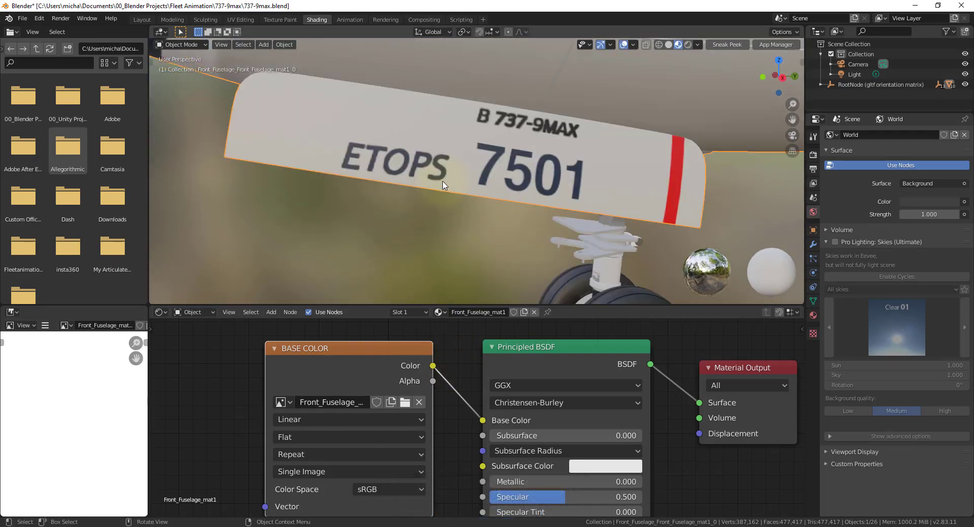
- Switch to Photoshop and add Helvetica text reading ETOPS to replace the painted lettering beside the upper 7501
key("alt+Tab")
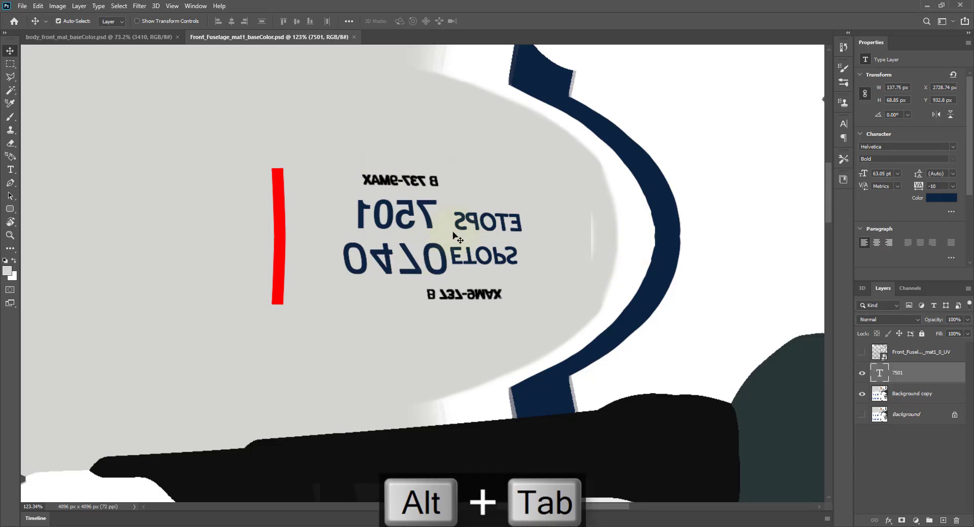
key("t")
left_click(469, 252)
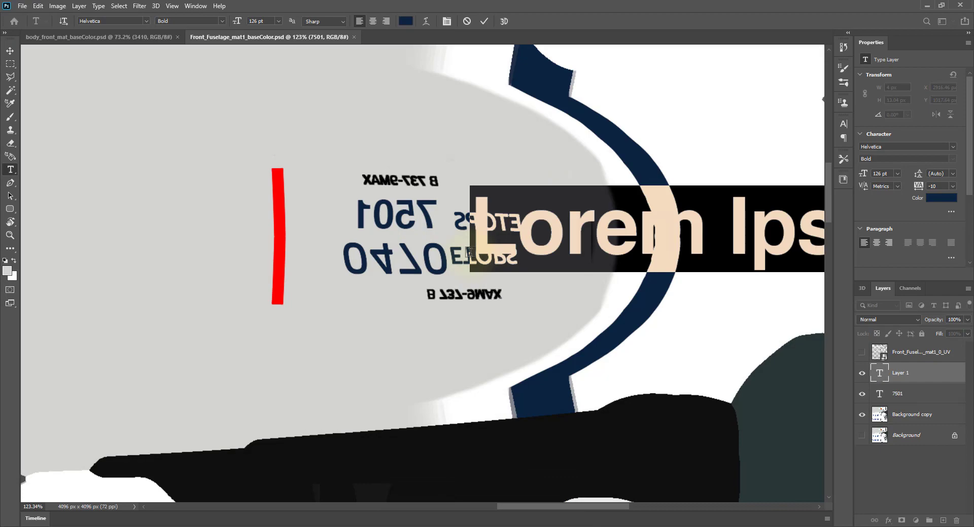
type("ETOPS")
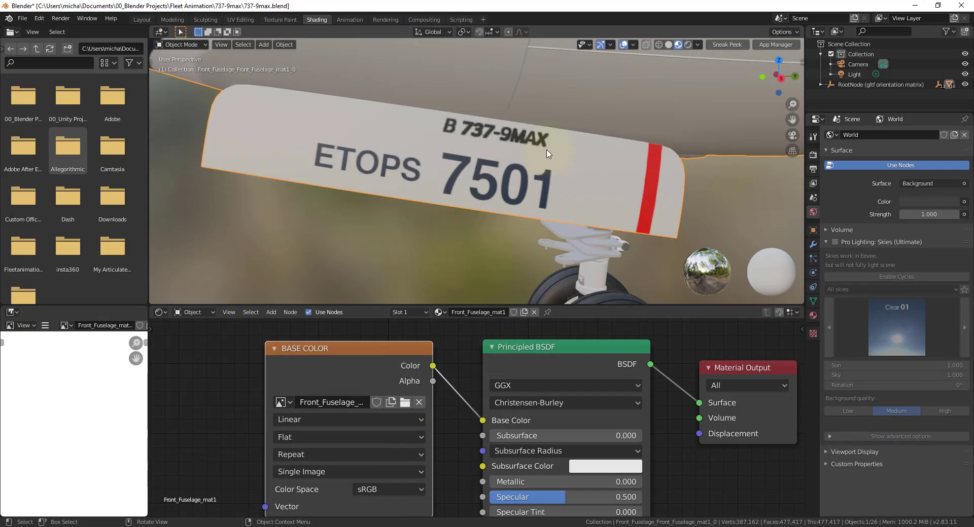
- Try rotating the ETOPS and 7501 texts together by about 1.26°, saving the PSD and reloading the texture in Blender
key("alt+Tab")
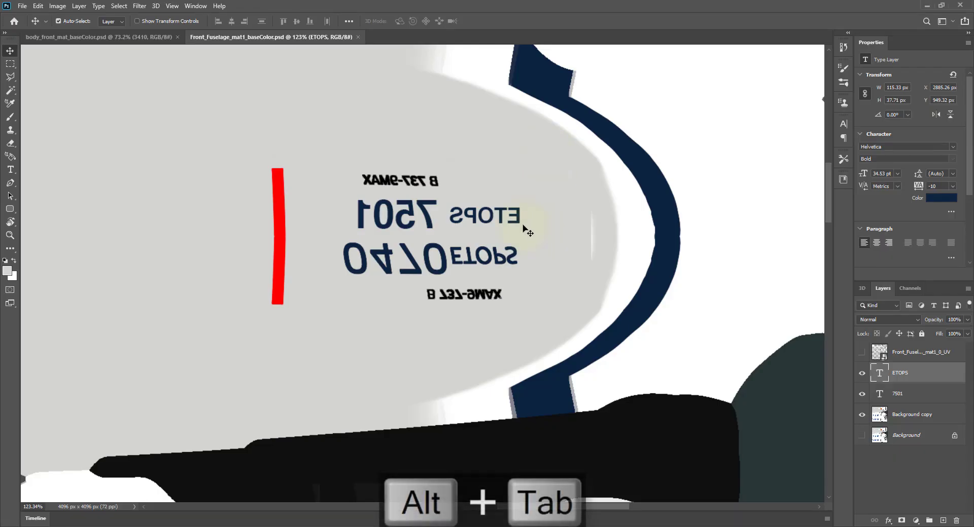
left_click(431, 226)
left_click(476, 218, "shift")
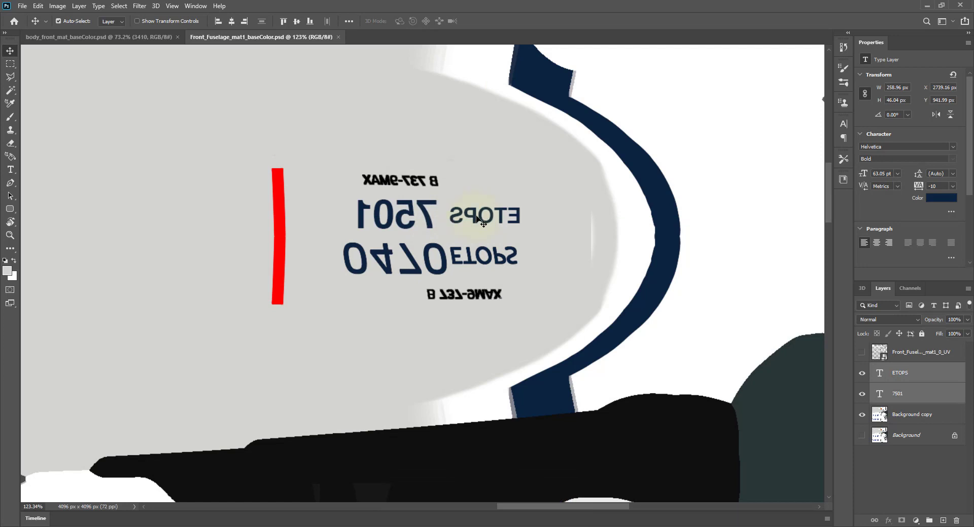
key("ctrl+t")
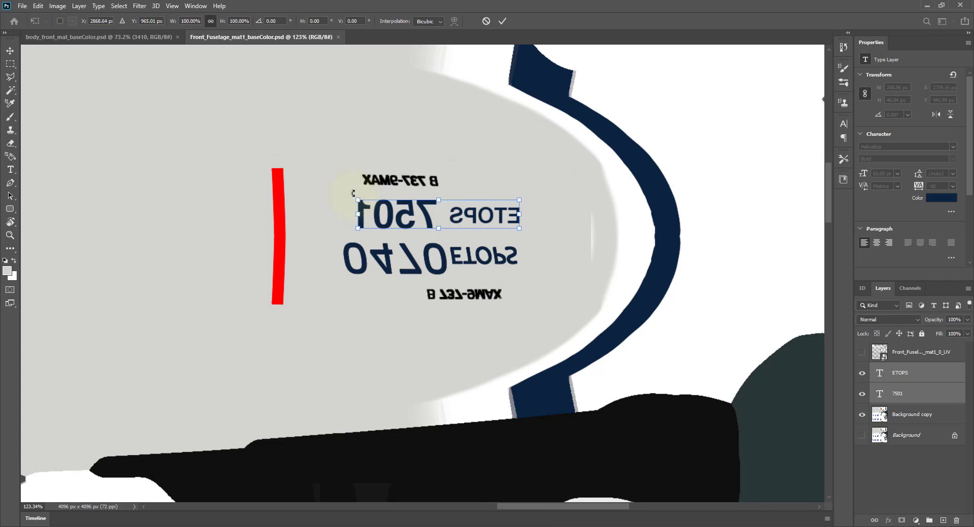
left_click_drag(353, 194, 353, 192)
key("ctrl+s")
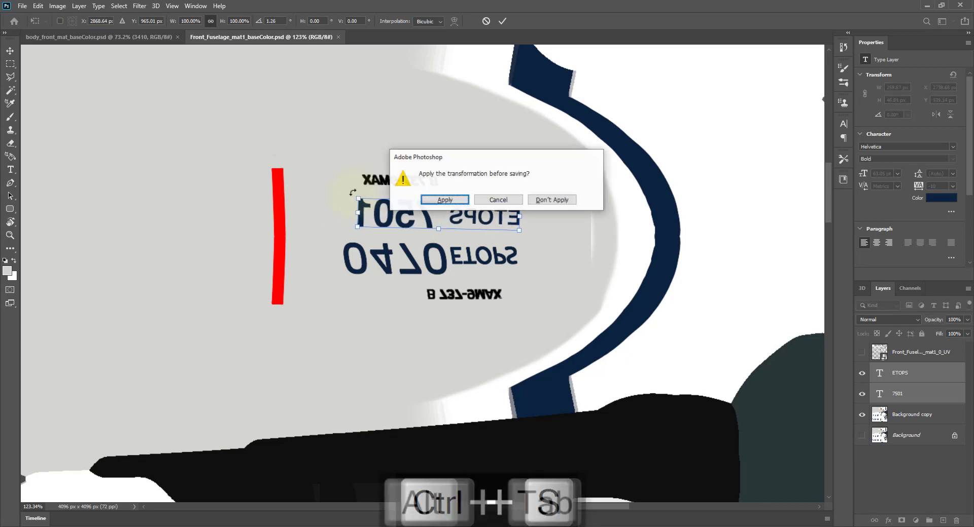
key("alt+Tab")
key("alt+Tab")
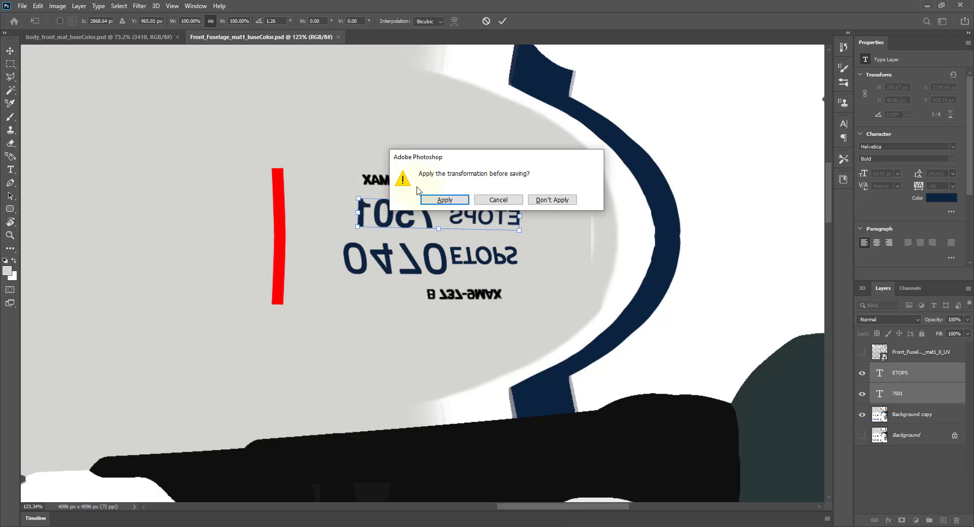
left_click(444, 200)
key("alt+Tab")
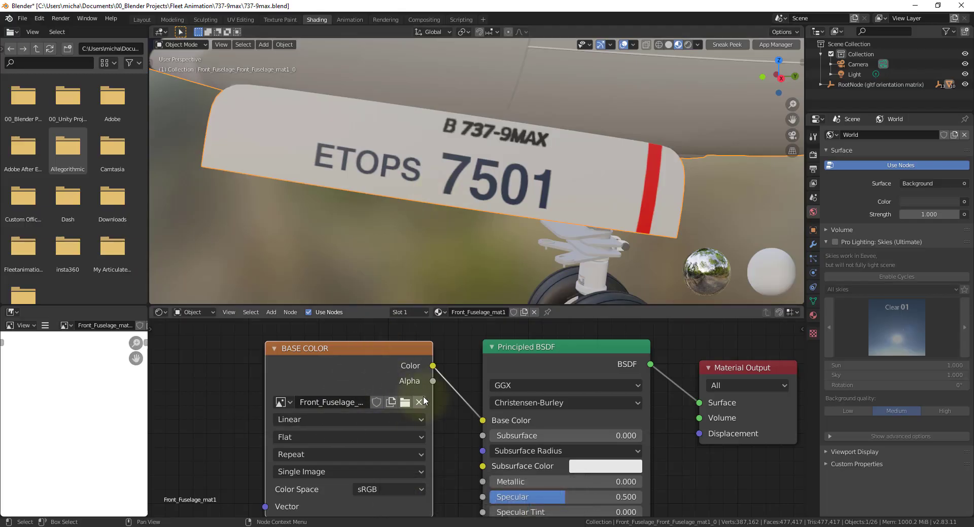
key("alt+r")
key("alt+Tab")
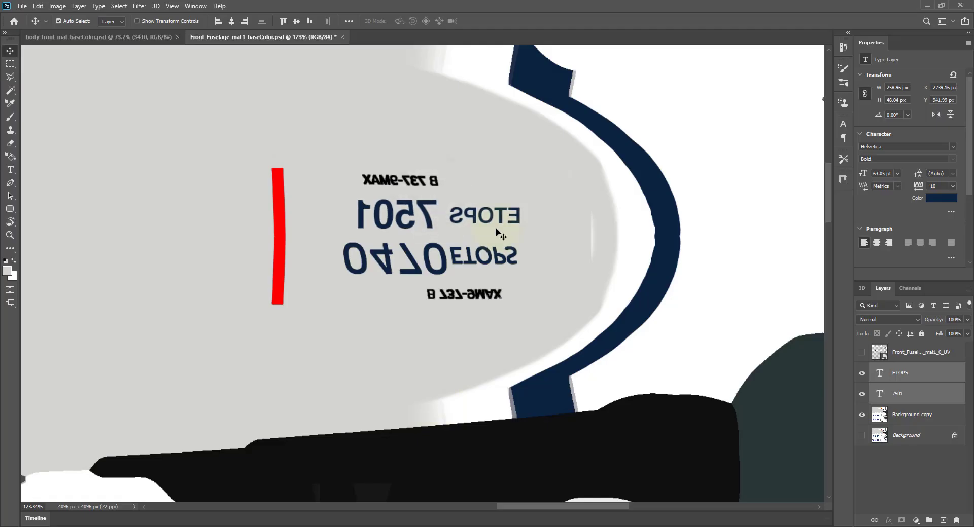
- Rotate the ETOPS and 7501 texts together by about 0.6°, save the PSD, and reload the texture in Blender to check the door
scroll(497, 233, "up", 4, "alt")
key("ctrl+t")
left_click_drag(263, 169, 263, 168)
key("Return")
key("ctrl+s")
key("alt+Tab")
key("alt+r")
scroll(434, 191, "down", 5)
middle_click_drag(434, 191, 358, 150)
scroll(580, 231, "up", 5)
- Switch to Photoshop, duplicate the 7501 text layer, and move the copy beside the lower 0470, over the red stripe
key("alt+Tab")
key("ctrl+c")
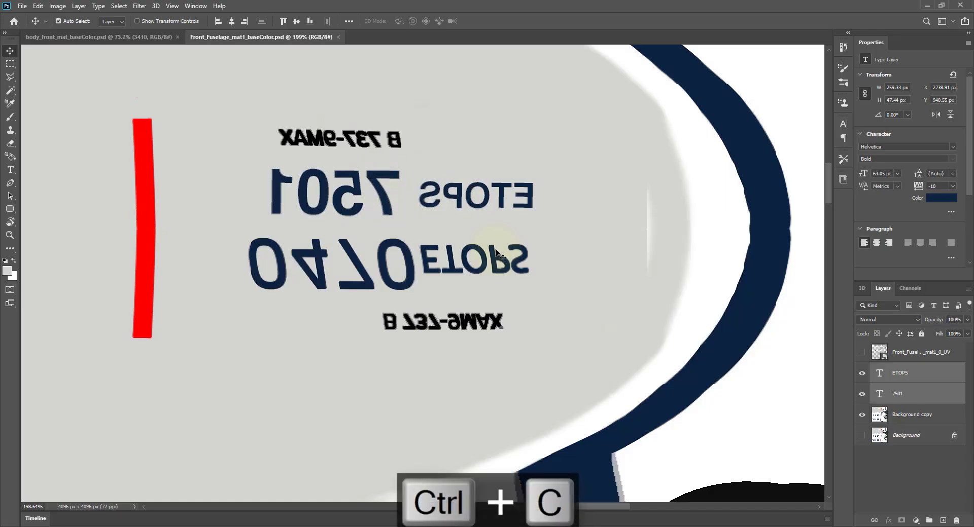
left_click(663, 261)
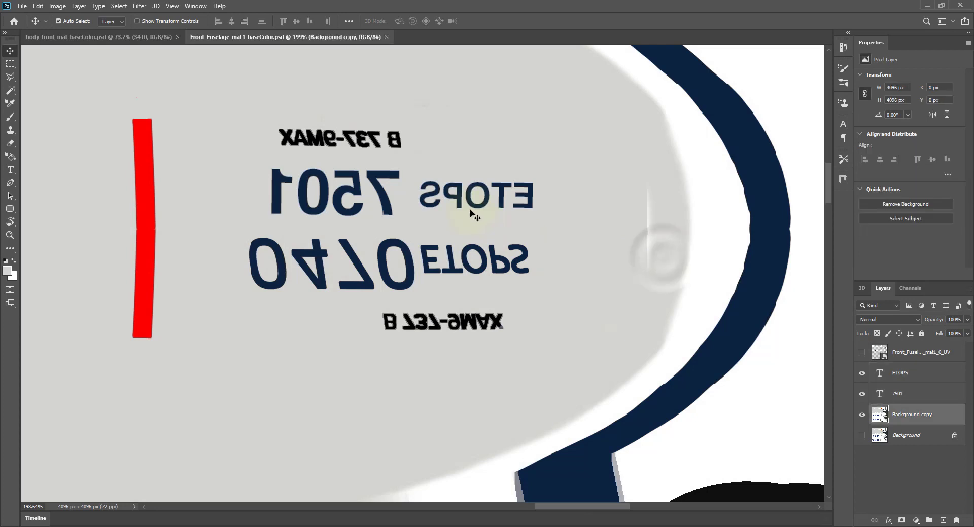
left_click(358, 211)
key("ctrl+c")
key("ctrl+v")
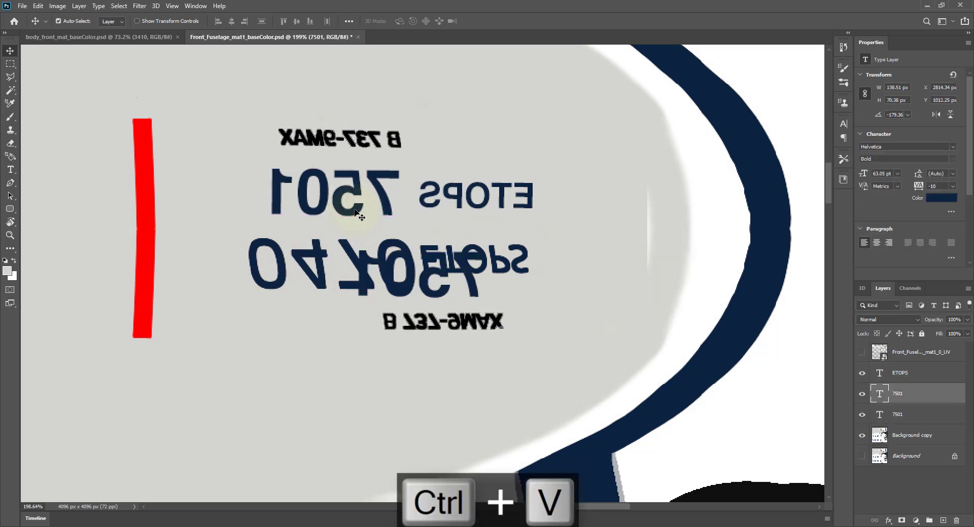
left_click_drag(421, 264, 198, 263)
- Flip the copied 7501 text vertically and horizontally and place it over the lower 0470 on the gear door
key("ctrl+t")
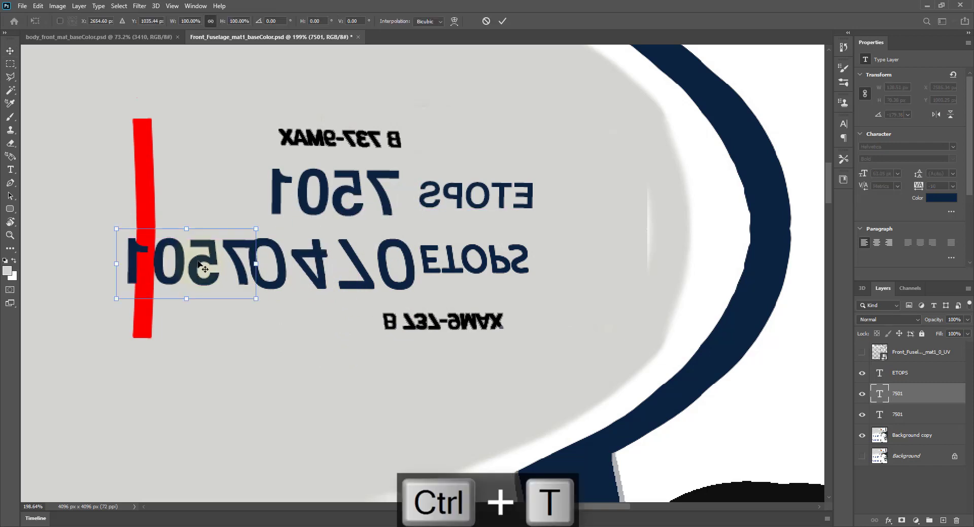
right_click(198, 263)
left_click(238, 445)
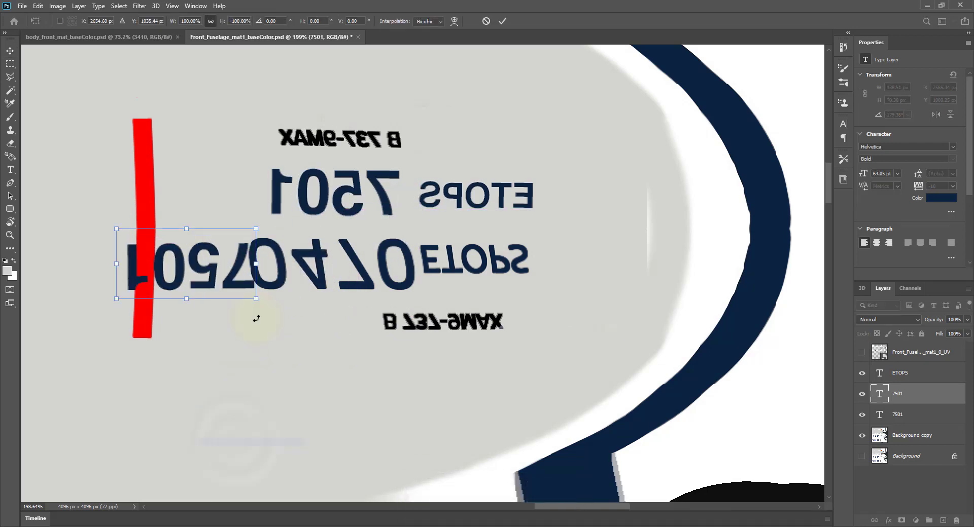
left_click_drag(225, 272, 88, 260)
right_click(191, 257)
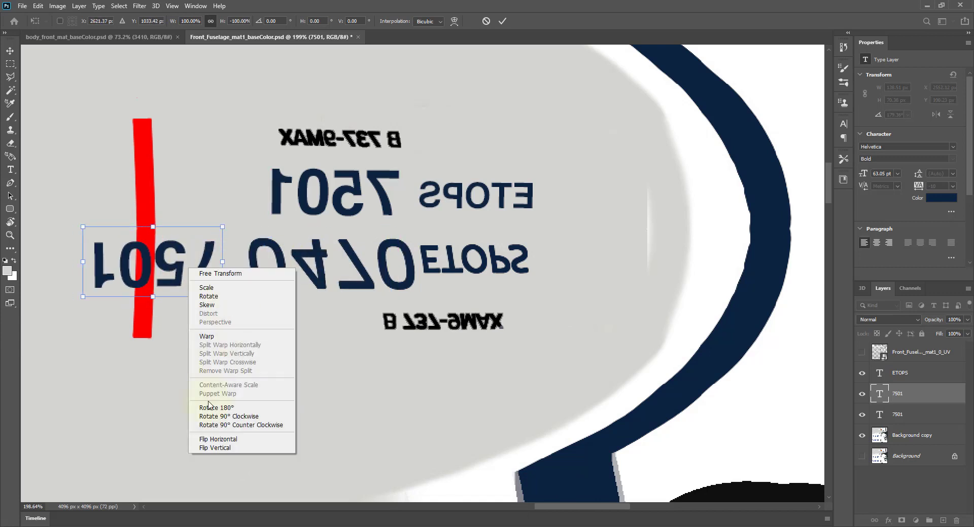
left_click(223, 439)
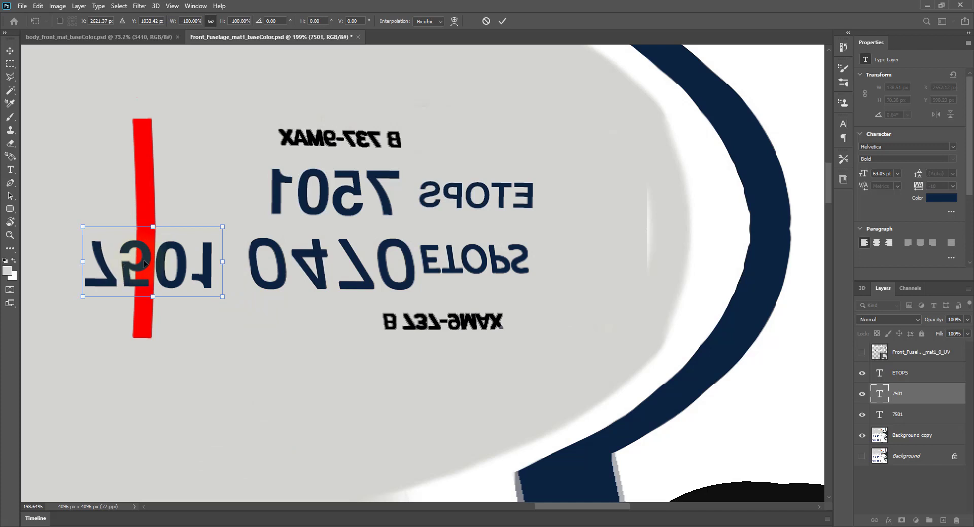
left_click_drag(145, 264, 318, 260)
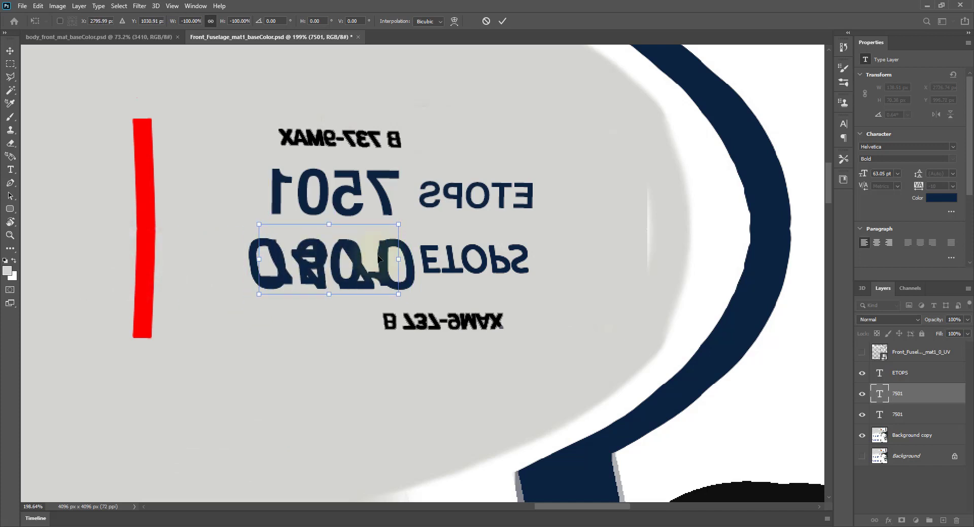
key("Return")
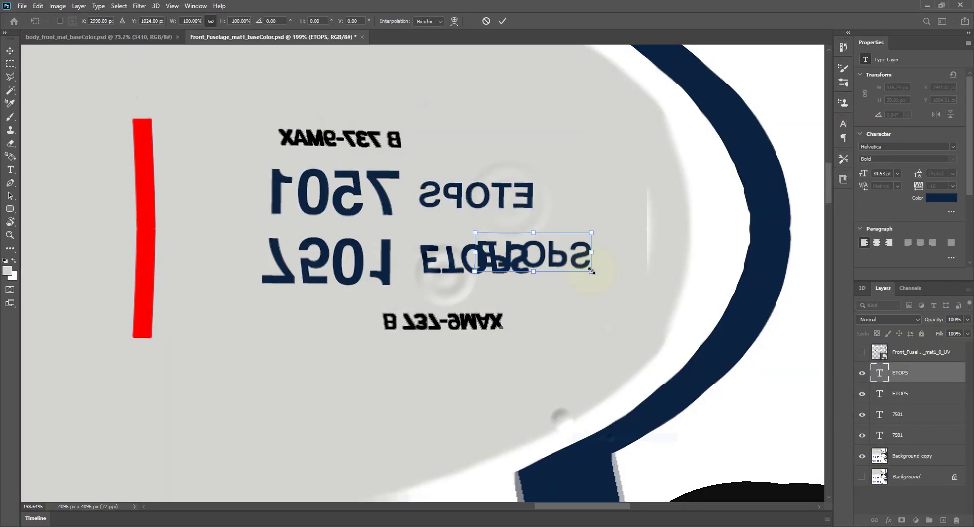
- Check the reloaded lettering on both sides of the nose gear door in Blender and save the changes
left_click(862, 372)
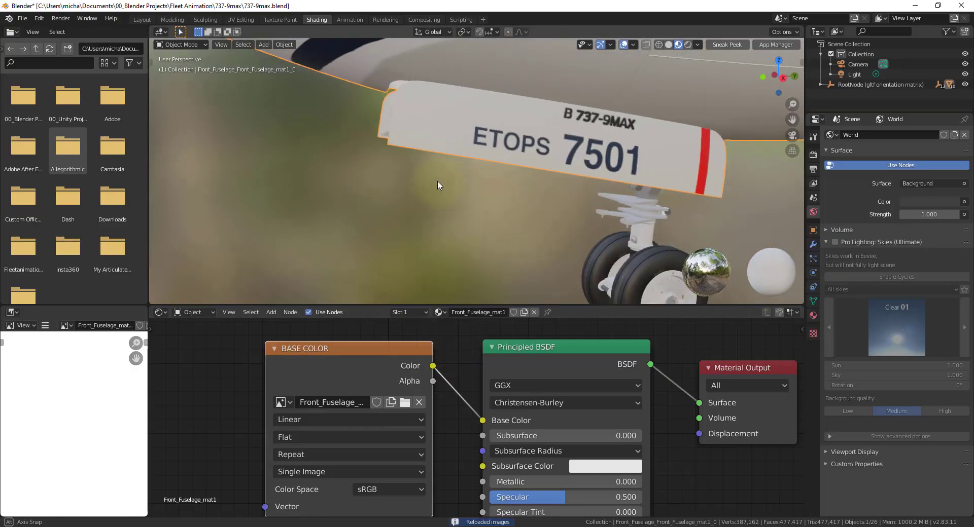
scroll(437, 183, "down", 2)
middle_click_drag(437, 183, 603, 182)
scroll(616, 182, "down", 2)
scroll(604, 182, "up", 3)
key("ctrl+s")
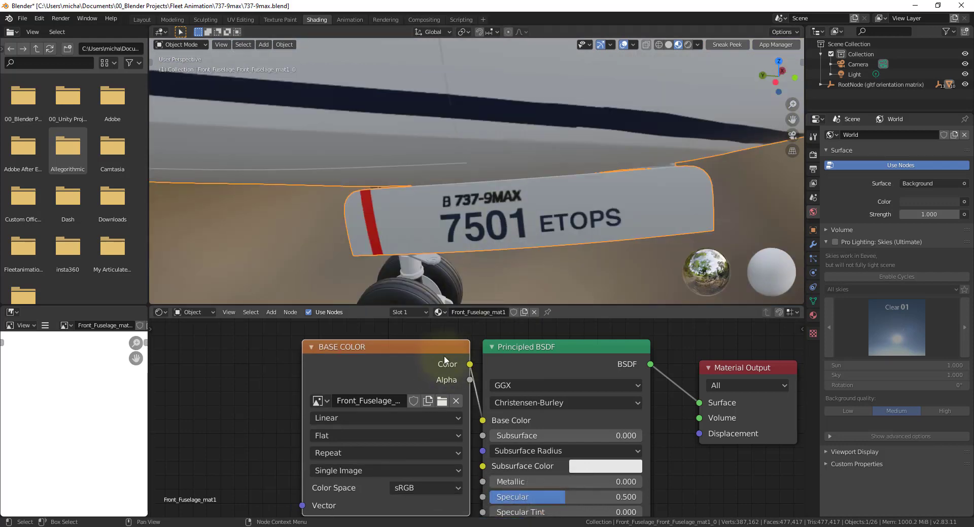
left_click_drag(444, 360, 420, 358)
left_click(417, 400)
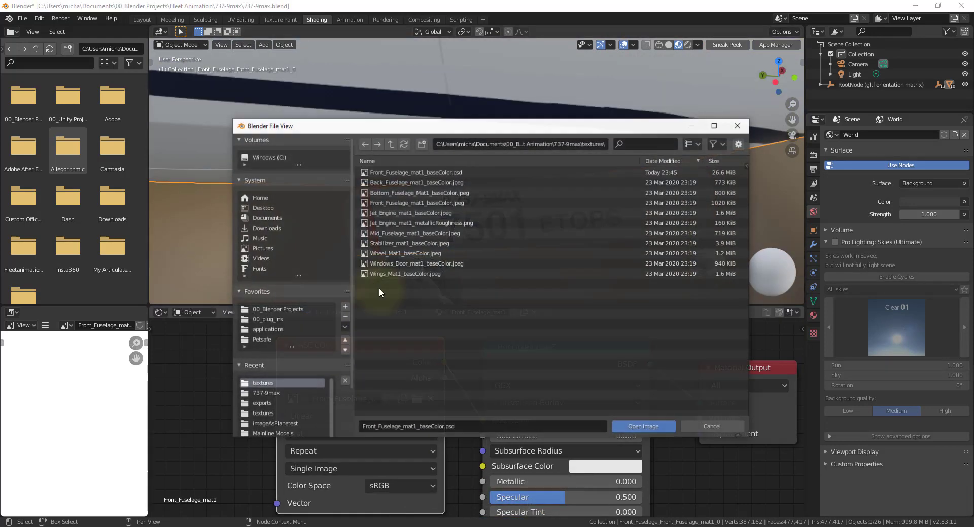
left_click(694, 428)
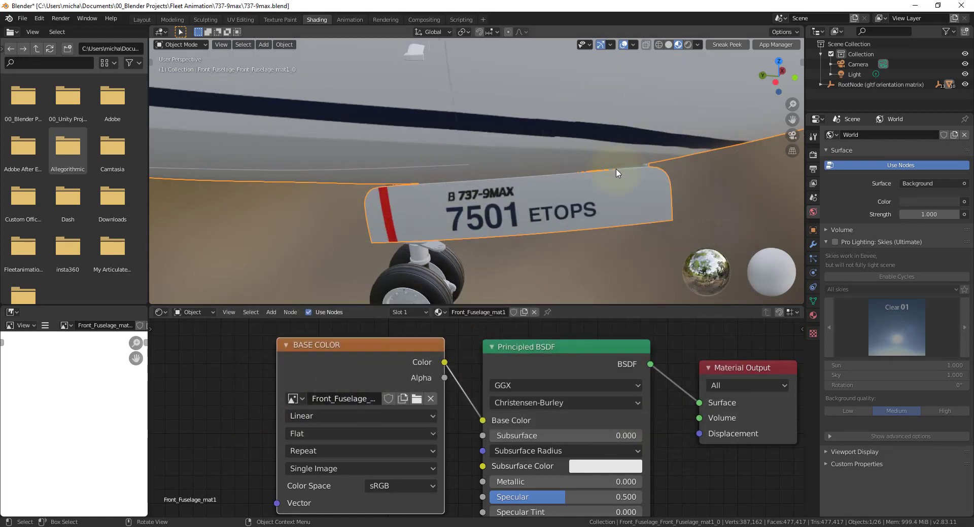
- Switch to Photoshop, save the PSD, and quick-export it as Front_Fuselage_mat1_baseColor.png into the textures folder
key("alt+Tab")
scroll(363, 217, "down", 1)
scroll(364, 218, "down", 6, "alt")
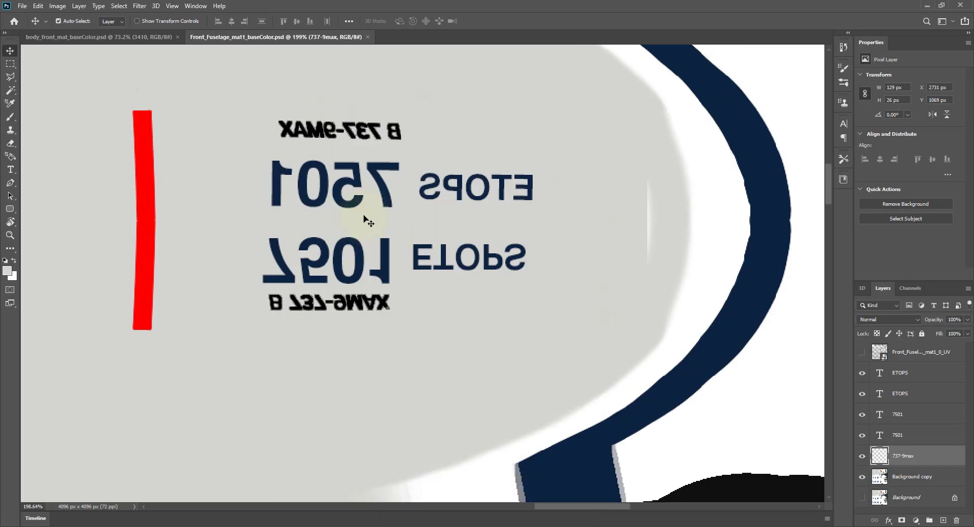
key("ctrl+s")
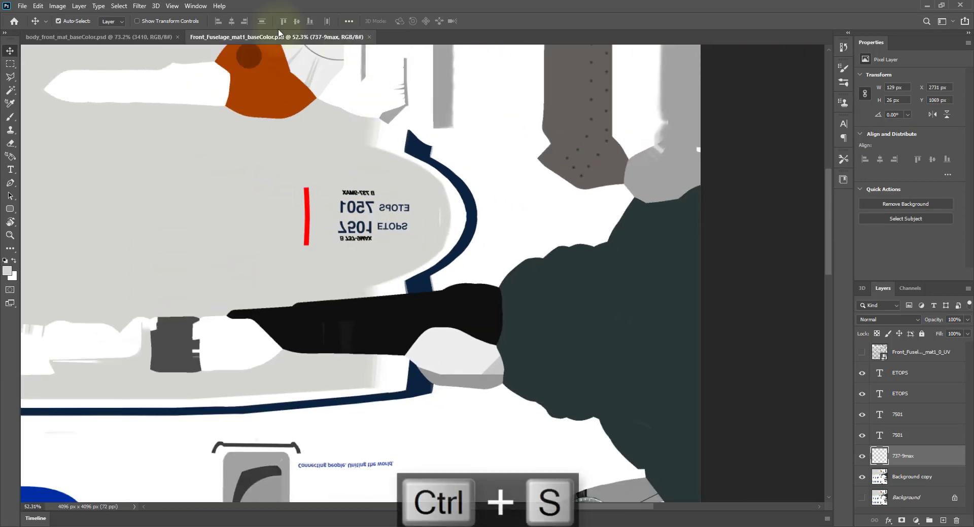
left_click(23, 6)
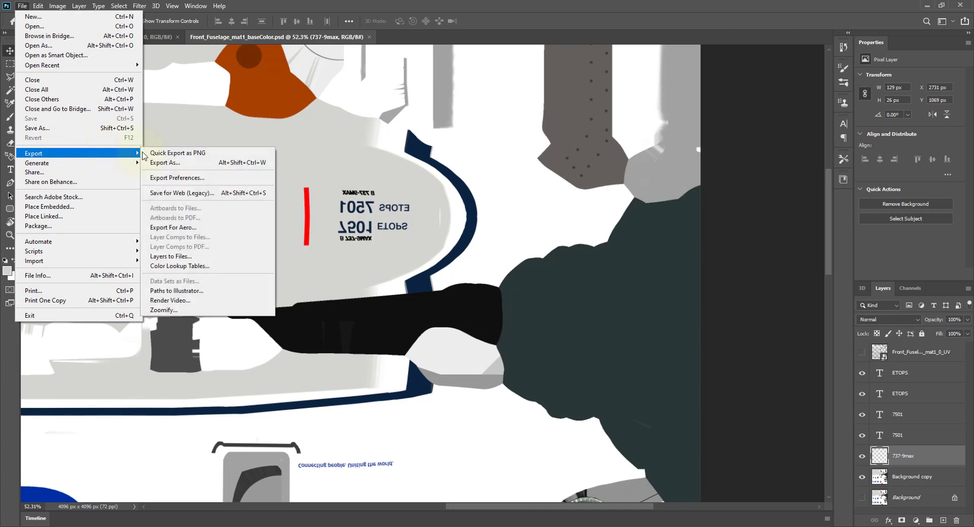
left_click(172, 154)
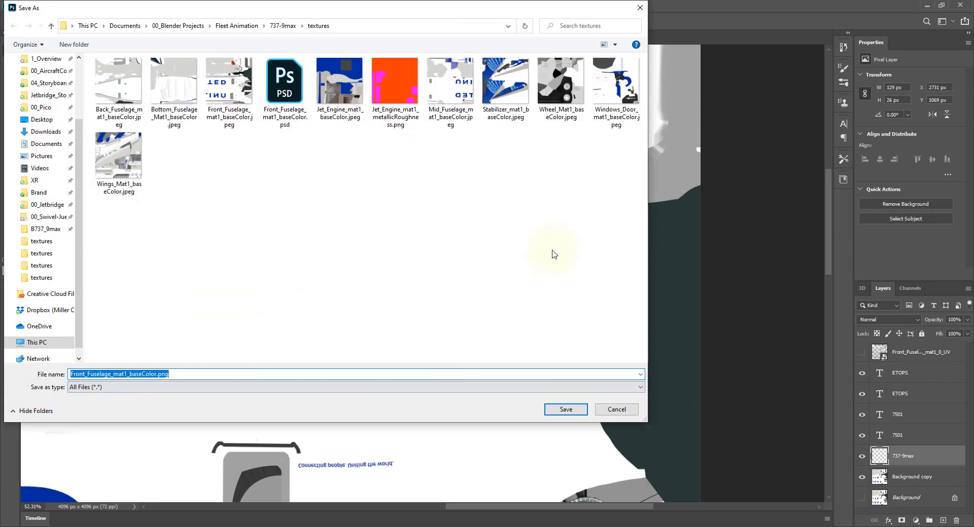
left_click(578, 408)
- Switch to Blender and load Front_Fuselage_mat1_baseColor.png into the Base Color texture node of the front fuselage material
key("alt+Tab")
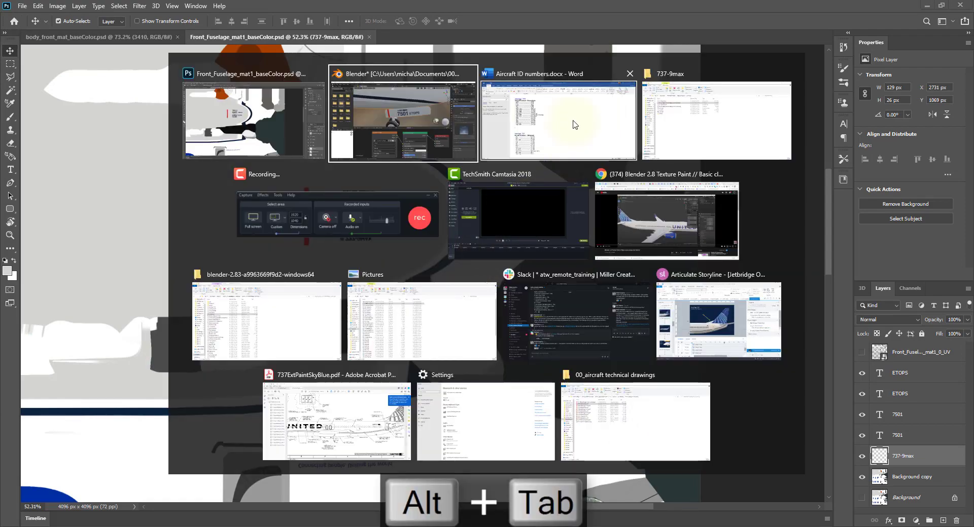
left_click(421, 135)
left_click(416, 400)
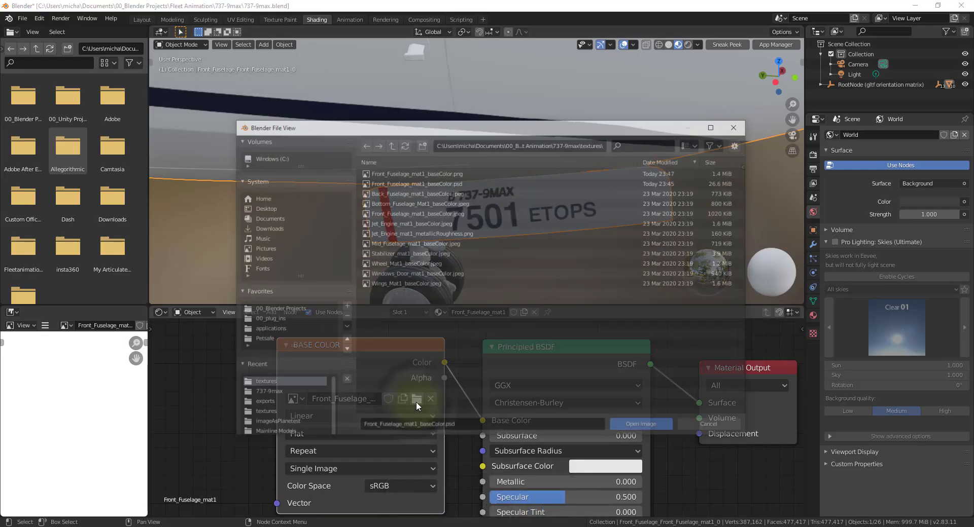
double_click(439, 175)
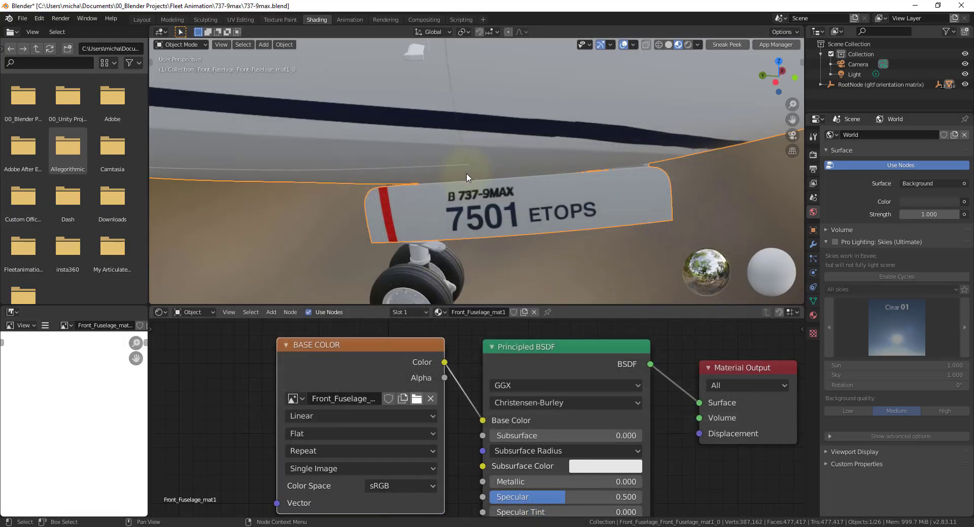
scroll(466, 177, "down", 6)
scroll(466, 177, "up", 5)
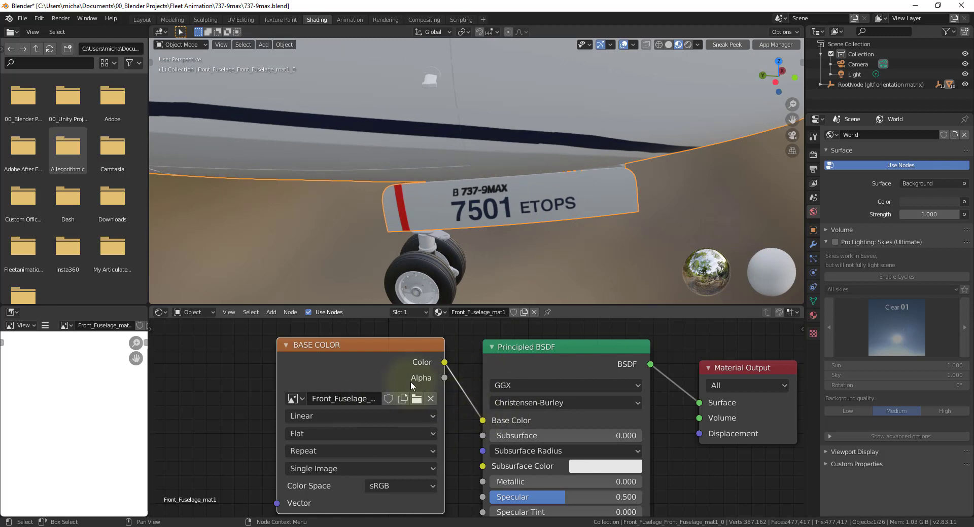
left_click_drag(418, 349, 427, 347)
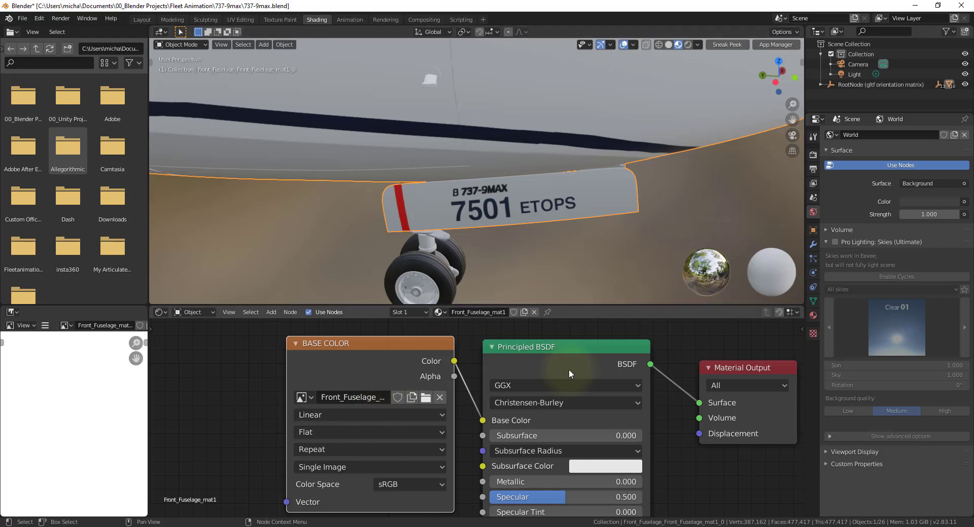
- Switch to Photoshop and examine the front fuselage texture layout around the gear door lettering
key("alt+Tab")
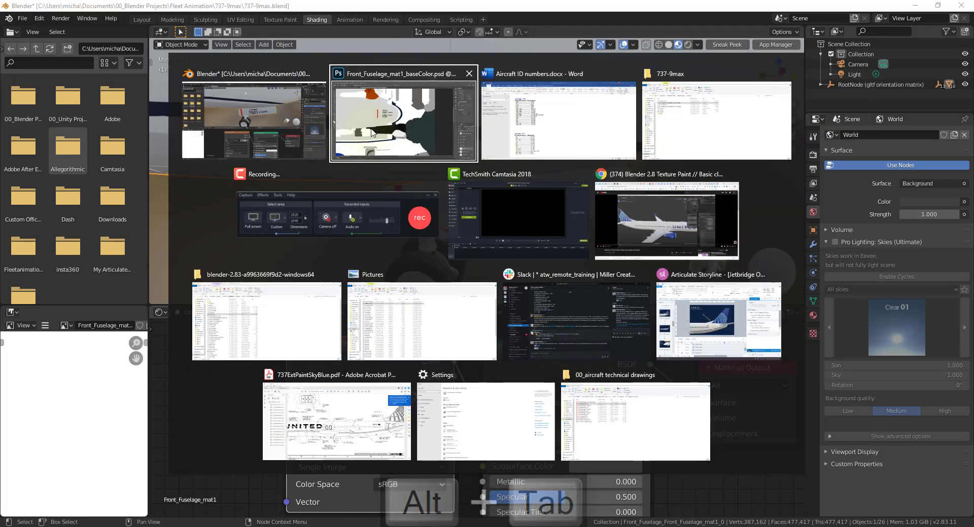
scroll(500, 333, "down", 4)
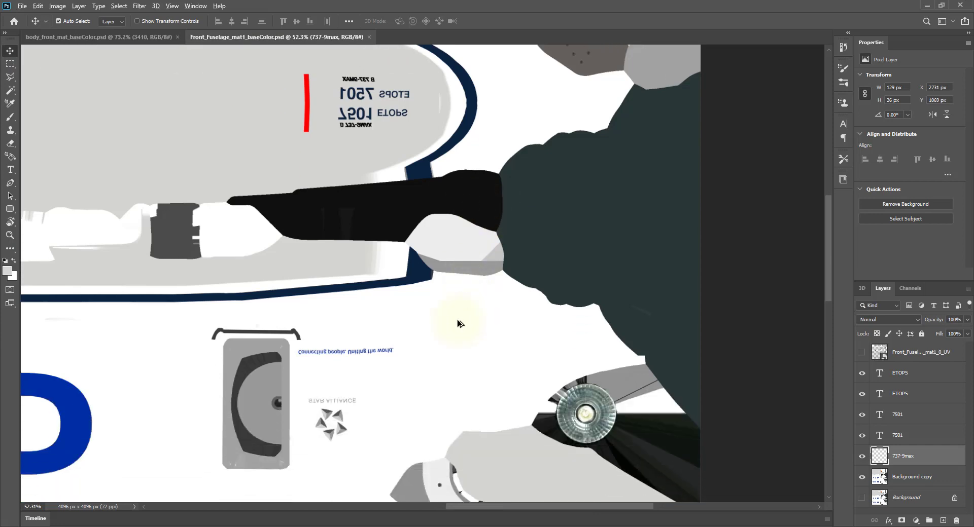
scroll(459, 321, "down", 3, "alt")
scroll(515, 165, "up", 6, "alt")
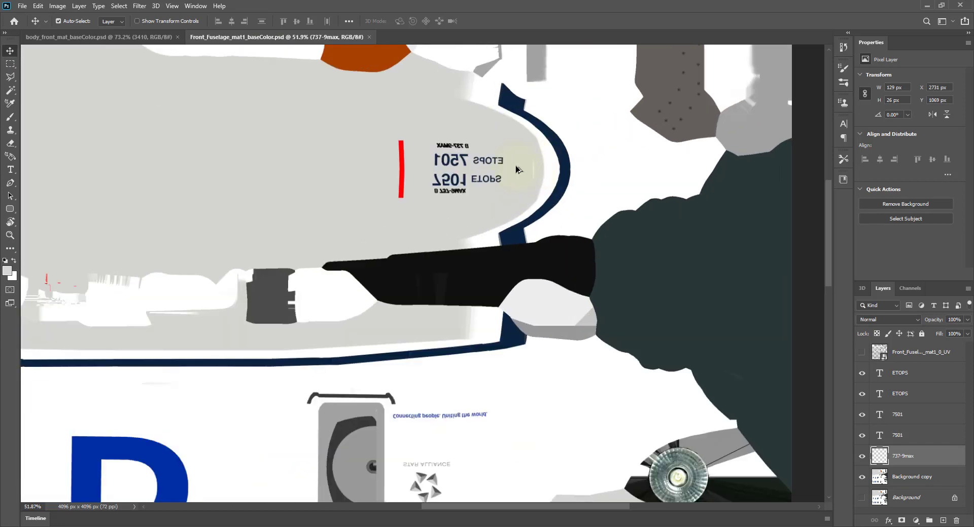